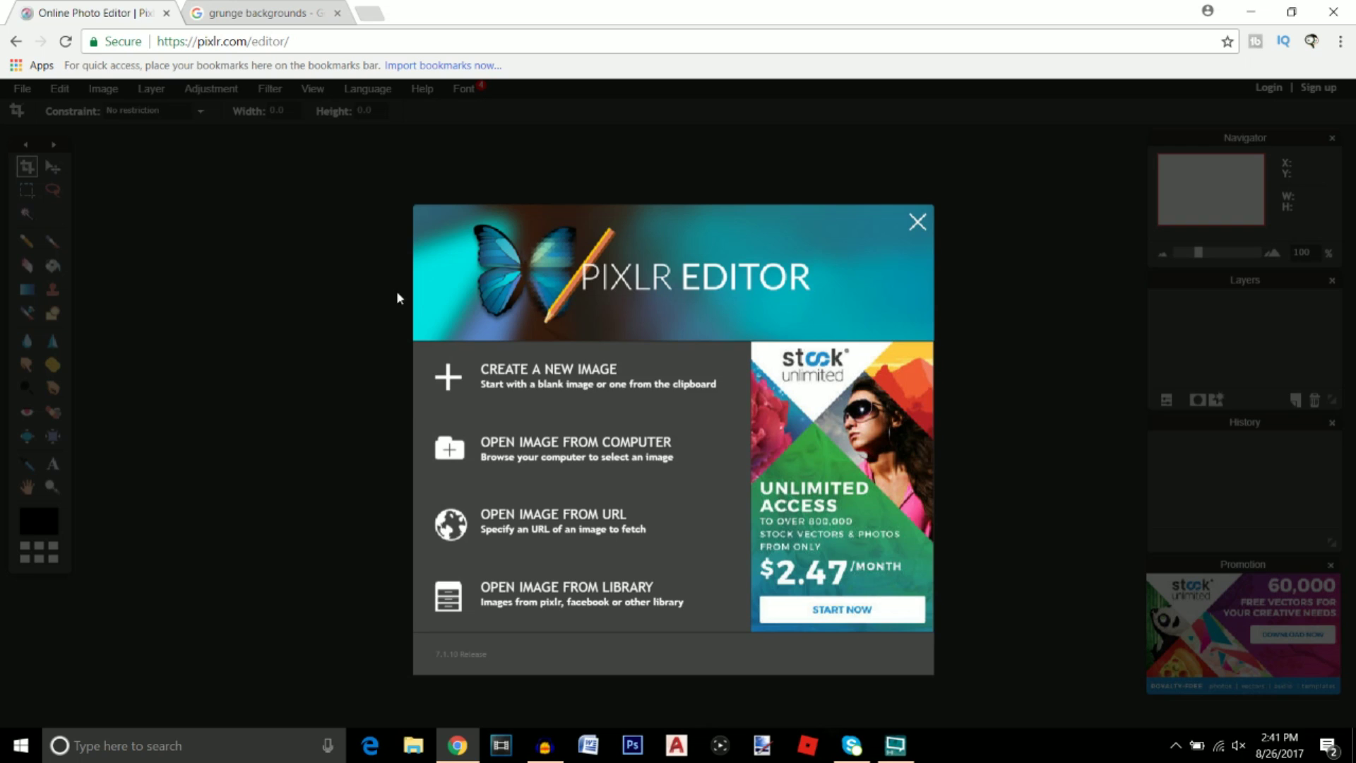
# - Create a new transparent 1280×720 image from the Movie 720p preset
pyautogui.click(519, 384)
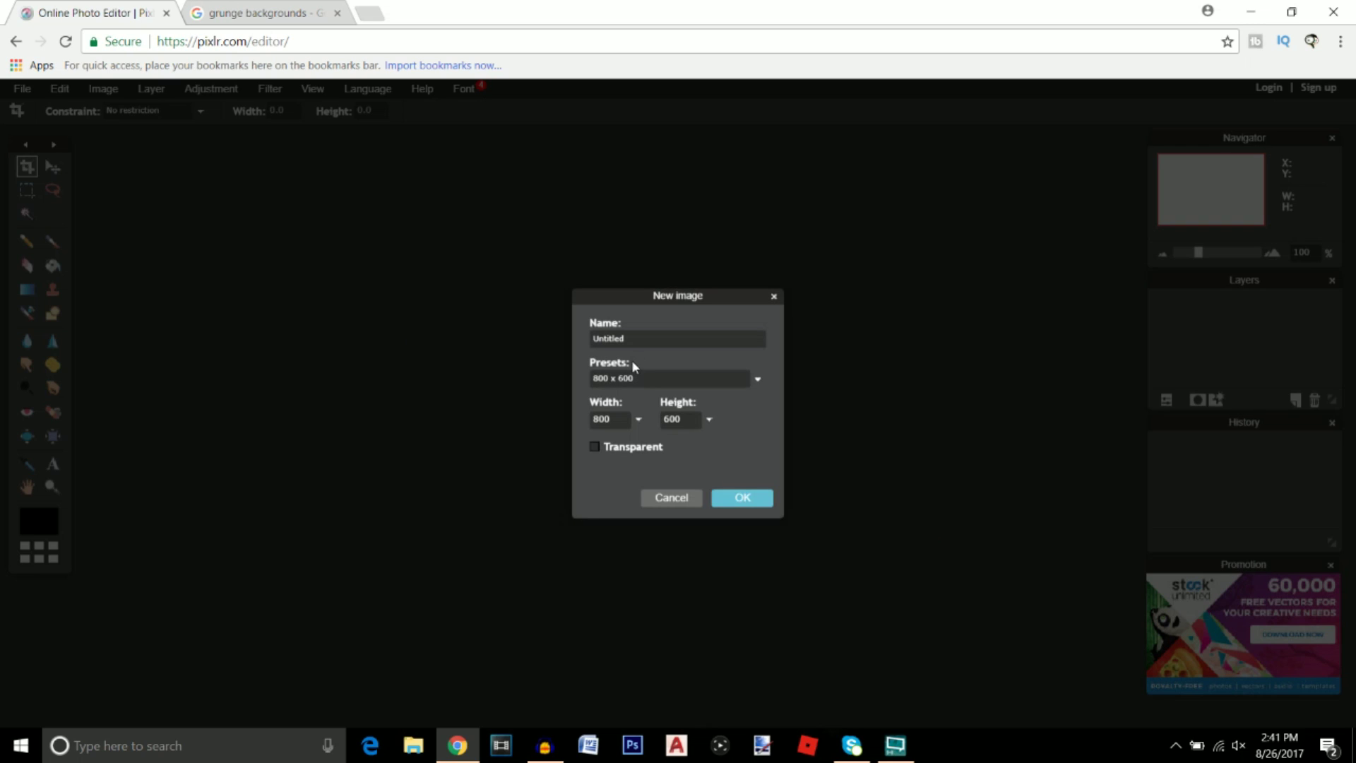
pyautogui.click(631, 381)
pyautogui.scroll(-3, 651, 462)
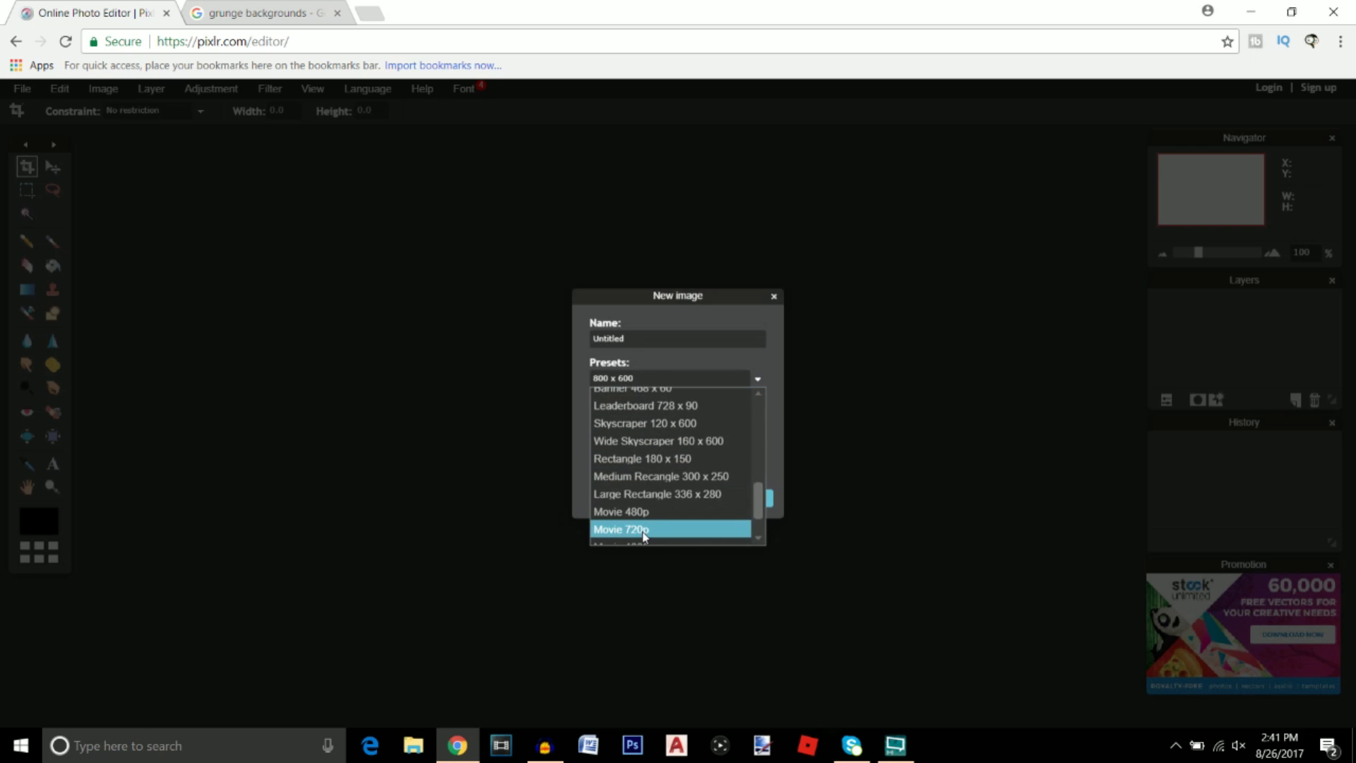
pyautogui.click(644, 531)
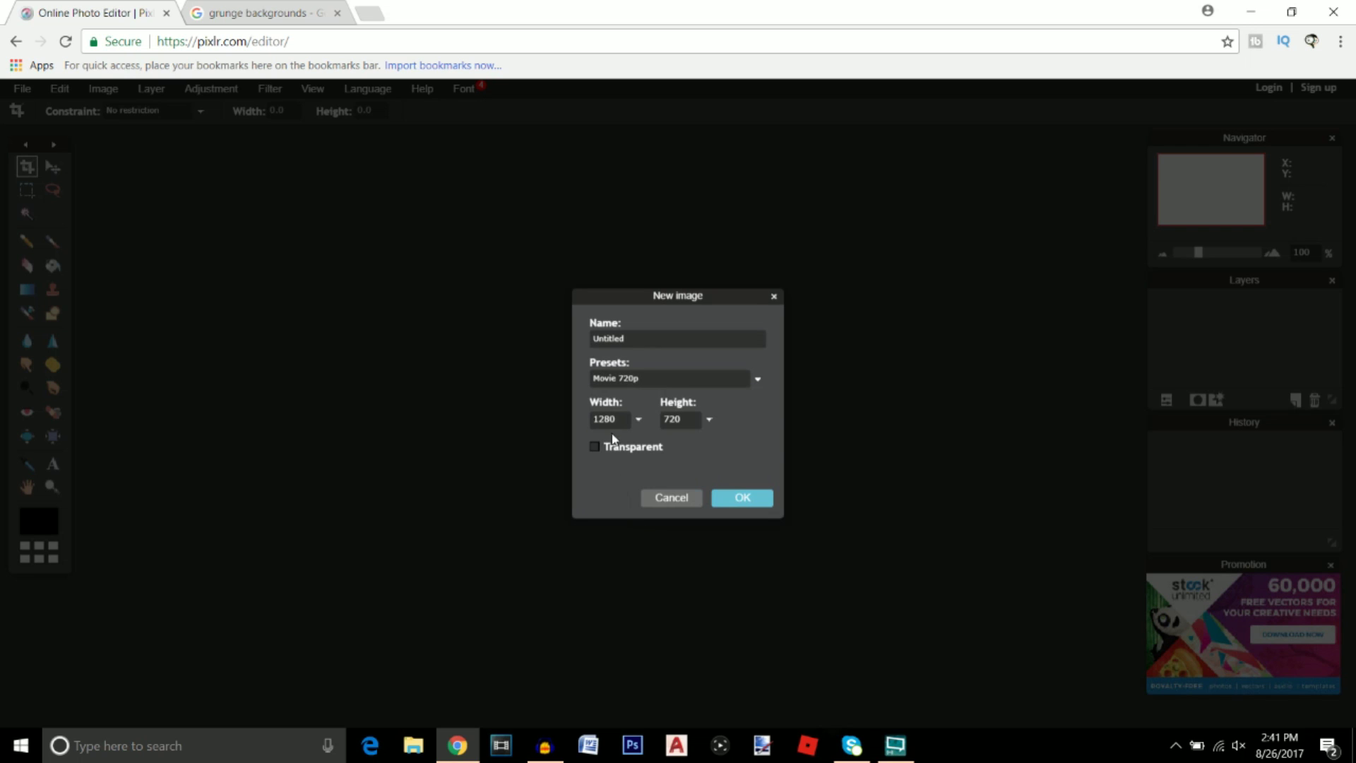
pyautogui.click(718, 498)
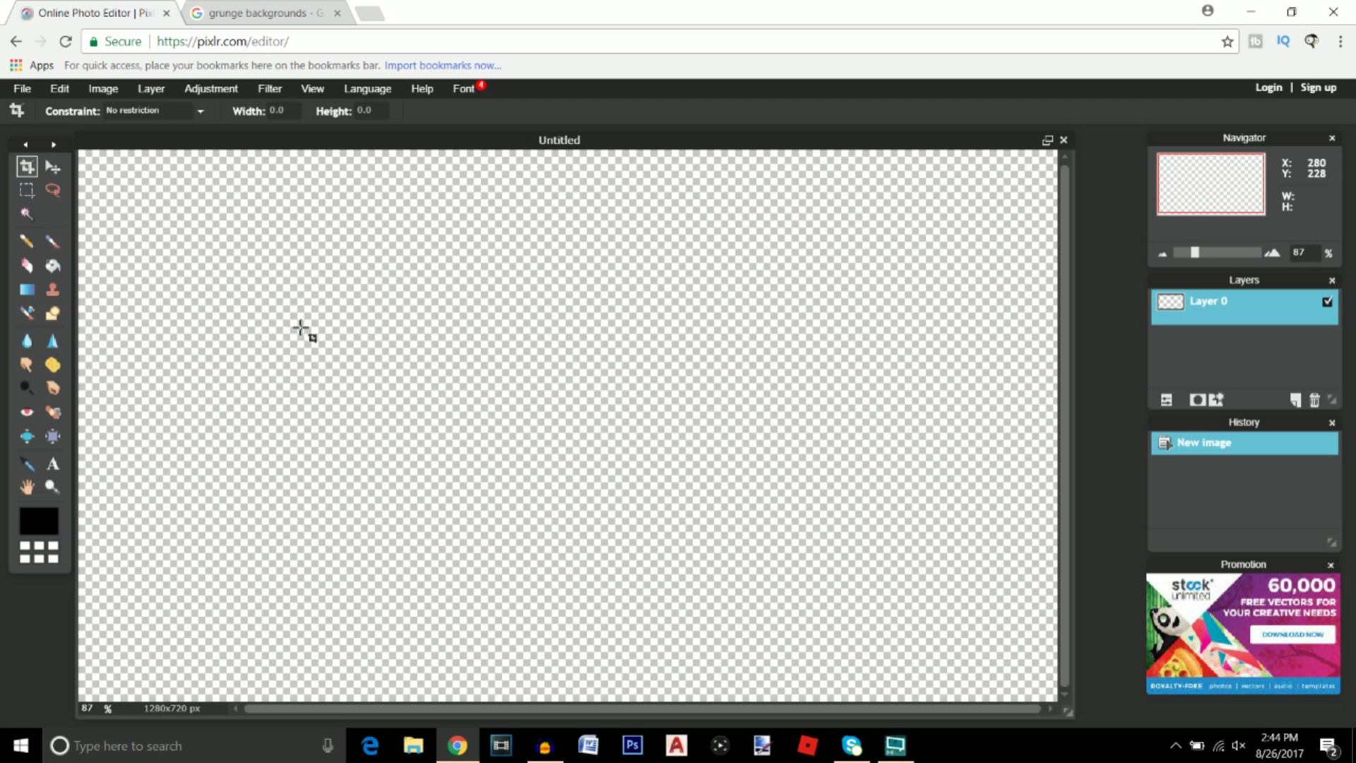
pyautogui.scroll(-1, 300, 329)
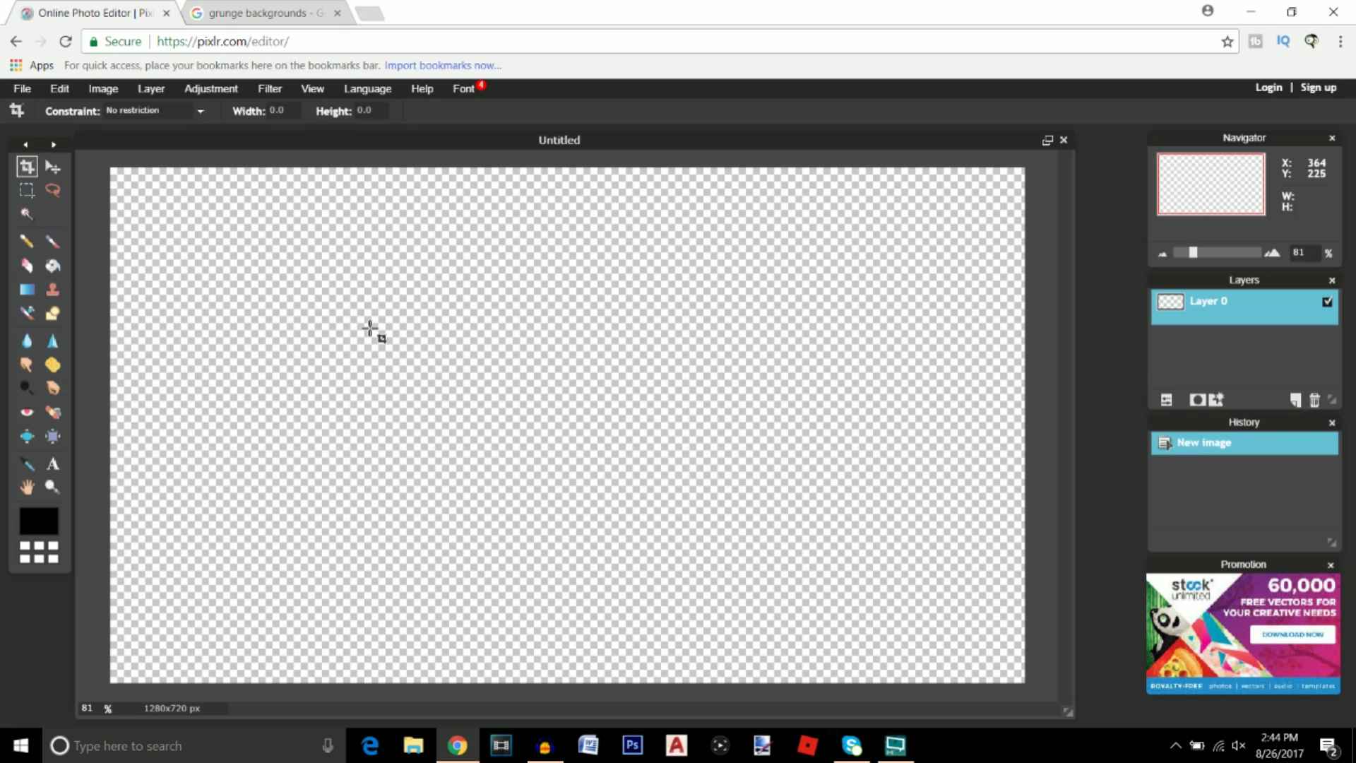
# - Open the brown grunge background from the grunge backgrounds image results at full size
pyautogui.click(284, 10)
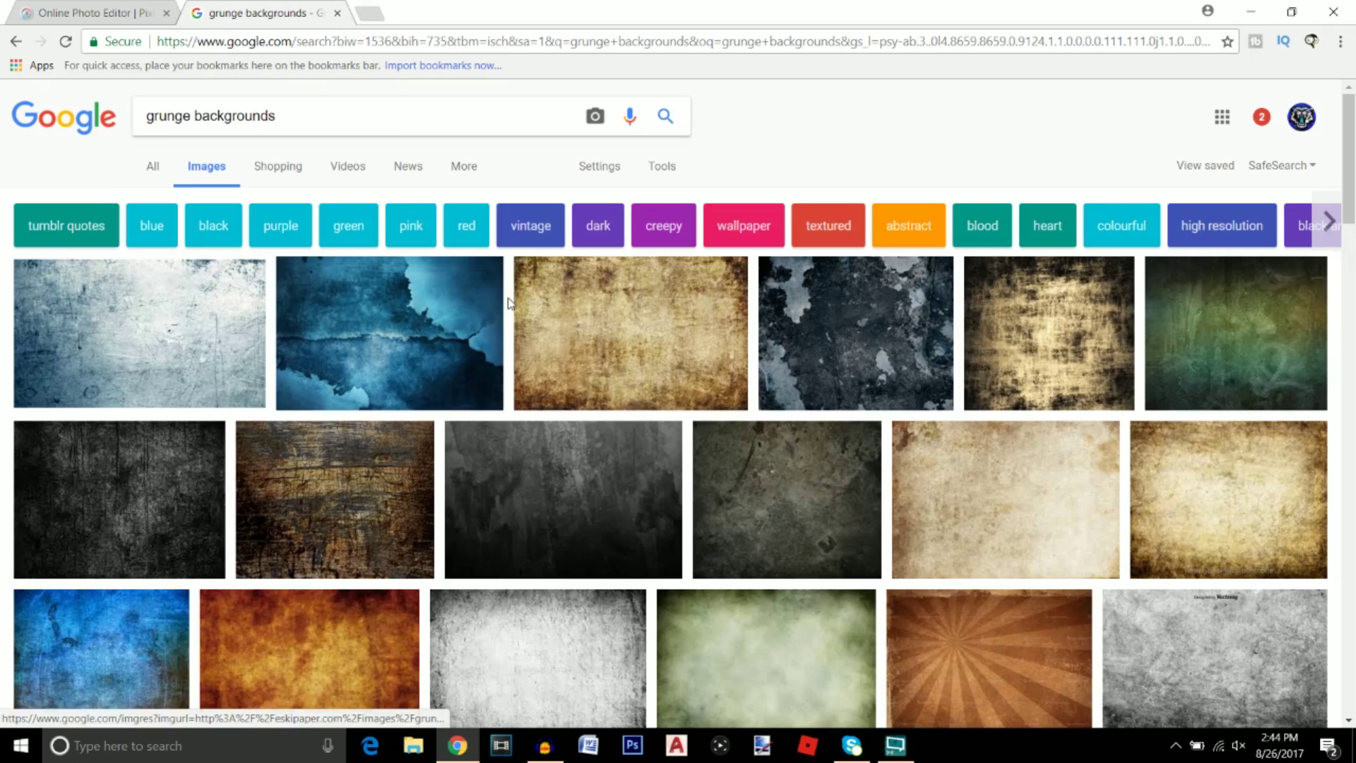
pyautogui.scroll(-8, 512, 302)
pyautogui.scroll(-4, 509, 305)
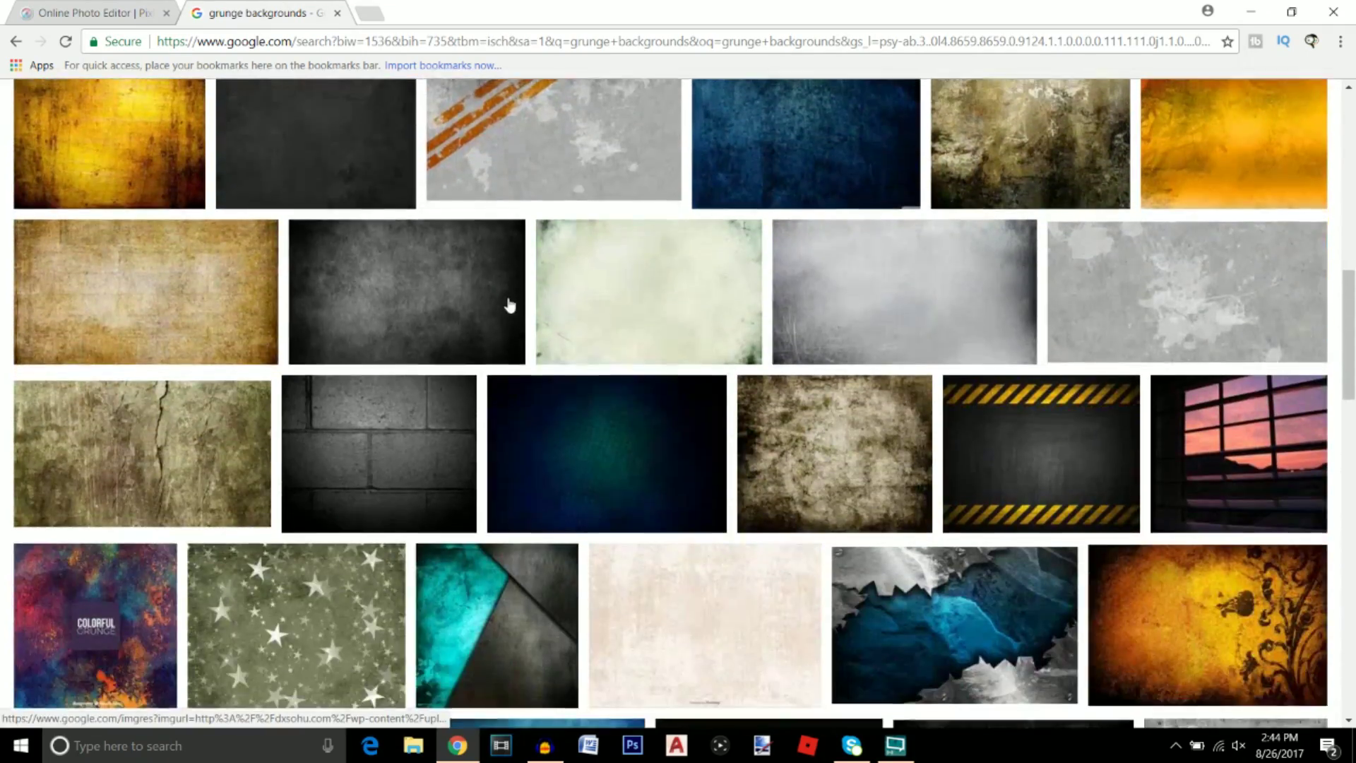
pyautogui.scroll(10, 508, 303)
pyautogui.scroll(1, 508, 302)
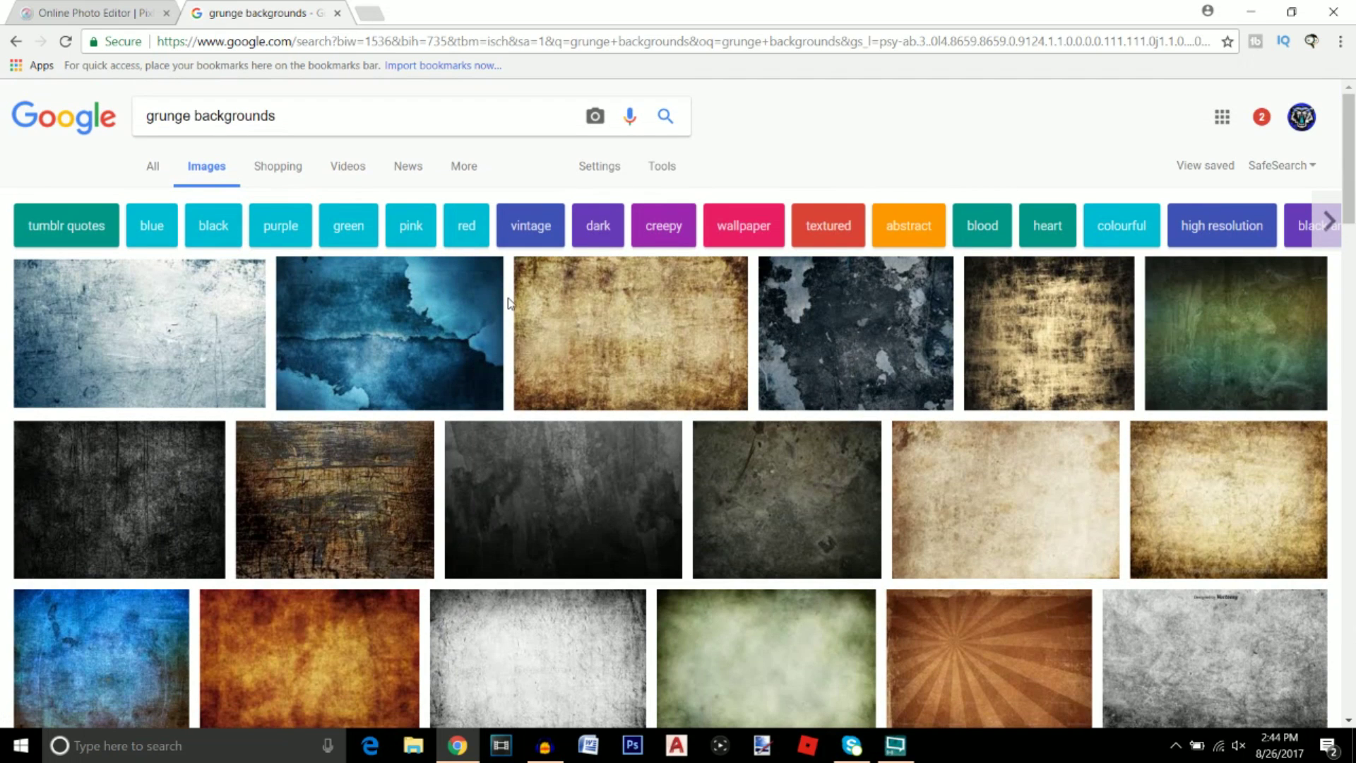
pyautogui.click(568, 337)
pyautogui.click(986, 386)
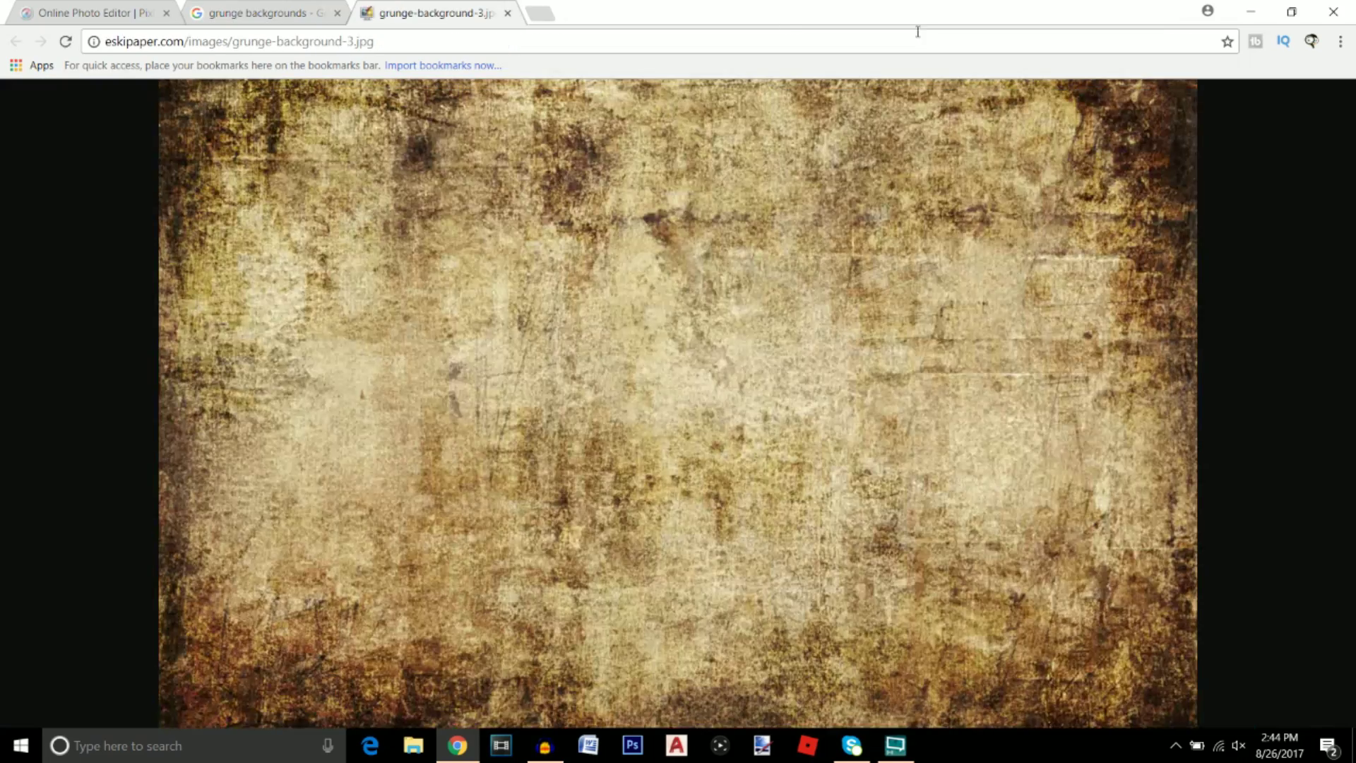
# - Save the full-size picture to the desktop as grunge-background-3.jpg
pyautogui.doubleClick(790, 18)
pyautogui.moveTo(791, 22); pyautogui.dragTo(289, 33)
pyautogui.moveTo(384, 414); pyautogui.dragTo(911, 381)
pyautogui.moveTo(162, 35); pyautogui.dragTo(478, 137)
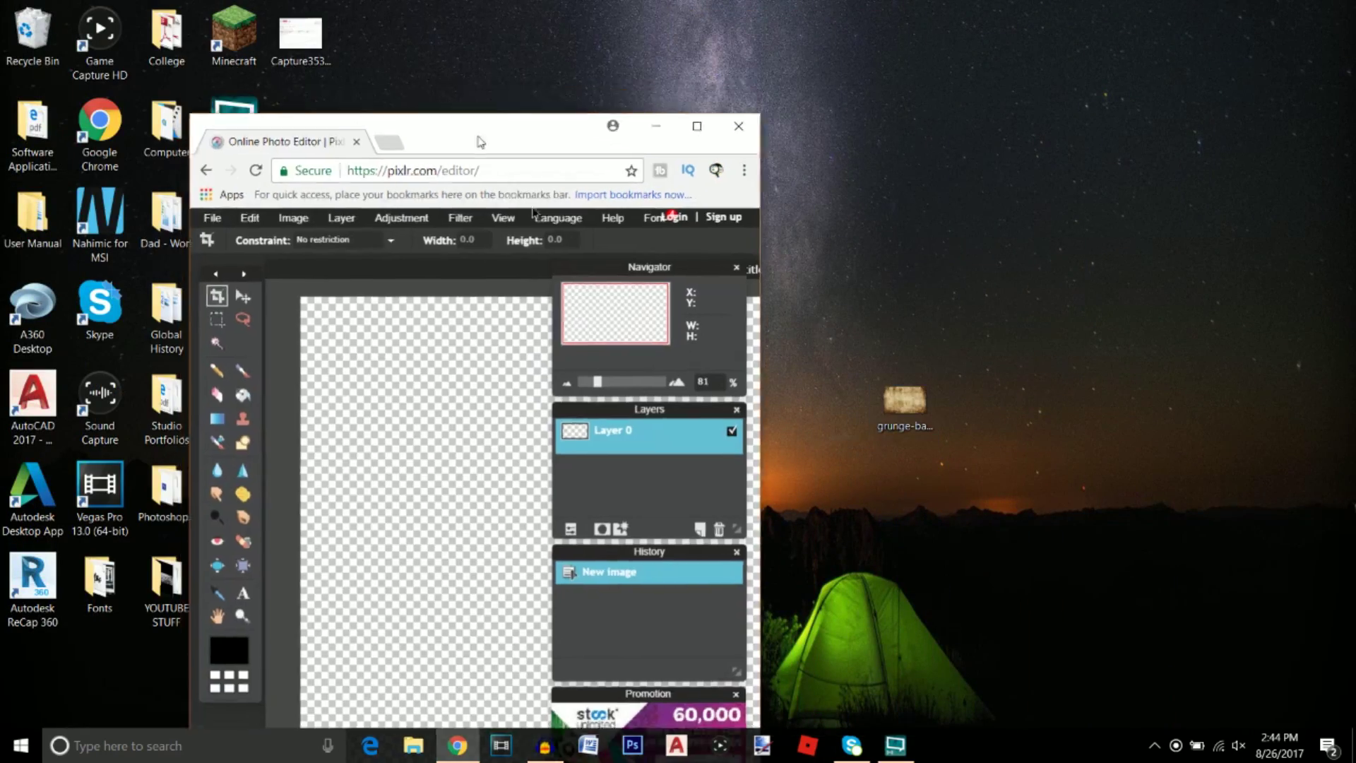
# - Load grunge-background-3 from the Desktop as Layer 1 using Layer > Open image as layer
pyautogui.doubleClick(494, 124)
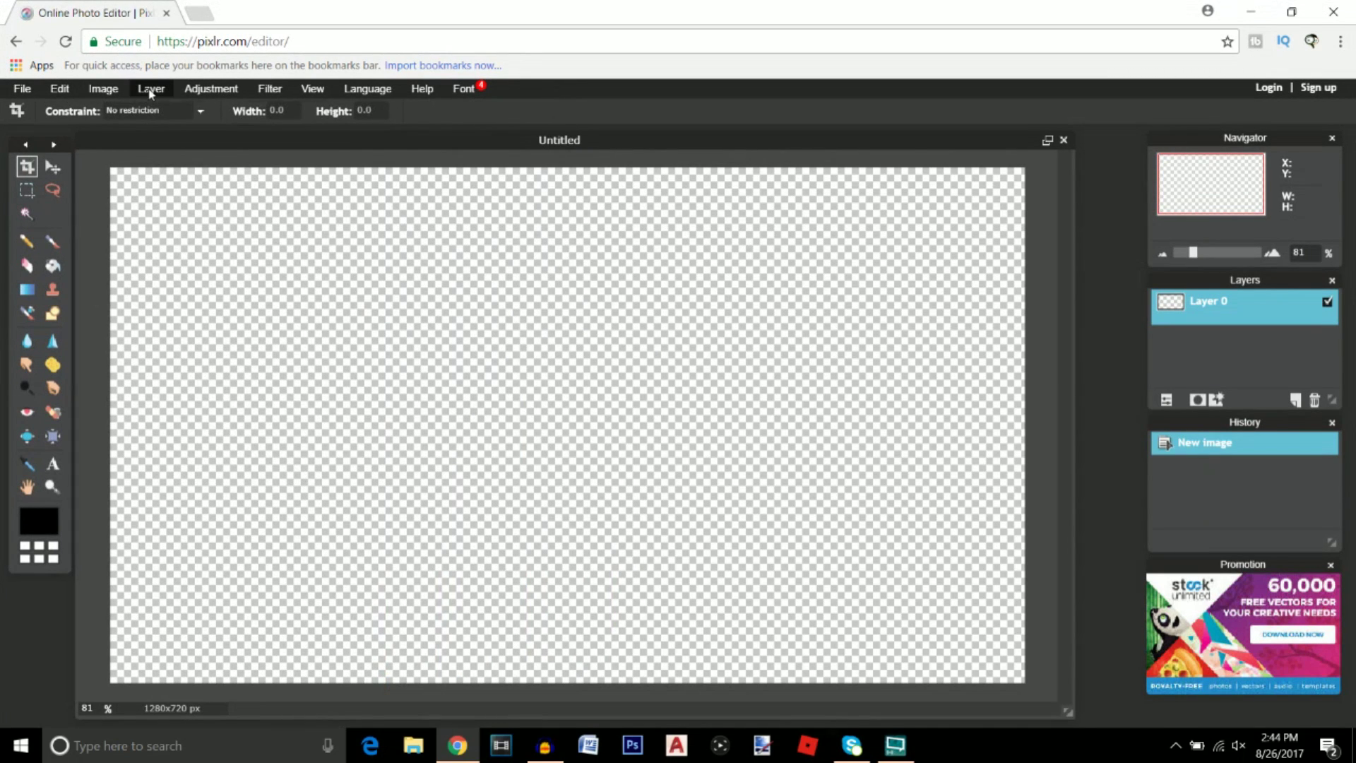
pyautogui.click(149, 90)
pyautogui.click(187, 165)
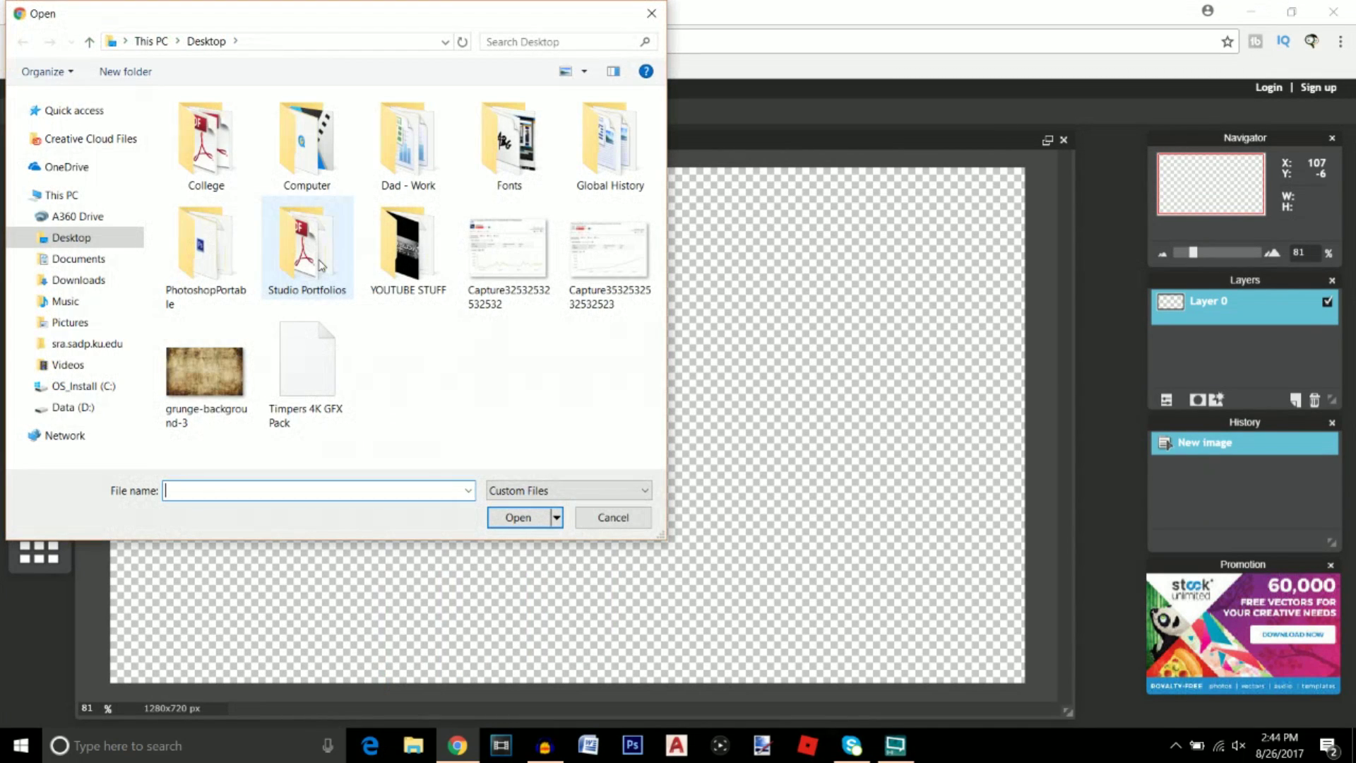
pyautogui.click(207, 377)
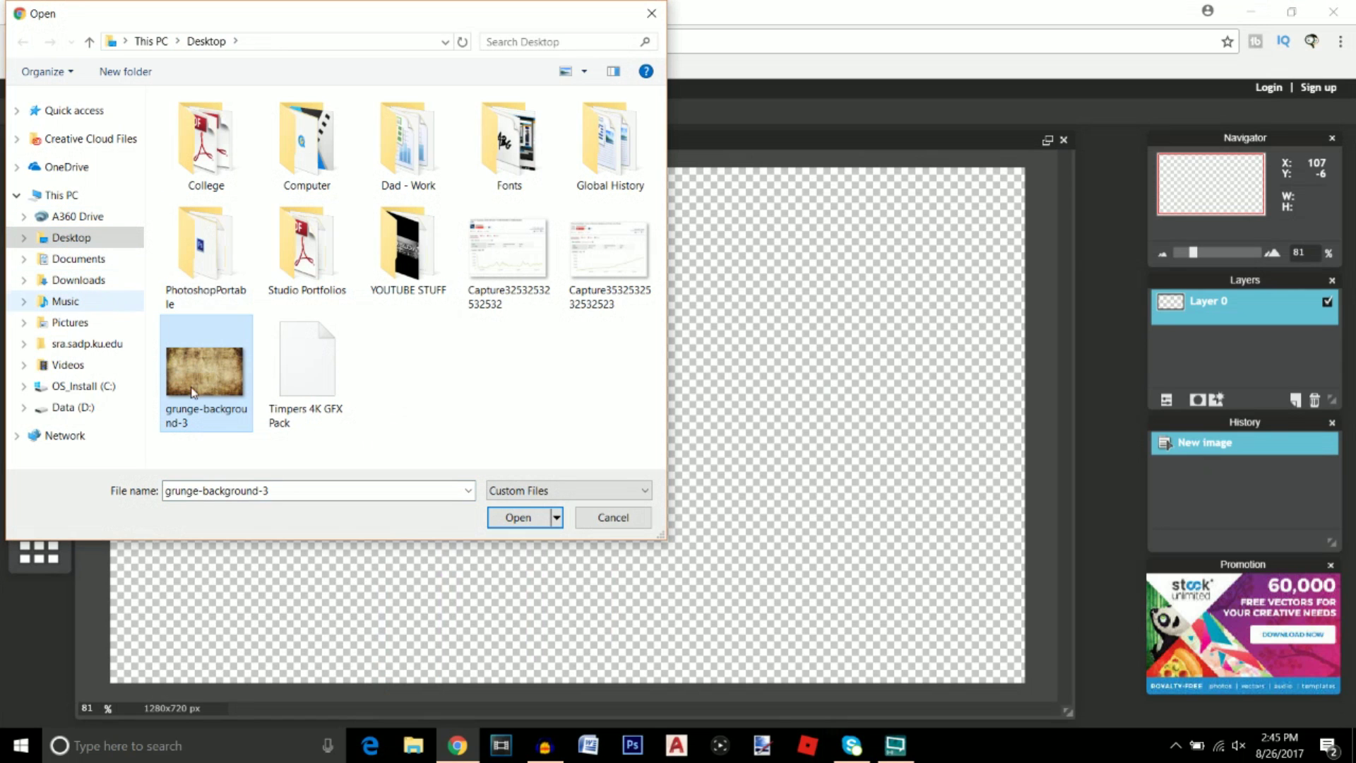
pyautogui.click(510, 524)
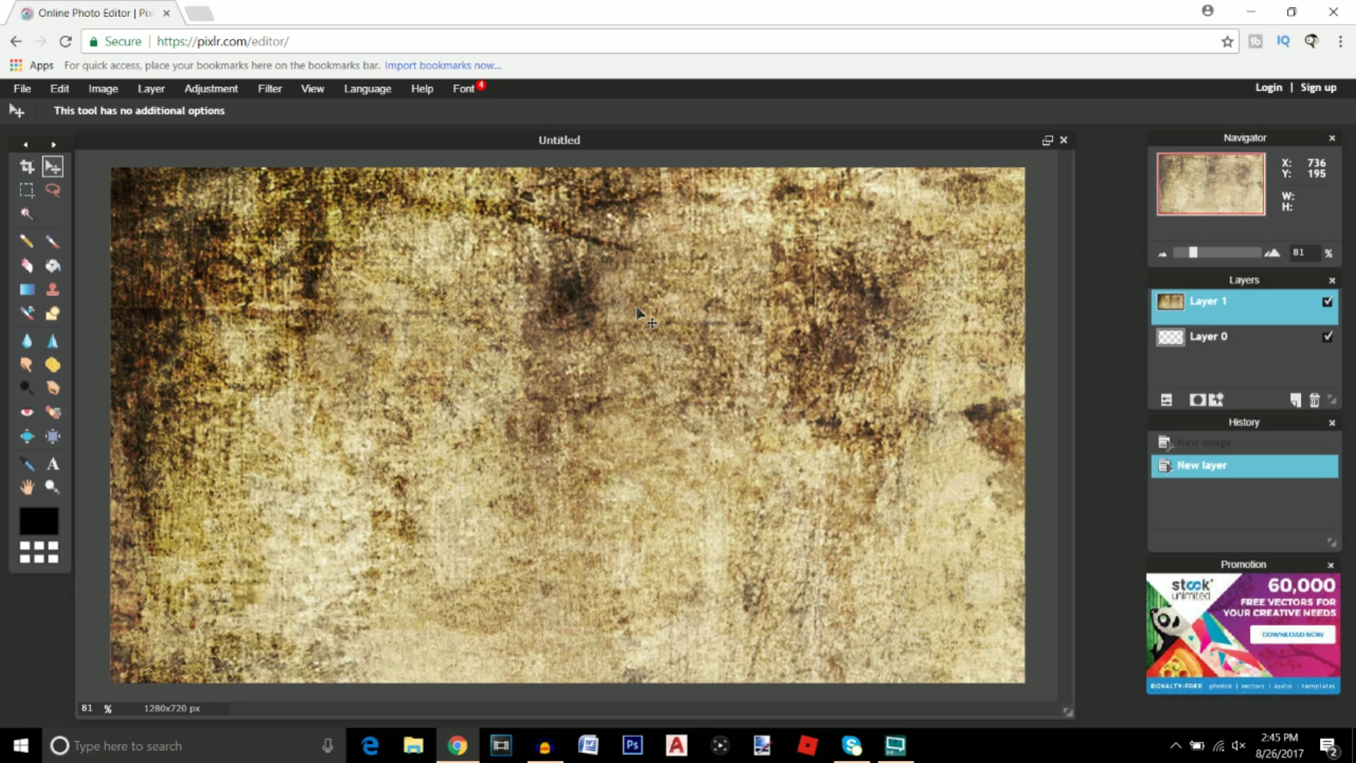
# - Free-transform the grunge layer so it covers the full 1280×720 canvas edge to edge
pyautogui.click(60, 93)
pyautogui.click(87, 215)
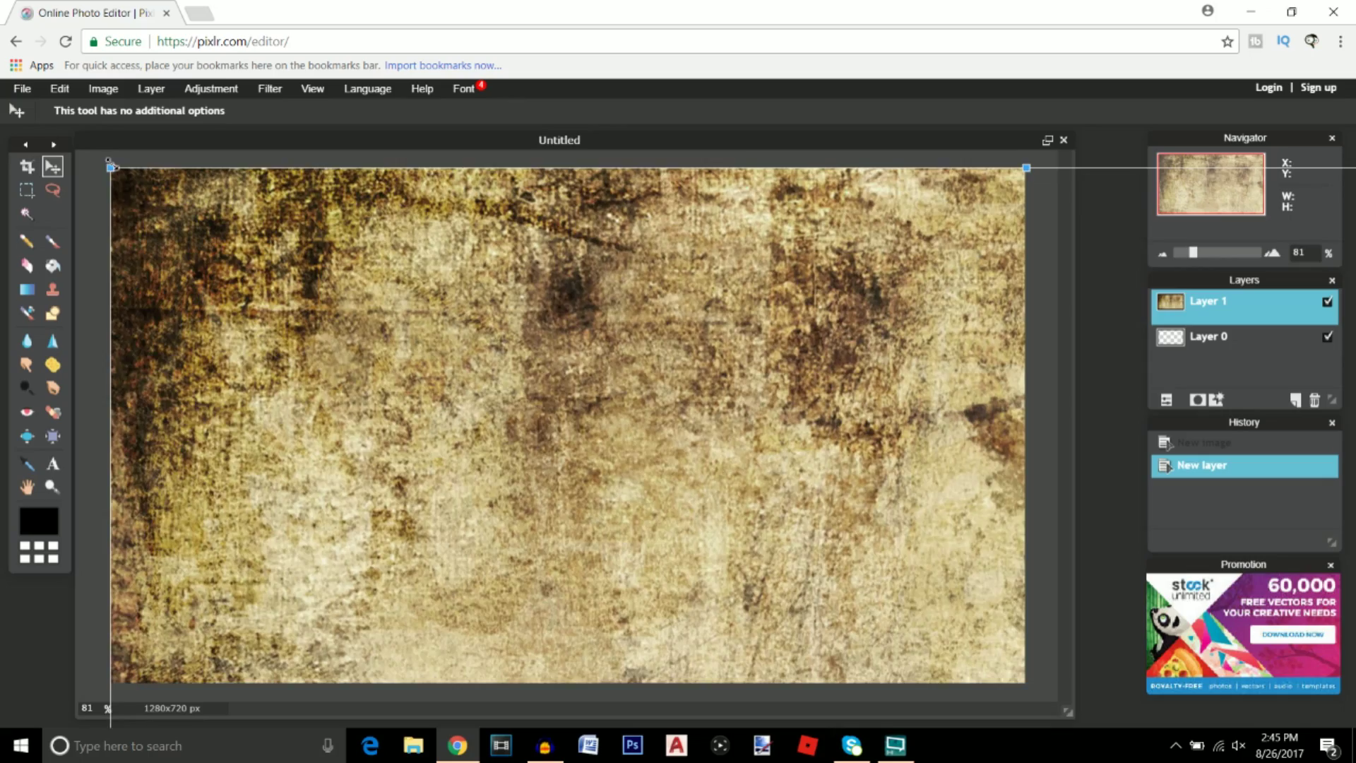
pyautogui.moveTo(106, 166)
pyautogui.mouseDown()
pyautogui.moveTo(202, 228)
pyautogui.moveTo(436, 337)
pyautogui.moveTo(469, 272)
pyautogui.moveTo(397, 181)
pyautogui.moveTo(418, 348)
pyautogui.moveTo(361, 222)
pyautogui.moveTo(420, 222)
pyautogui.moveTo(433, 364)
pyautogui.moveTo(632, 490)
pyautogui.moveTo(311, 276)
pyautogui.moveTo(103, 163)
pyautogui.mouseUp()
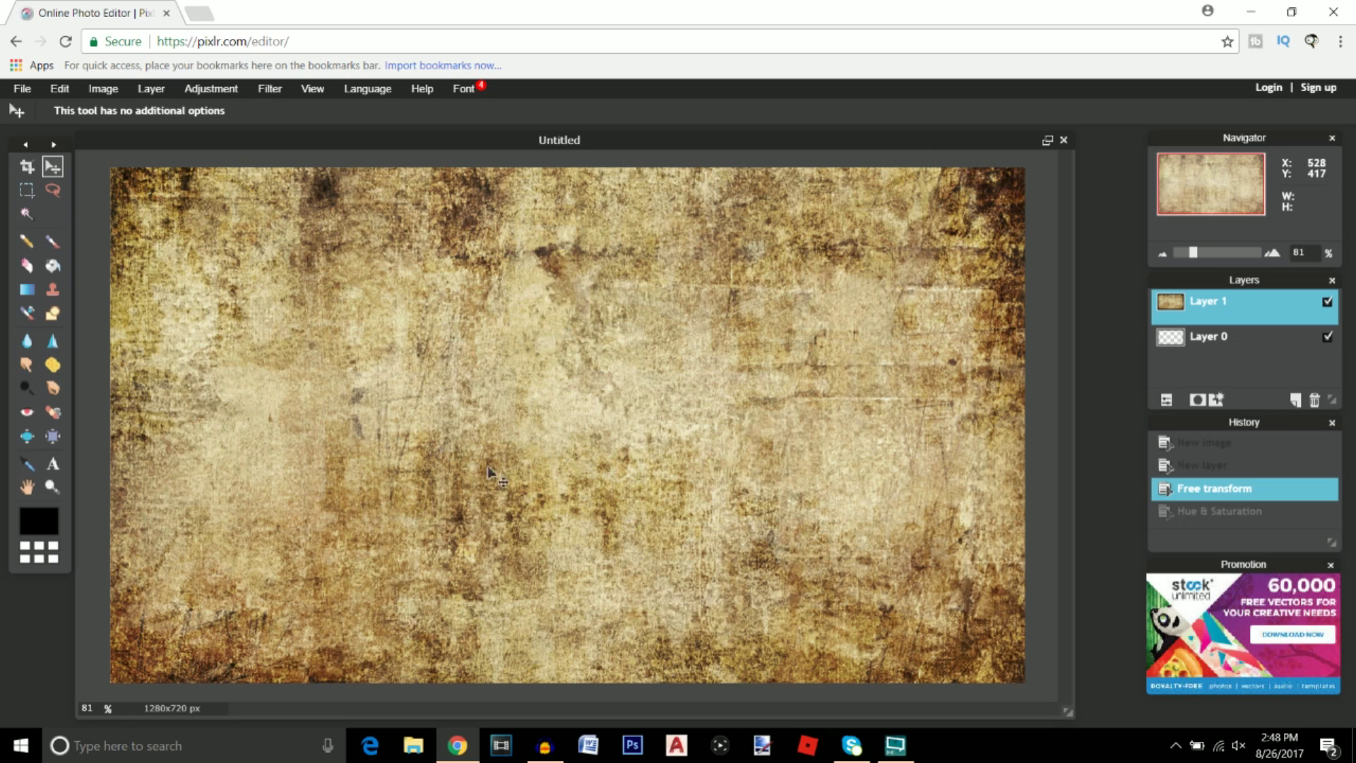
# - Colorize the grunge layer purple with Hue & Saturation at hue 95
pyautogui.click(215, 92)
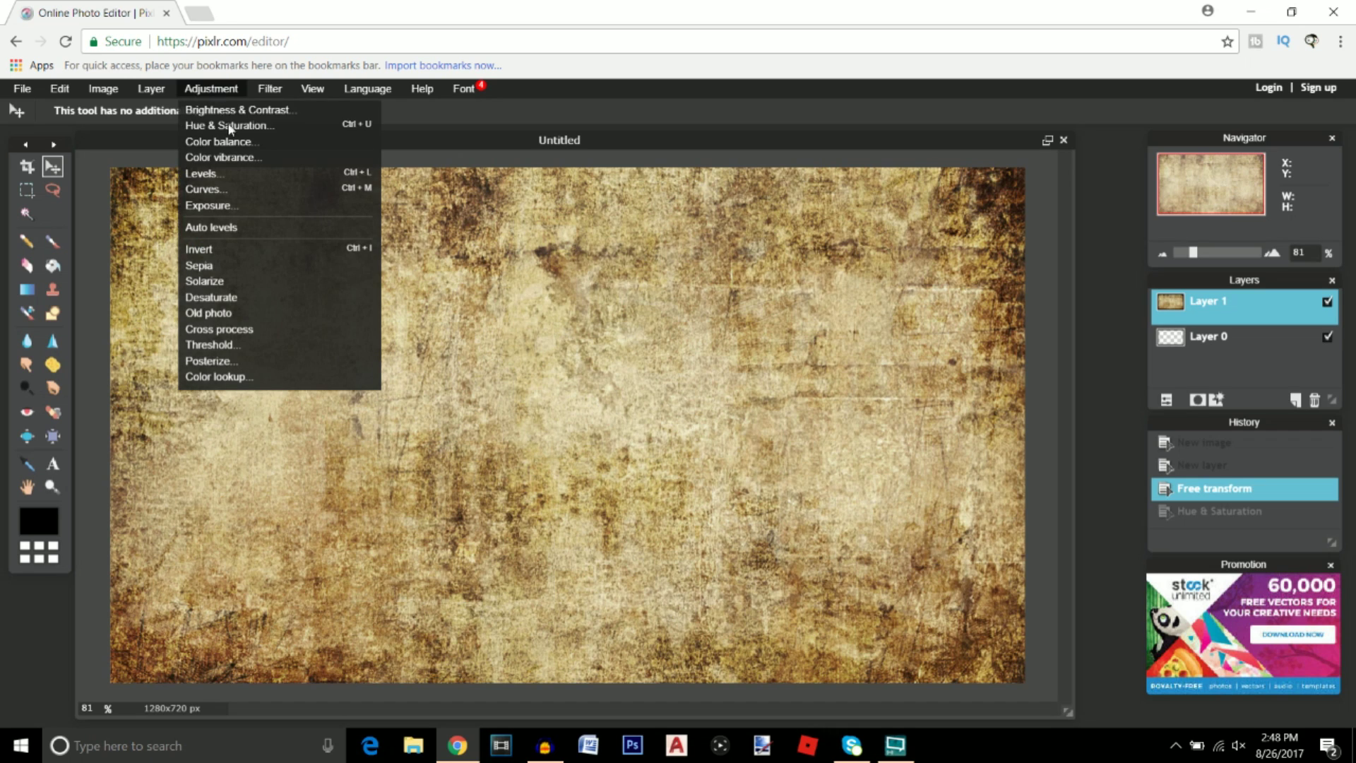
pyautogui.click(236, 128)
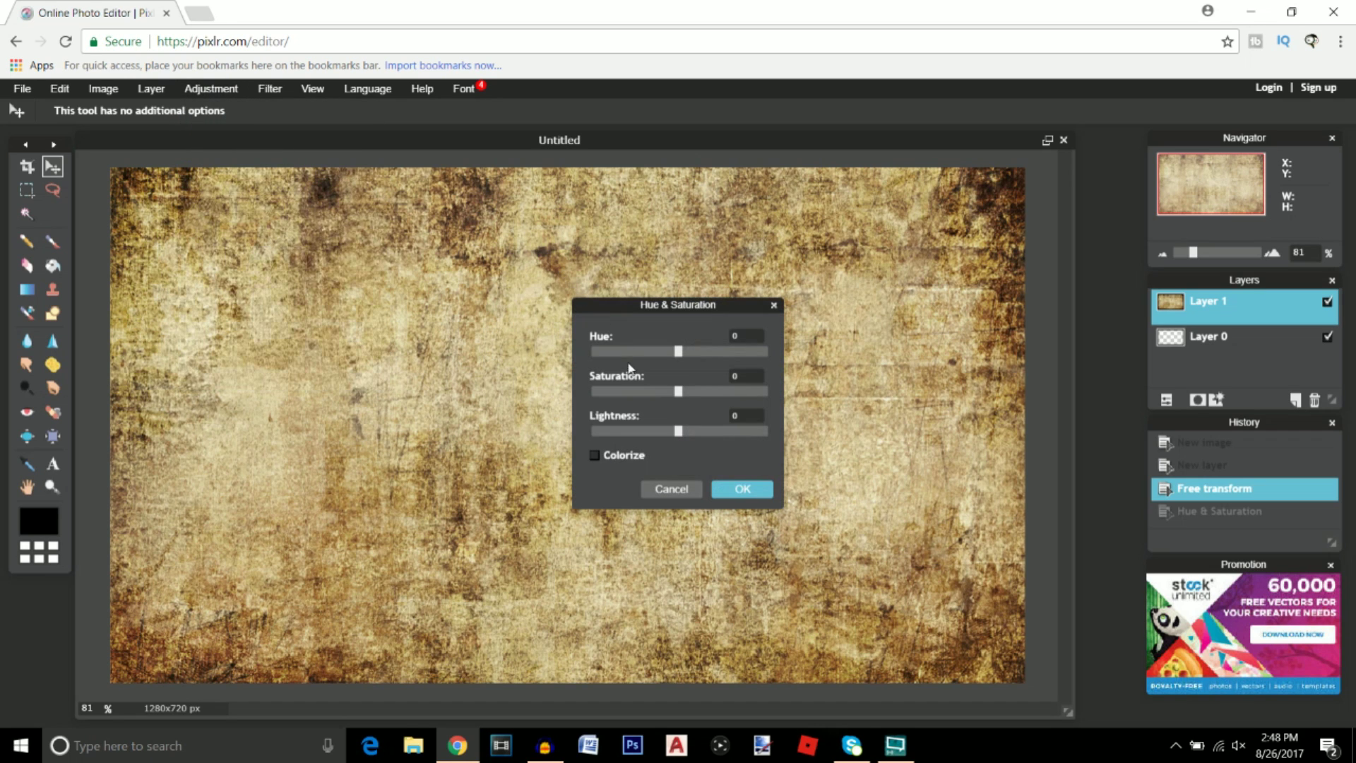
pyautogui.click(595, 456)
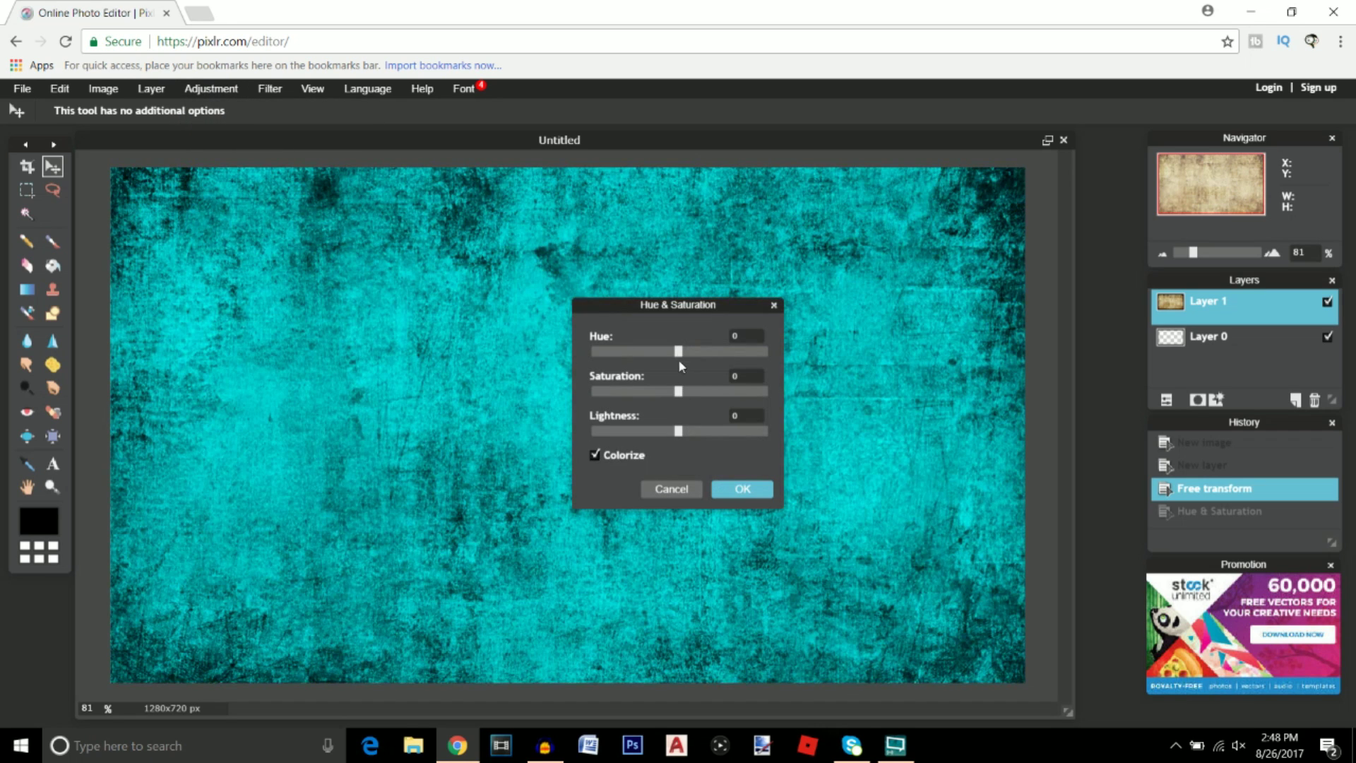
pyautogui.moveTo(679, 353); pyautogui.dragTo(732, 353)
pyautogui.click(743, 488)
# - Raise the purple grunge layer's contrast to about 24 with Brightness & Contrast
pyautogui.click(211, 89)
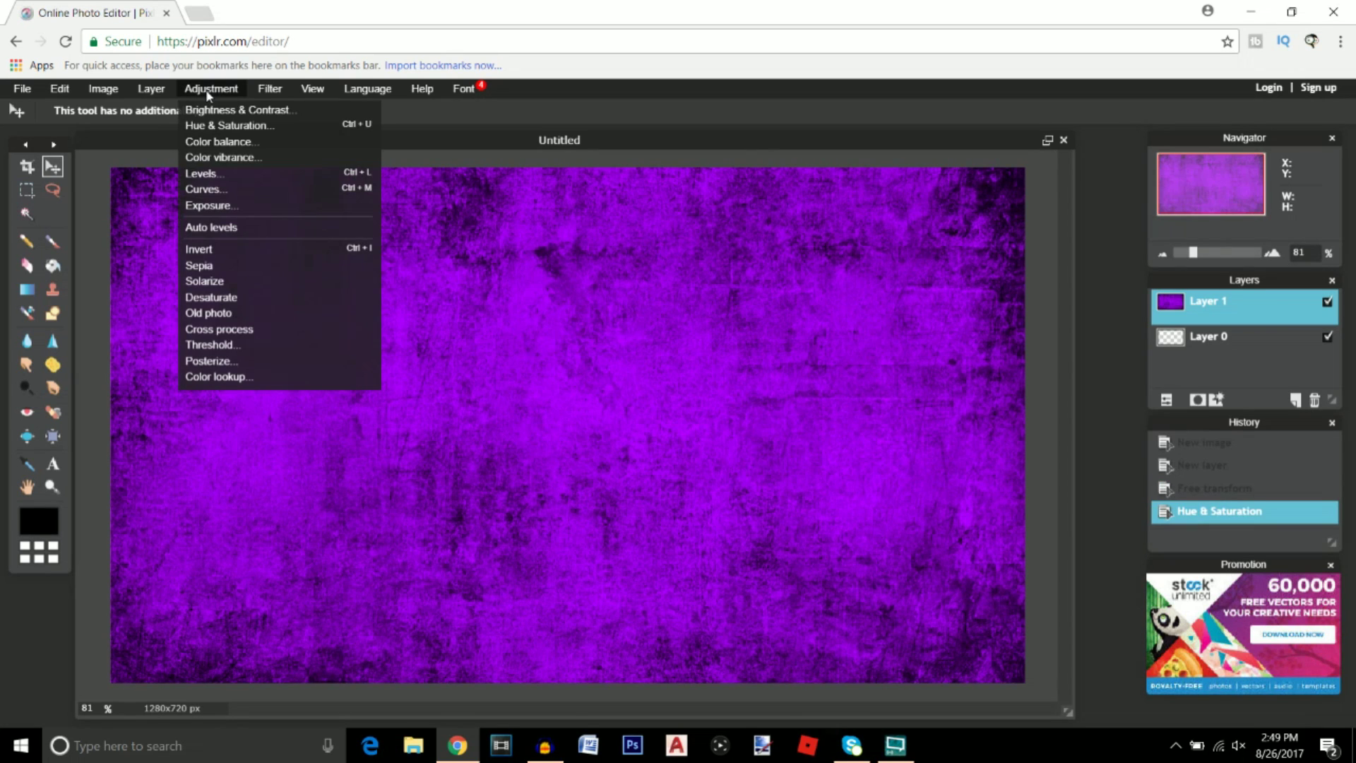
pyautogui.click(243, 116)
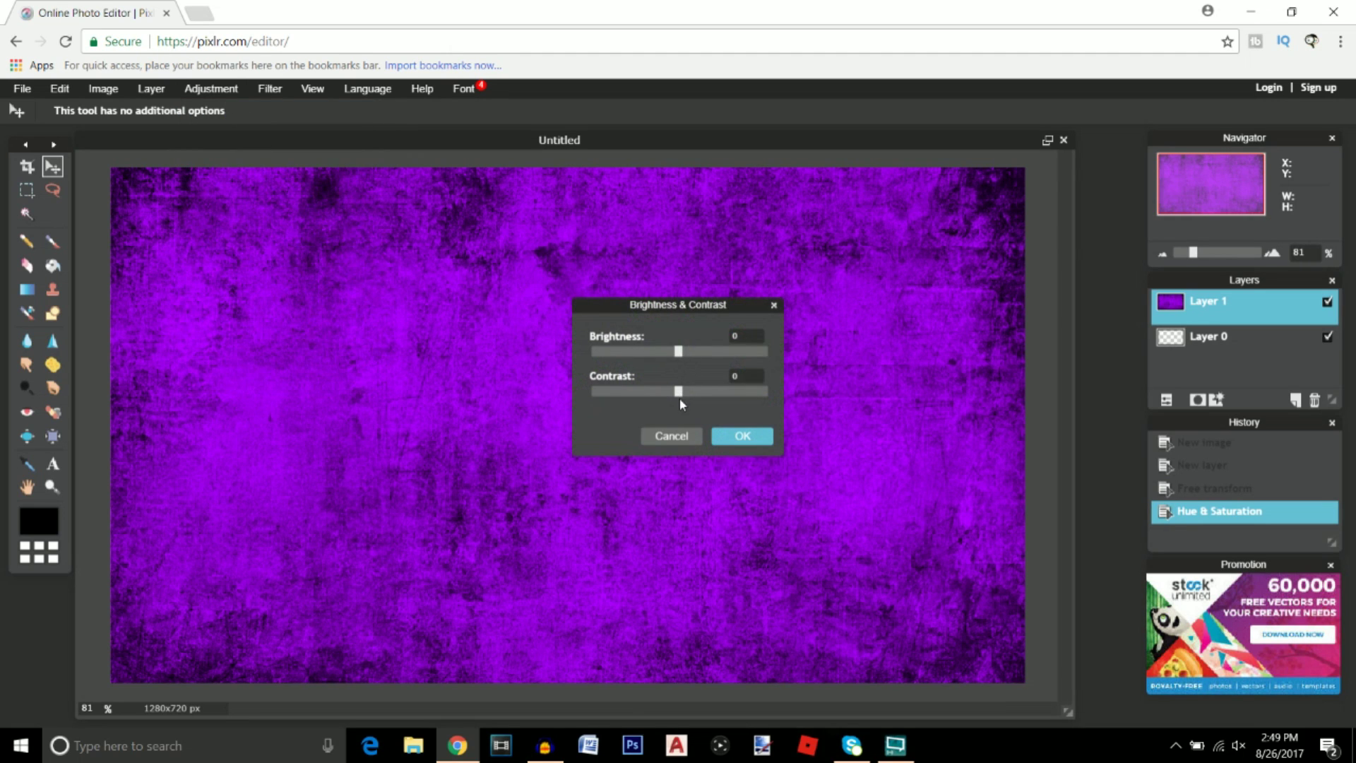
pyautogui.moveTo(678, 392)
pyautogui.mouseDown()
pyautogui.moveTo(762, 395)
pyautogui.moveTo(592, 398)
pyautogui.moveTo(735, 396)
pyautogui.moveTo(705, 397)
pyautogui.mouseUp()
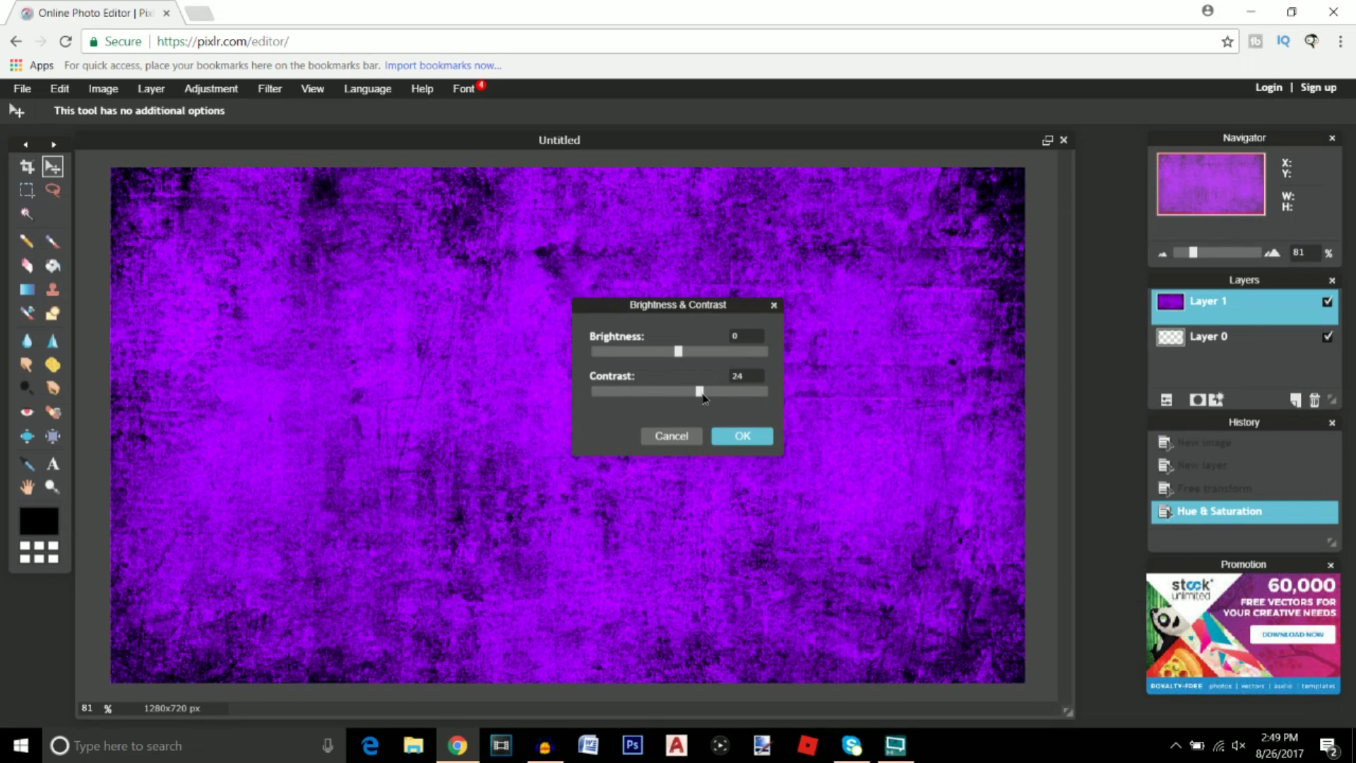
pyautogui.press('Return')
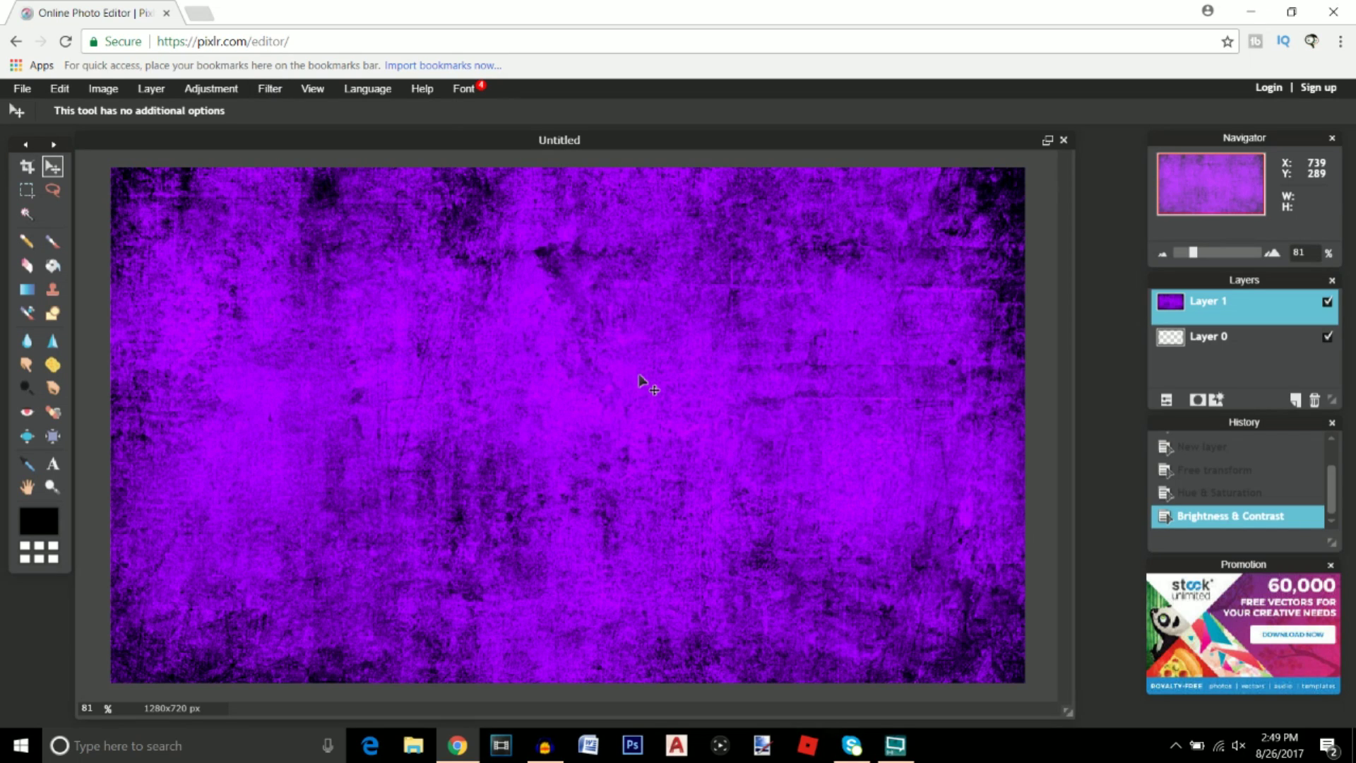
# - Apply a Gaussian blur of amount 25 to the purple grunge layer
pyautogui.click(270, 88)
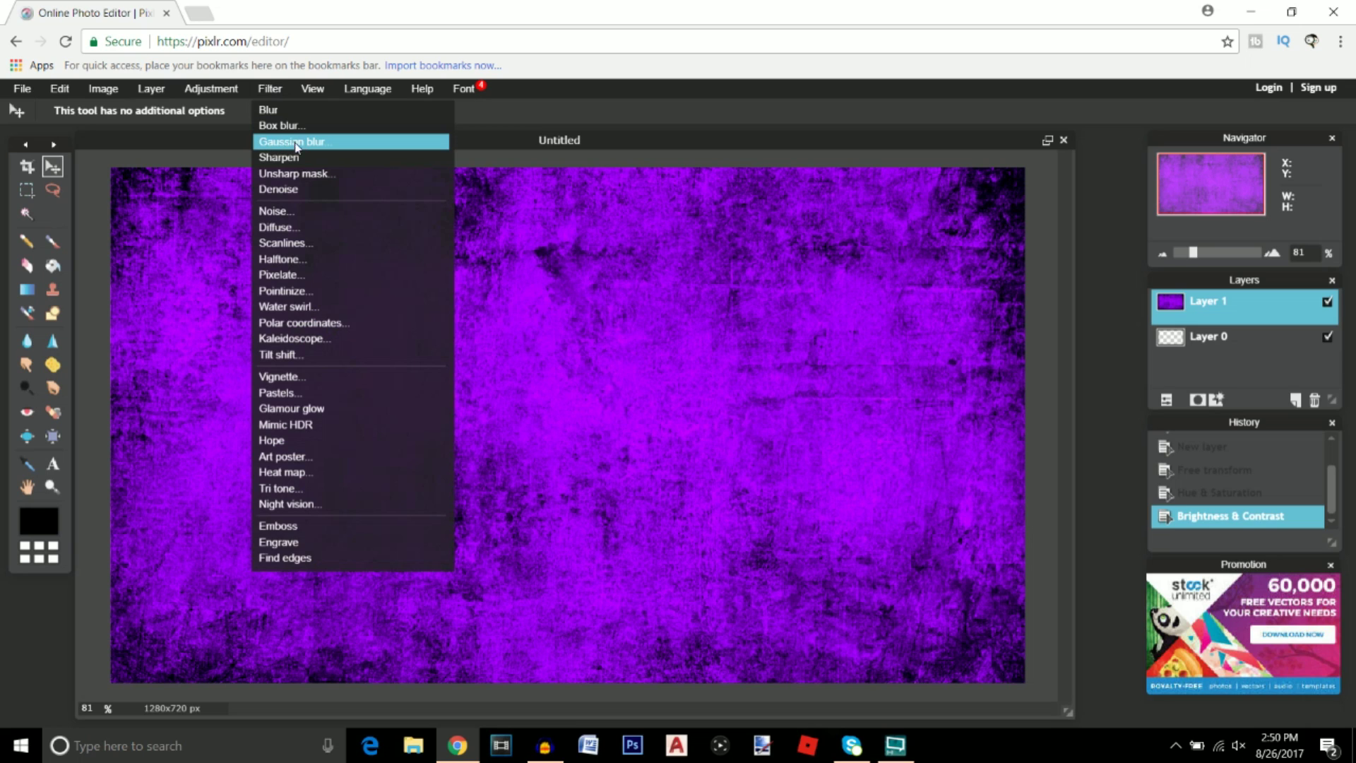
pyautogui.click(301, 145)
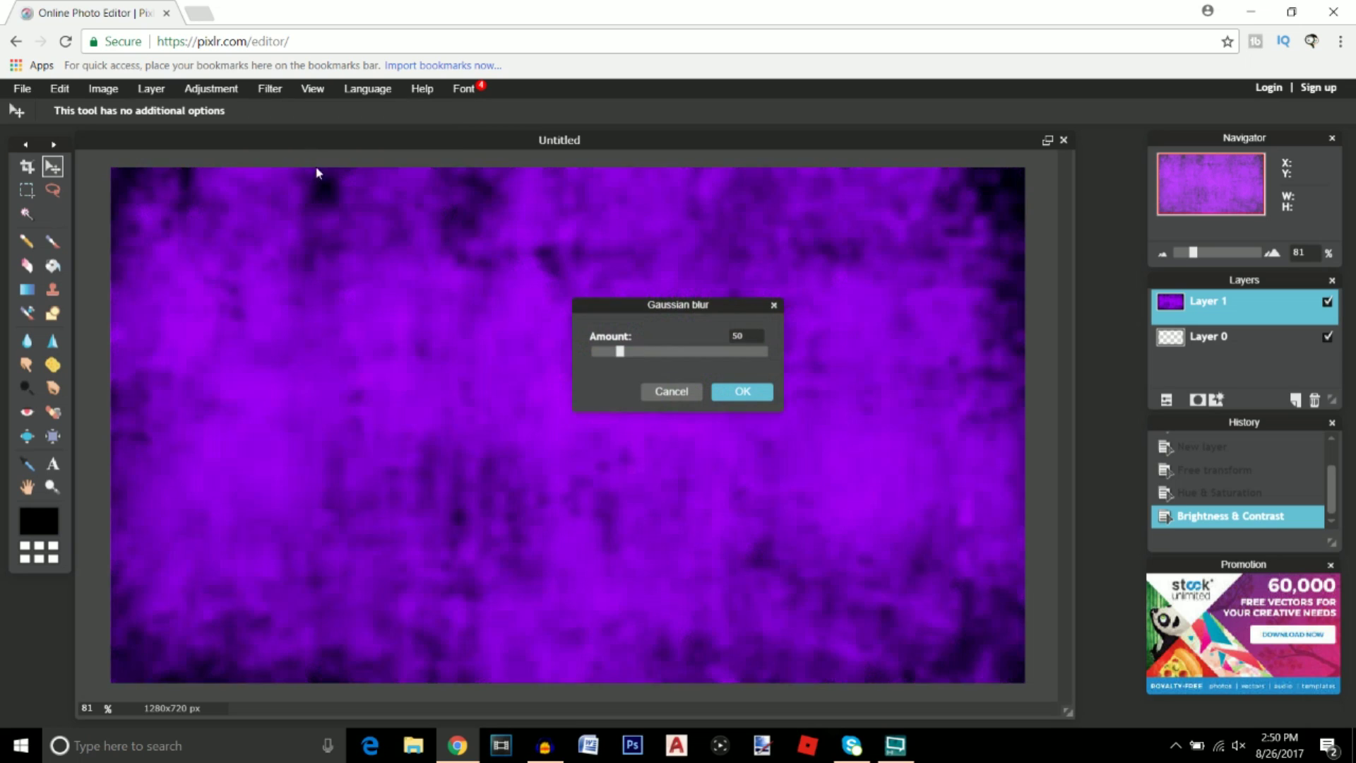
pyautogui.moveTo(684, 358); pyautogui.dragTo(607, 357)
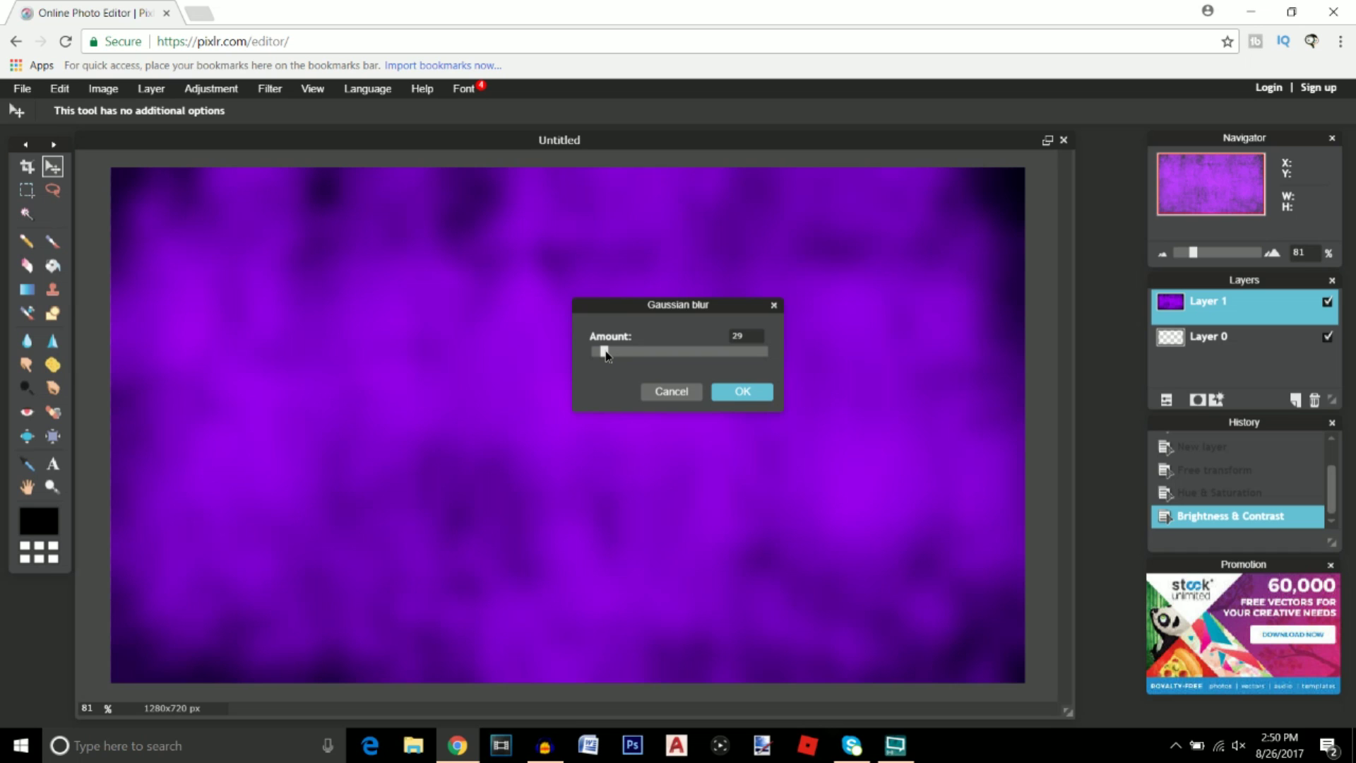
pyautogui.moveTo(604, 356); pyautogui.dragTo(601, 357)
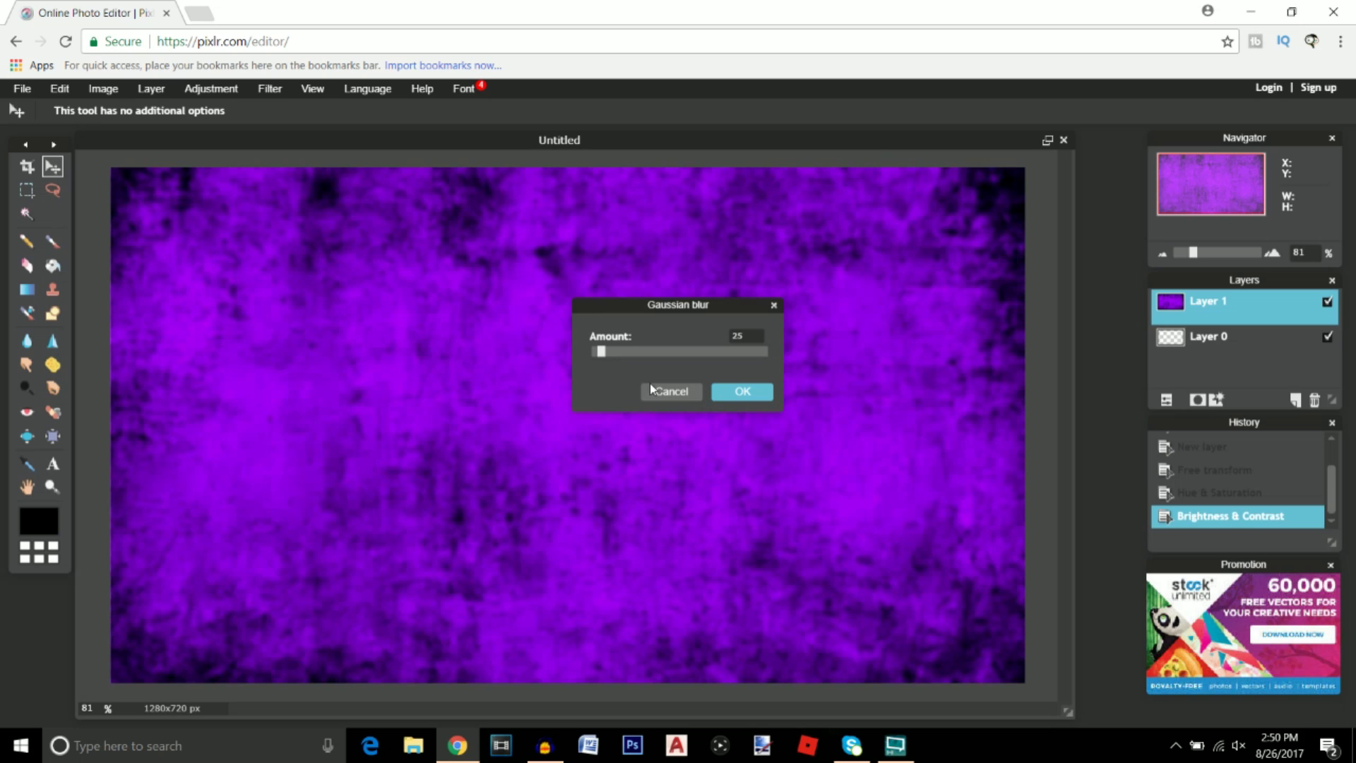
pyautogui.click(742, 392)
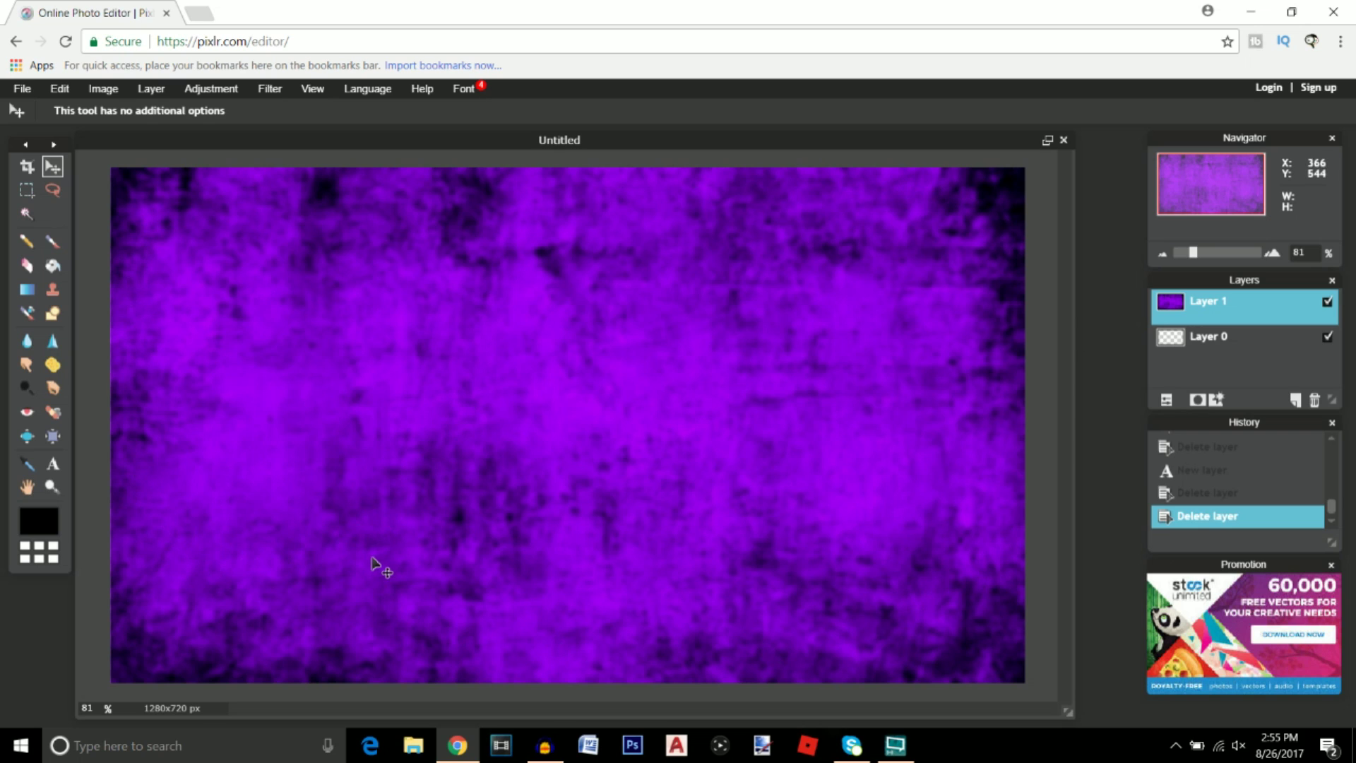
# - On a new empty layer, draw black rectangles along the top, bottom and sides of the canvas
pyautogui.click(1296, 401)
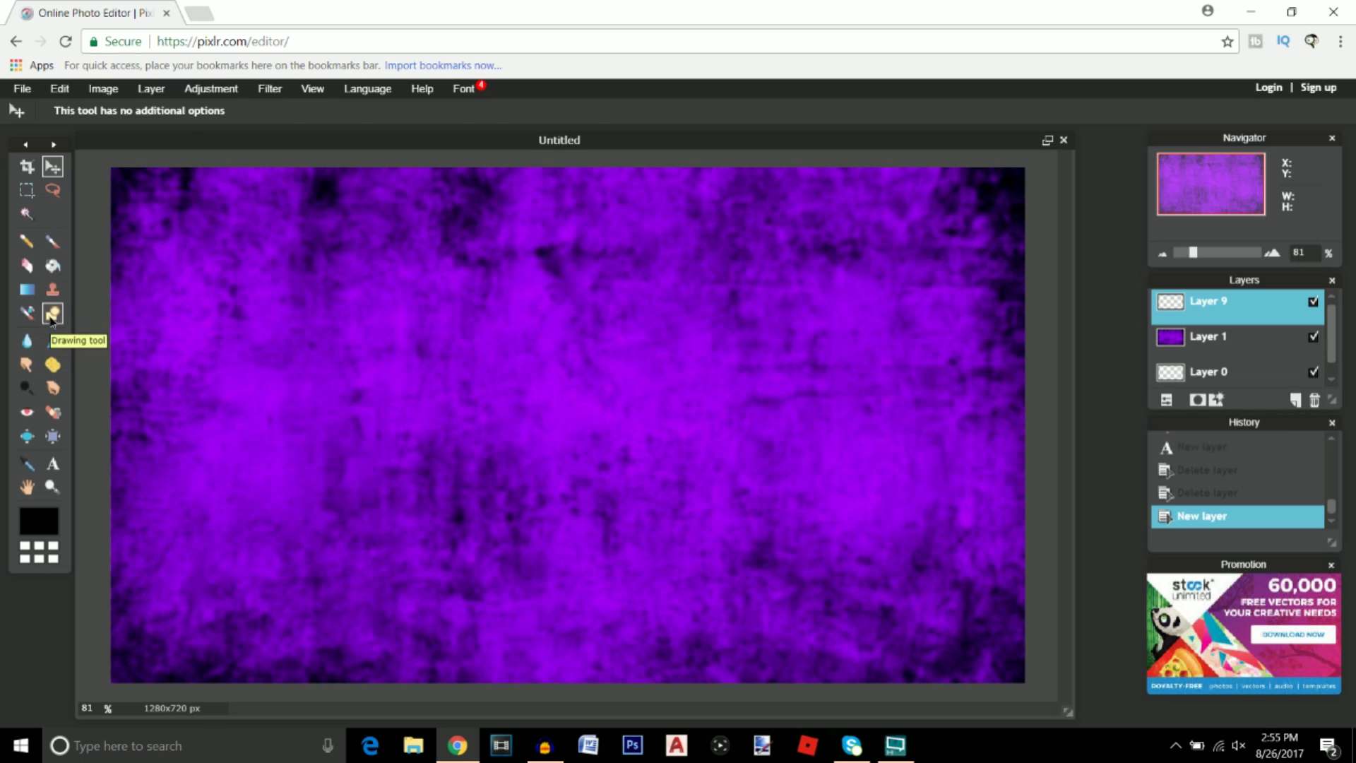
pyautogui.click(51, 315)
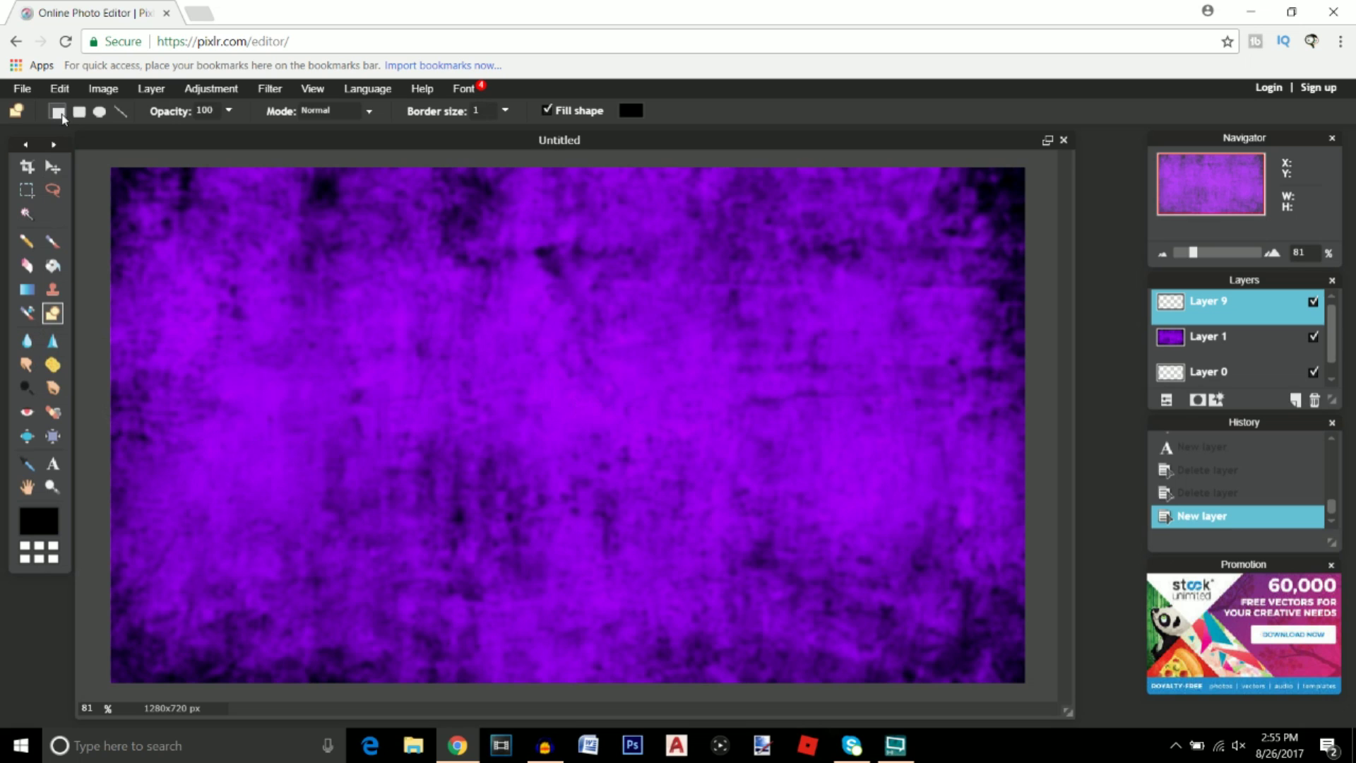
pyautogui.moveTo(170, 161)
pyautogui.mouseDown()
pyautogui.moveTo(170, 694)
pyautogui.moveTo(110, 685)
pyautogui.mouseUp()
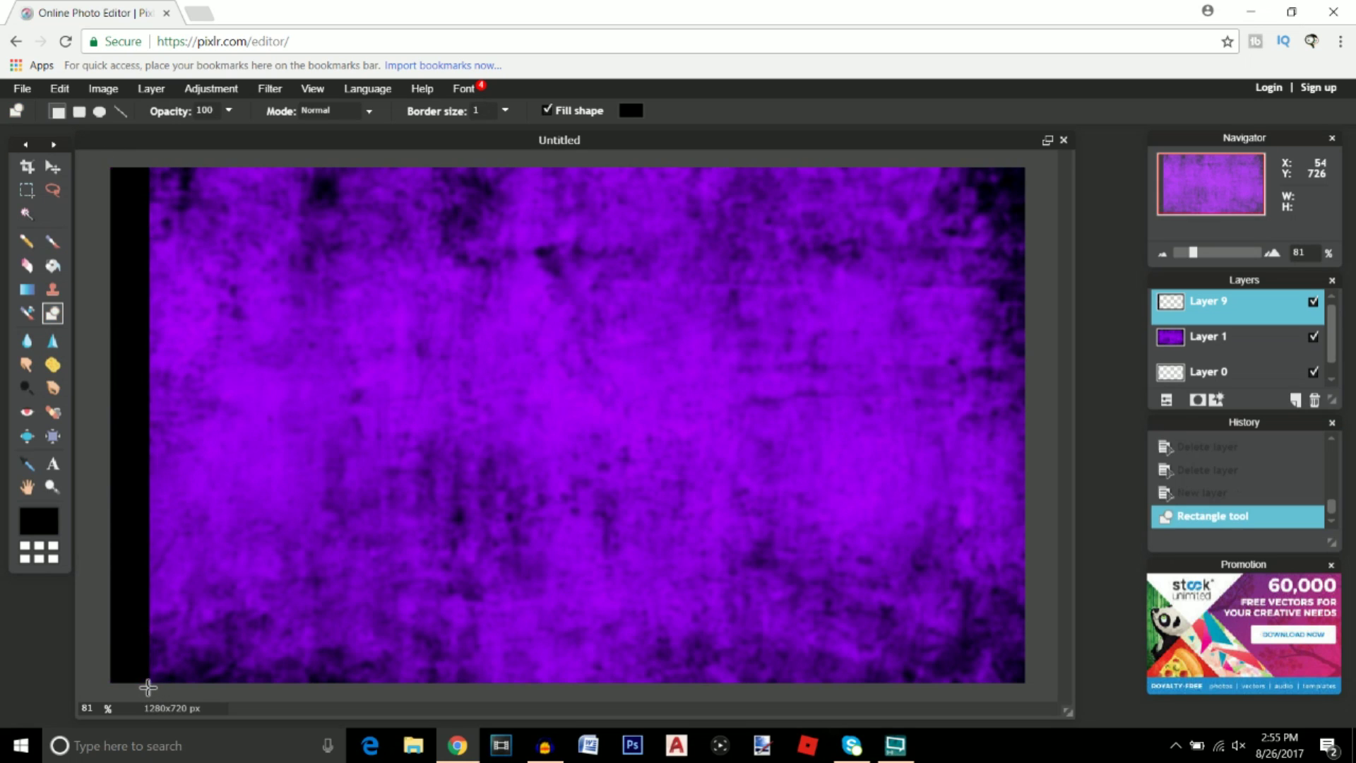
pyautogui.moveTo(108, 162); pyautogui.dragTo(992, 693)
pyautogui.moveTo(1032, 651); pyautogui.dragTo(99, 686)
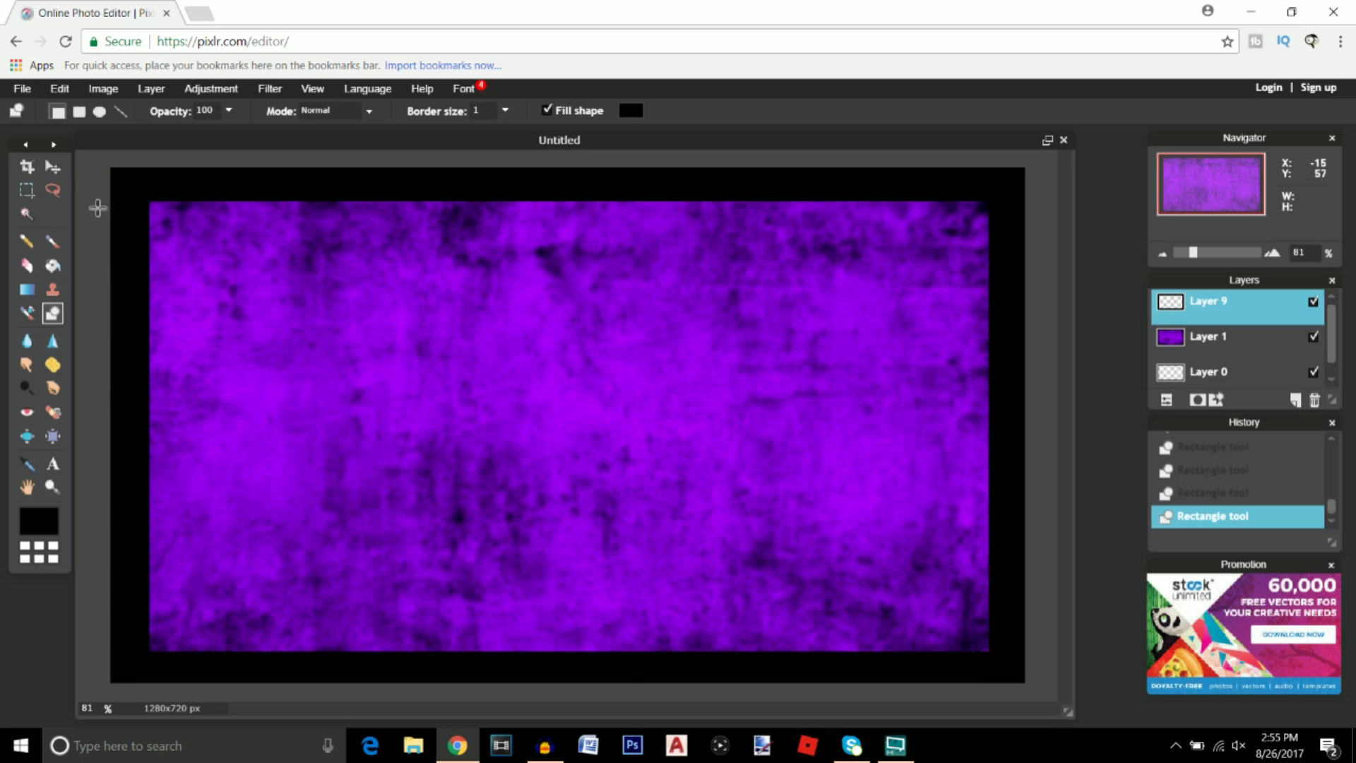
# - Apply a Gaussian blur of about 250 to the black border layer
pyautogui.click(54, 167)
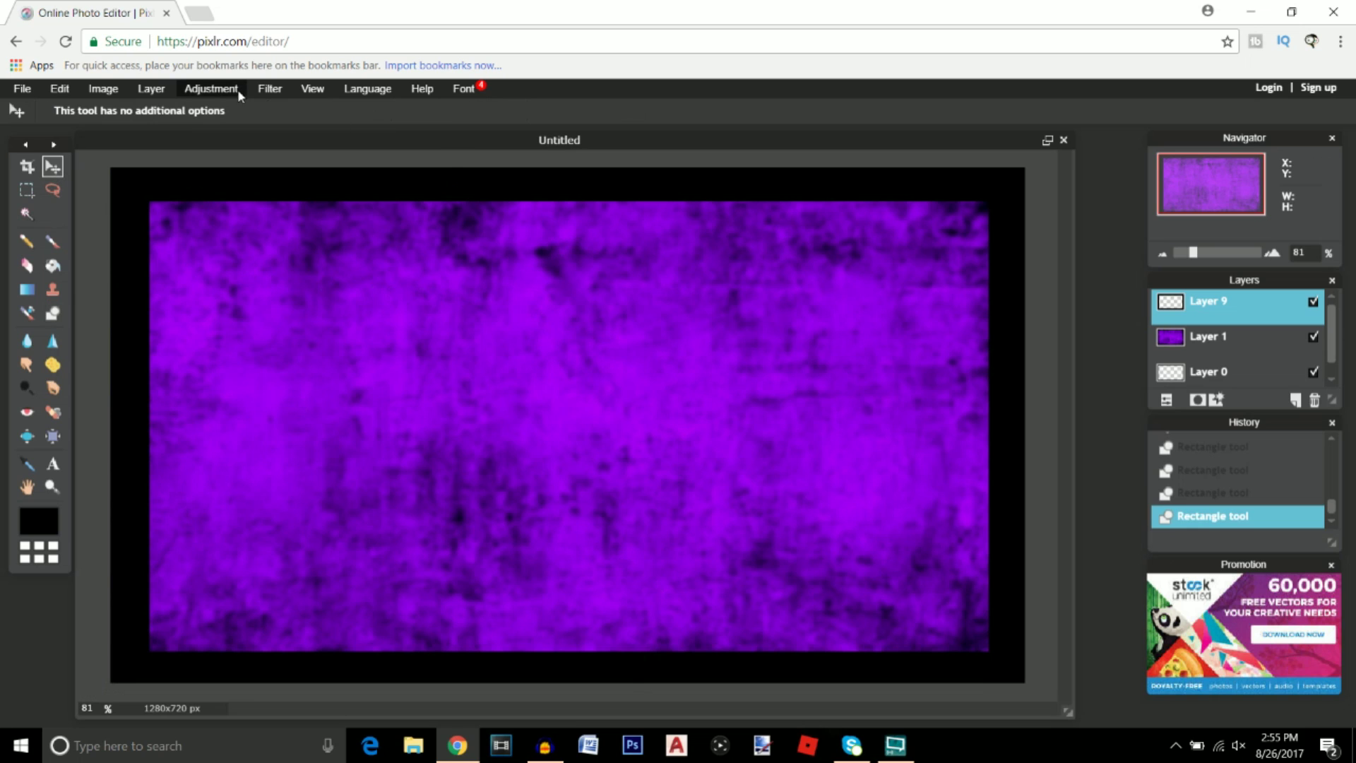
pyautogui.click(261, 90)
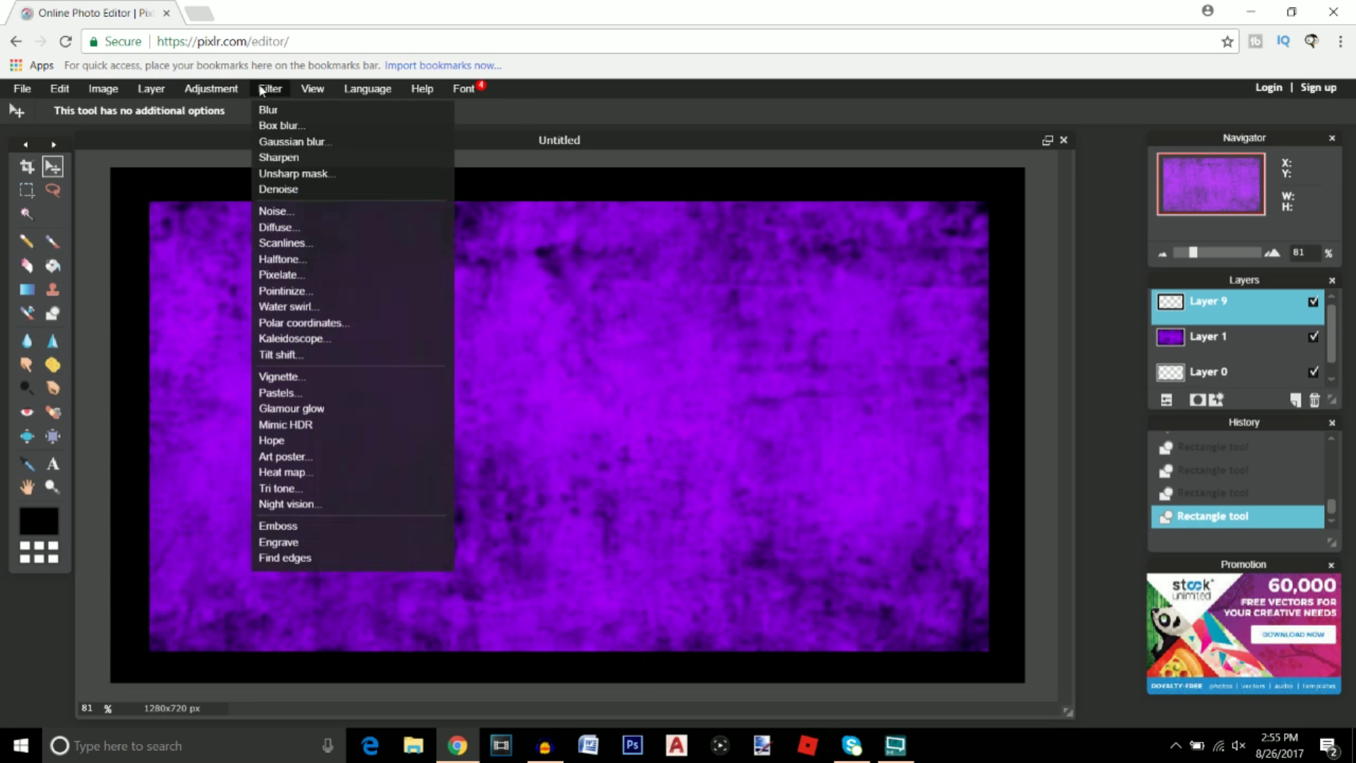
pyautogui.click(290, 142)
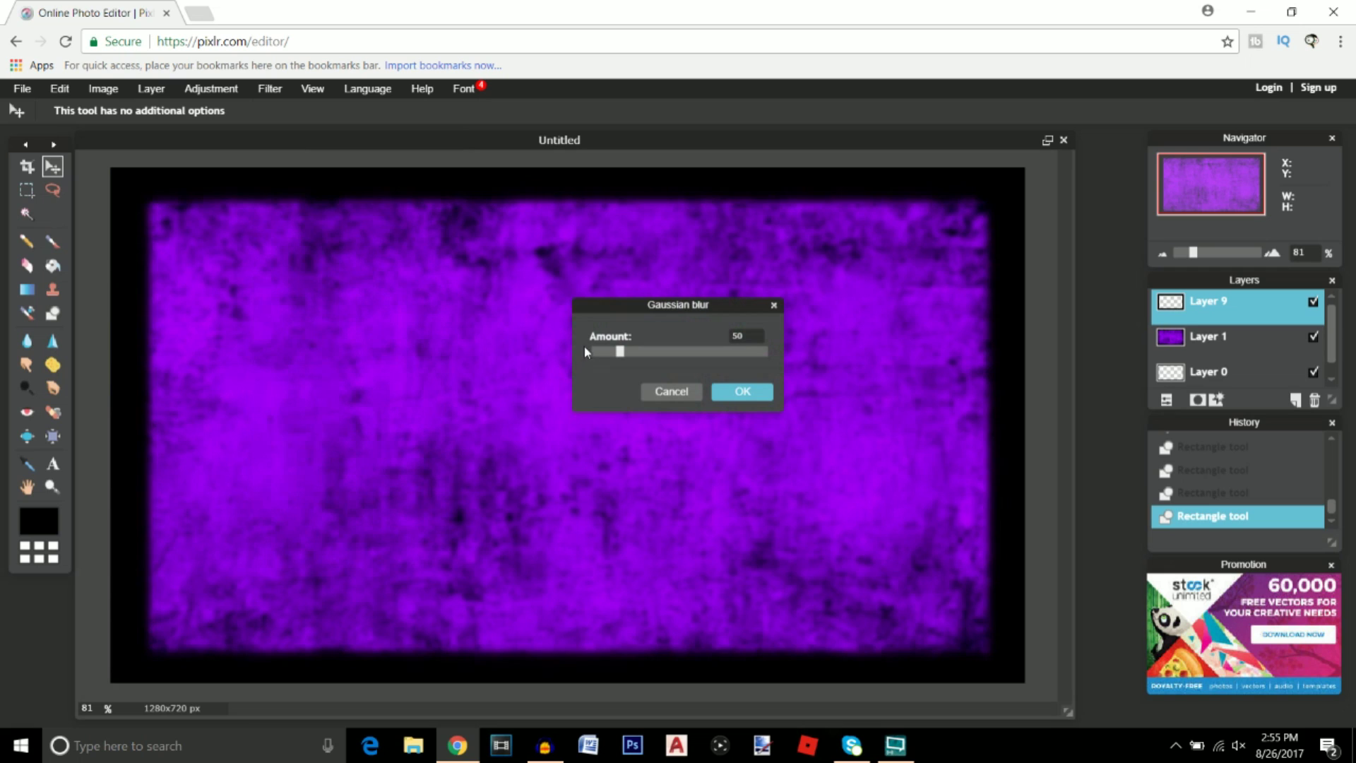
pyautogui.moveTo(619, 353); pyautogui.dragTo(791, 353)
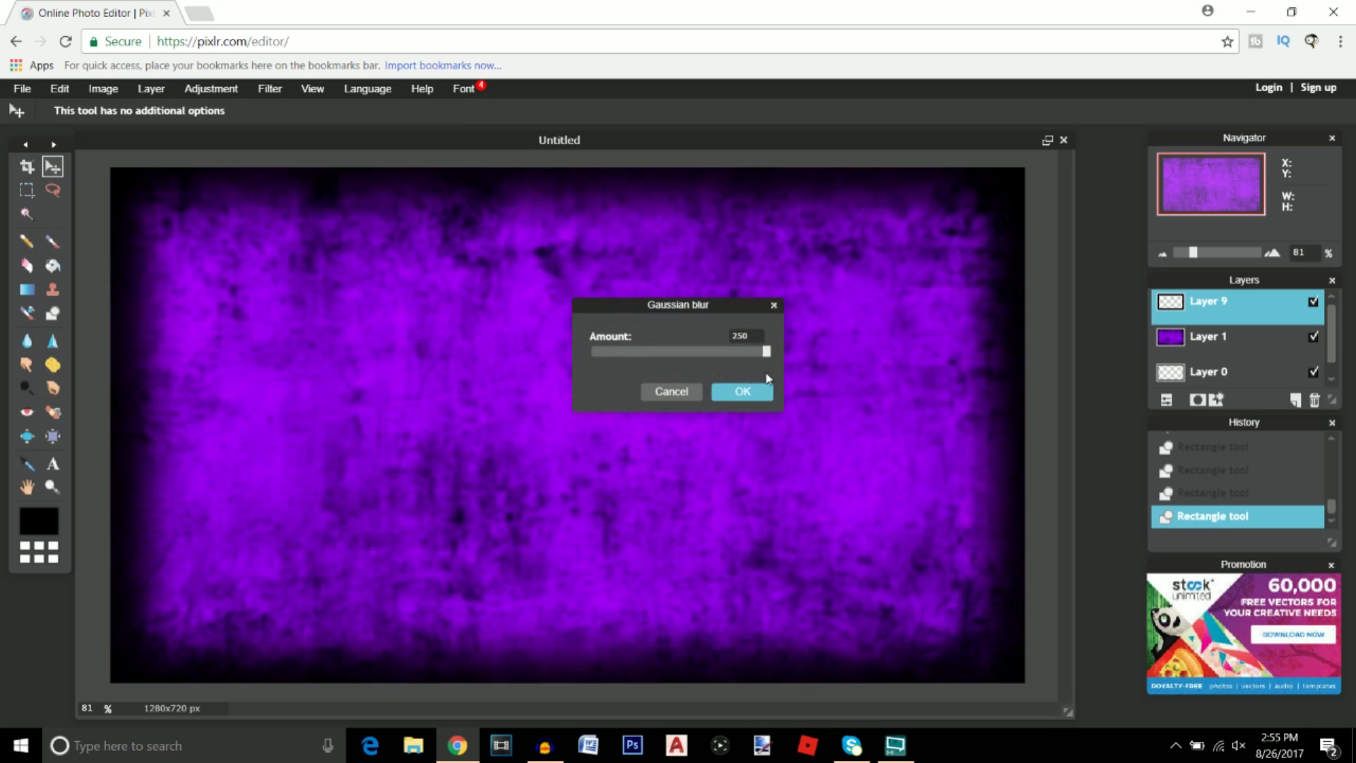
pyautogui.click(741, 391)
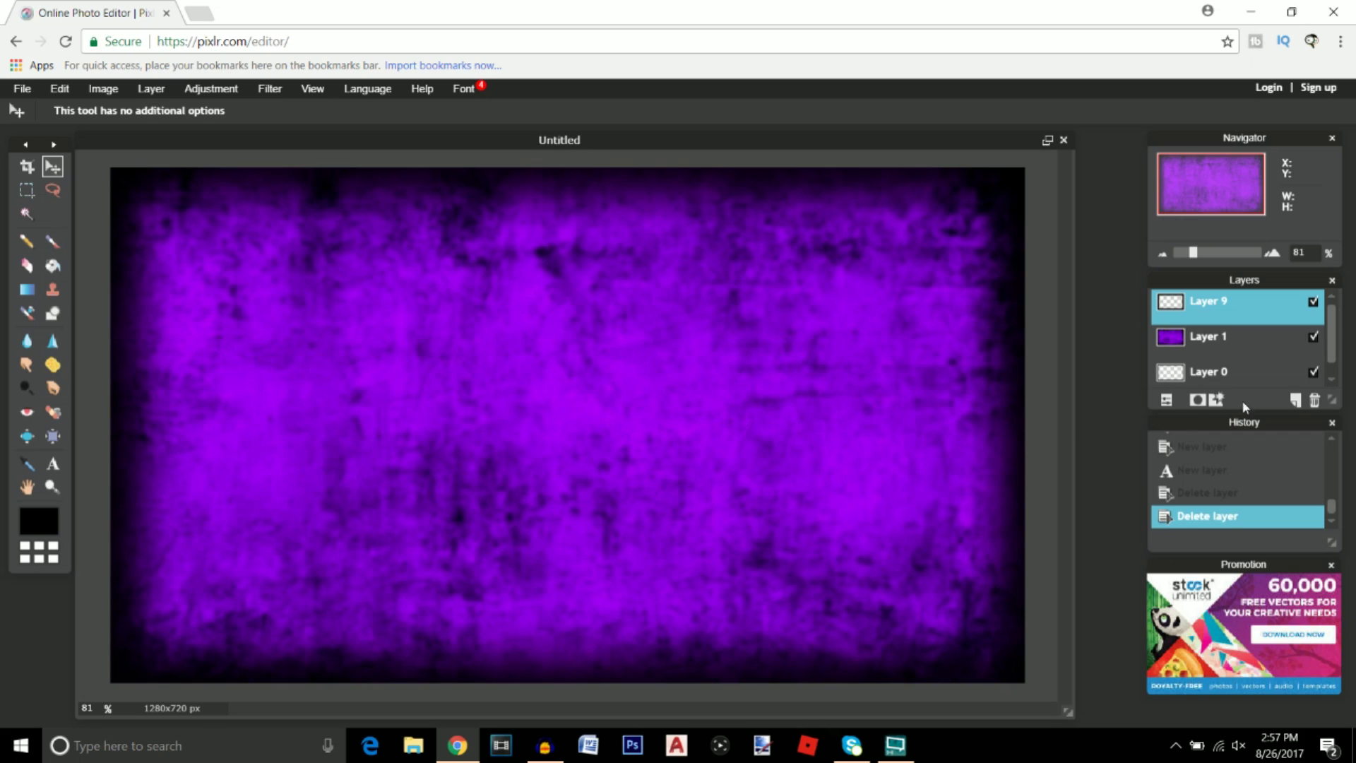
# - On a new layer, type 'HOW TO MAKE' in Aldo the Apache at size 130
pyautogui.click(1297, 401)
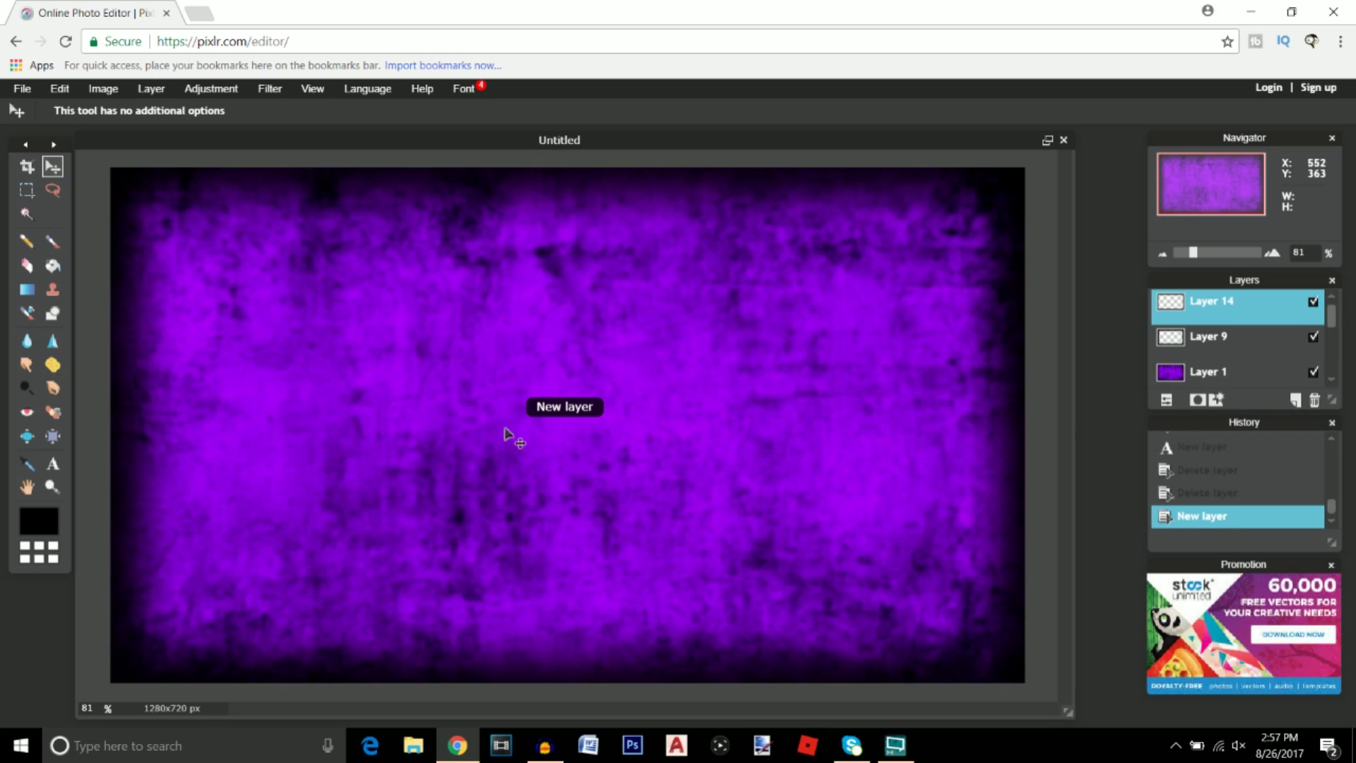
pyautogui.click(53, 463)
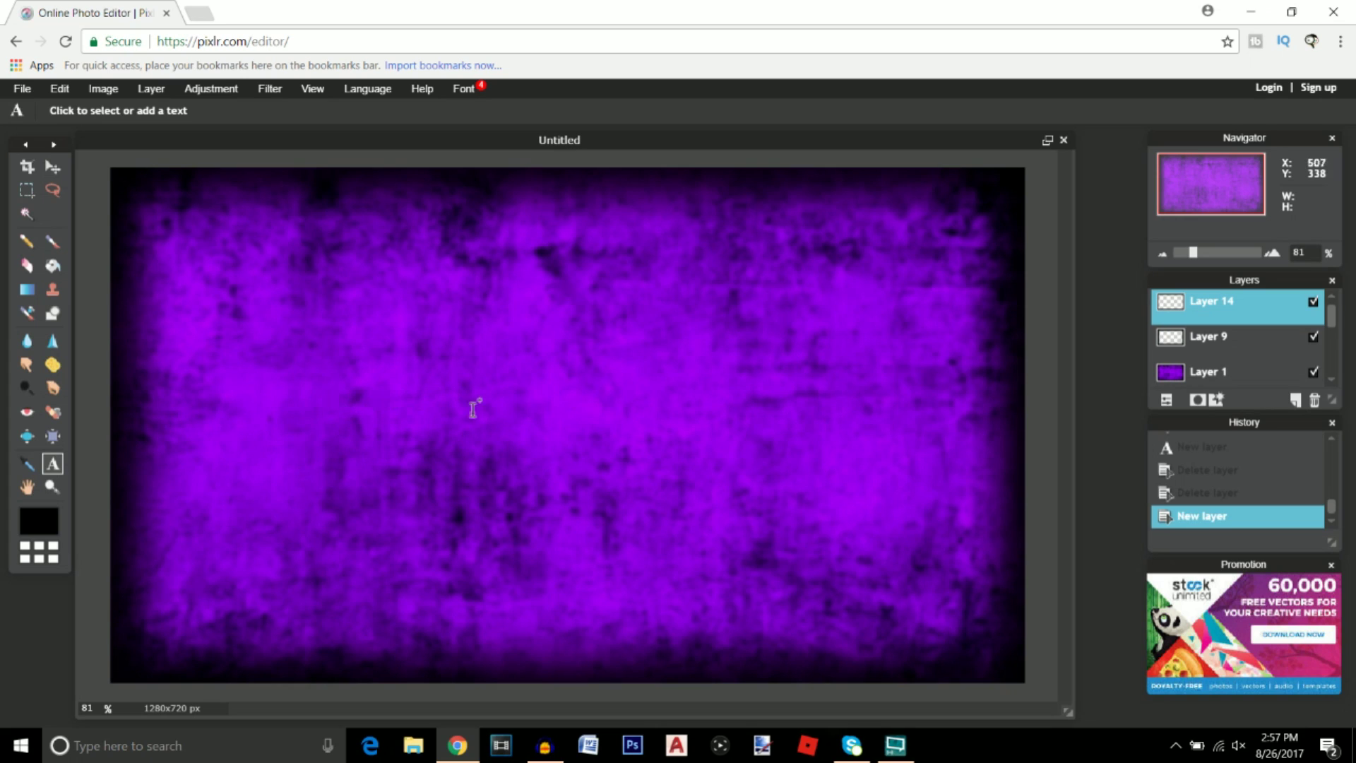
pyautogui.click(430, 408)
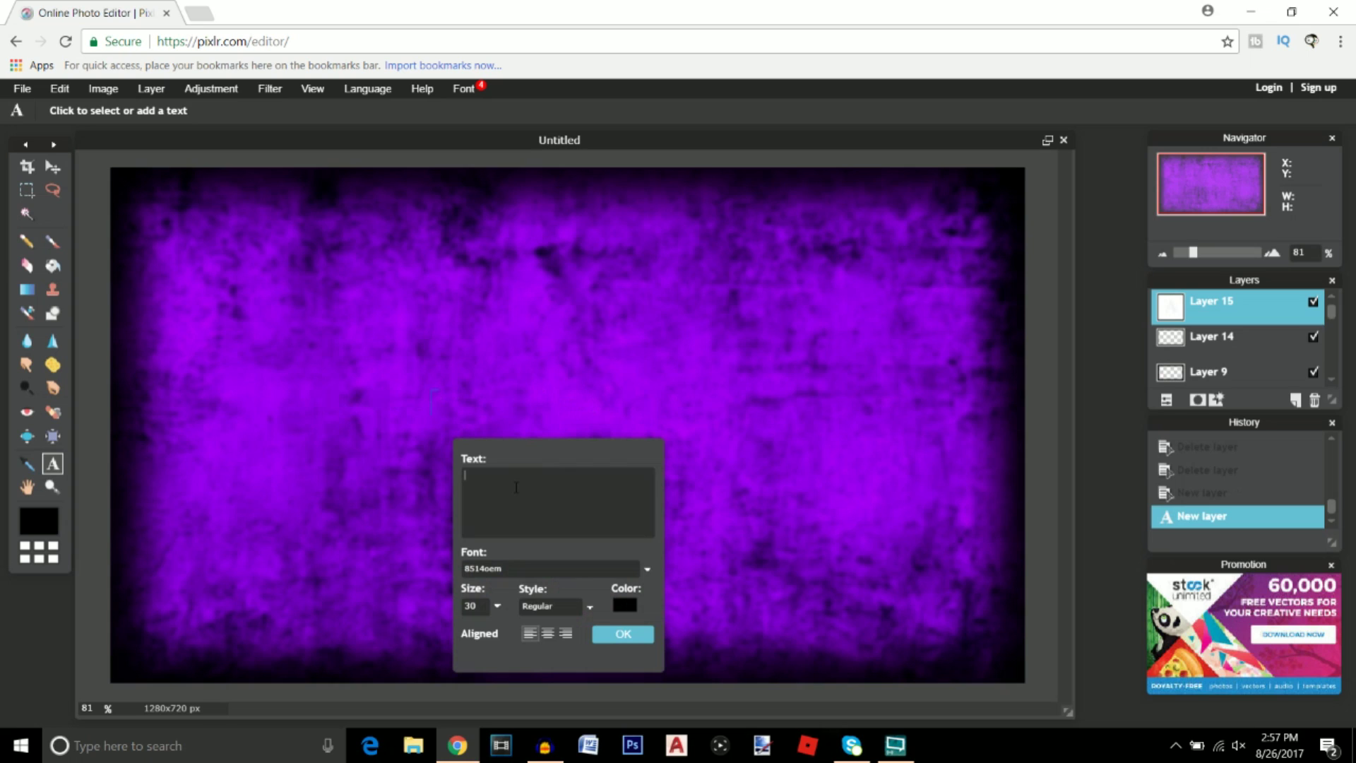
pyautogui.write('HOW TO MAKE')
pyautogui.click(536, 566)
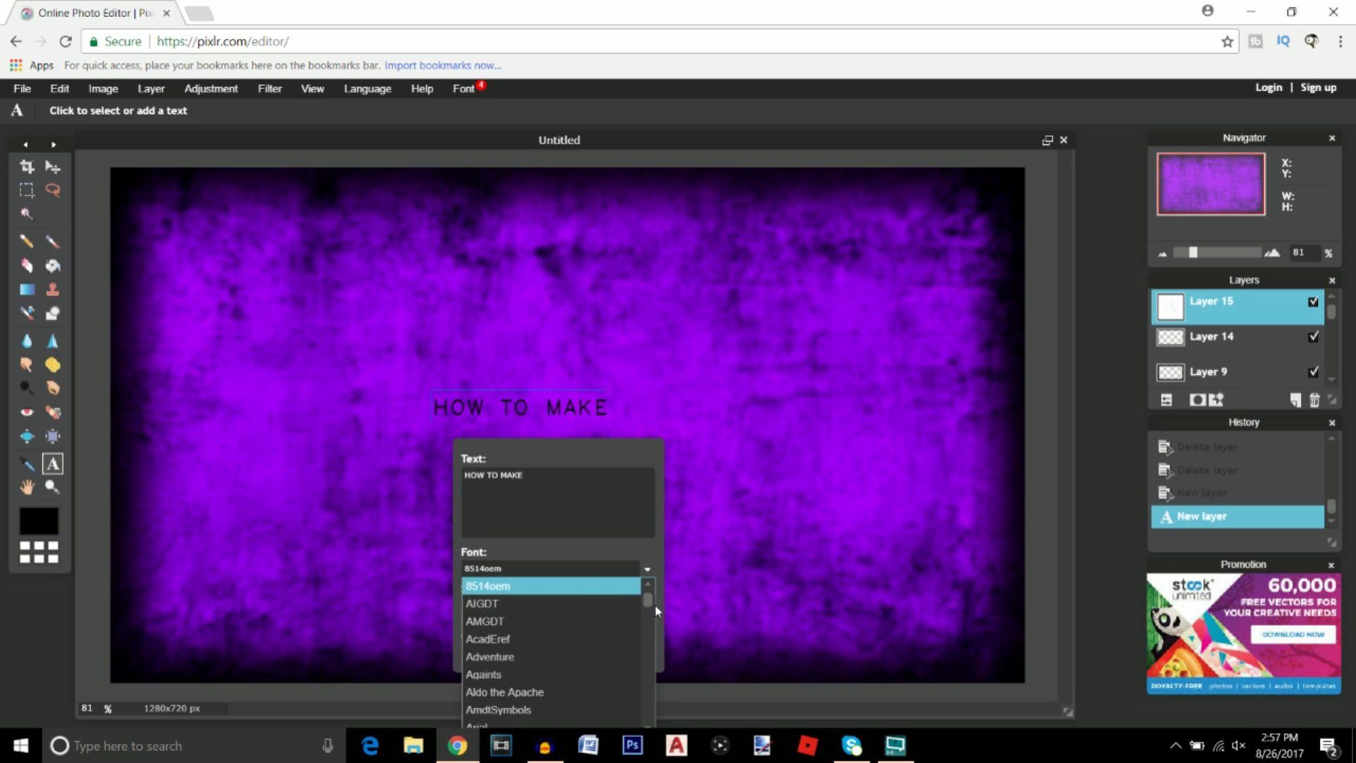
pyautogui.click(506, 692)
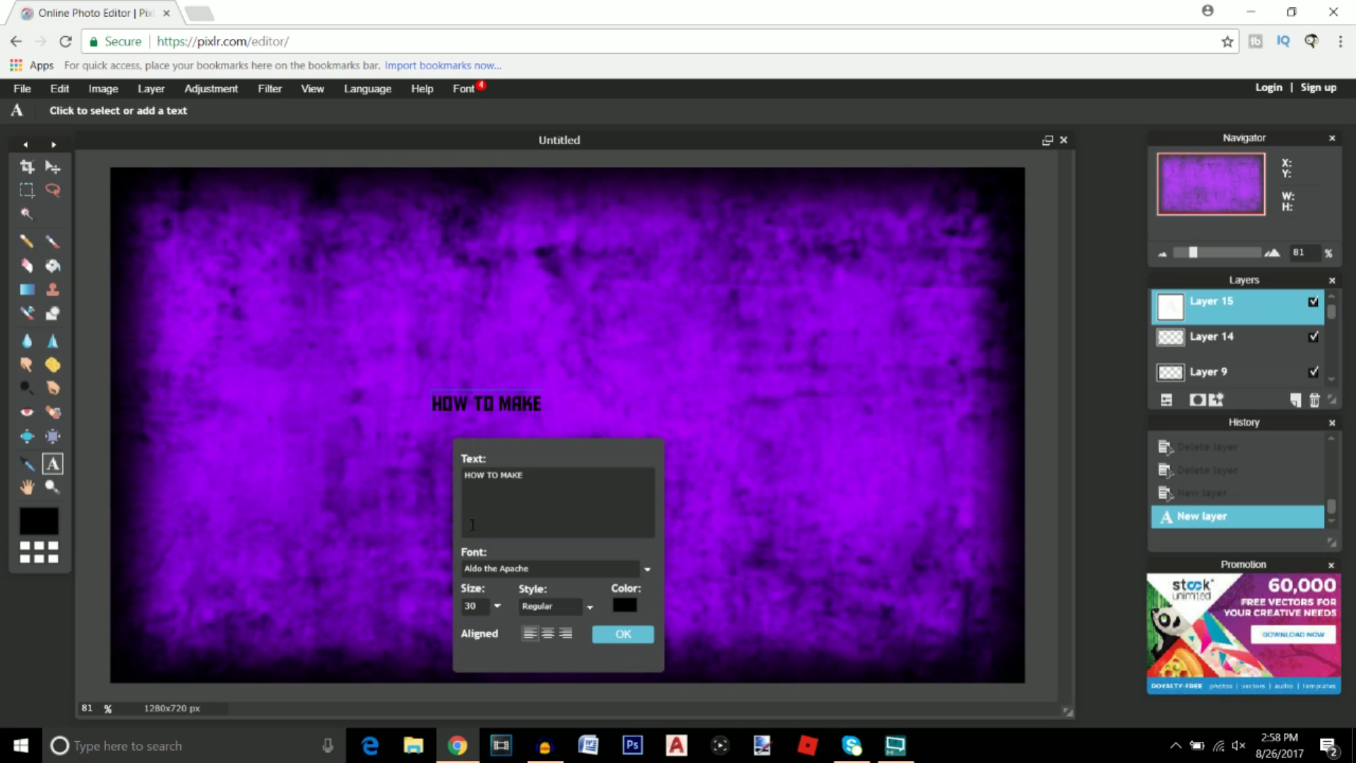
pyautogui.click(498, 607)
pyautogui.moveTo(433, 630); pyautogui.dragTo(517, 631)
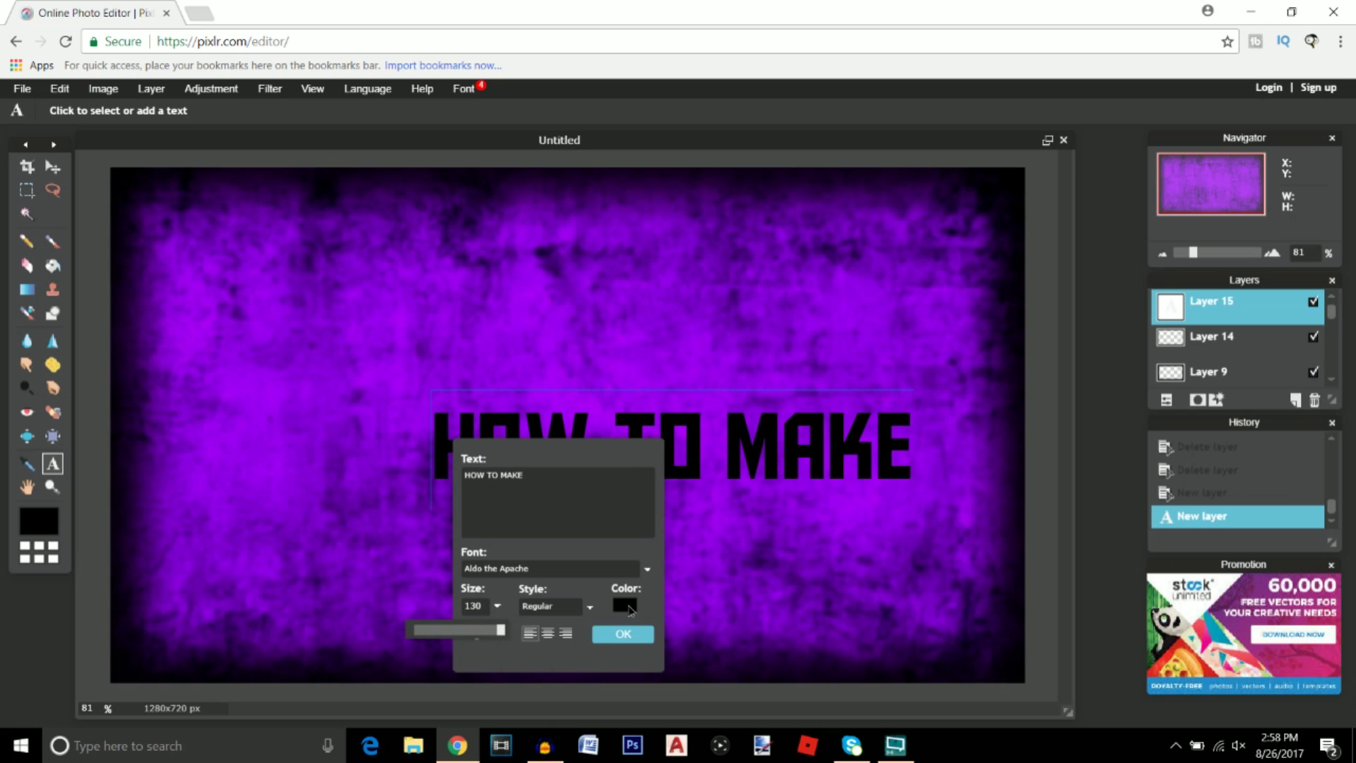
# - Make the text white, apply it, and move it up above the canvas centre
pyautogui.click(624, 606)
pyautogui.moveTo(562, 319); pyautogui.dragTo(579, 237)
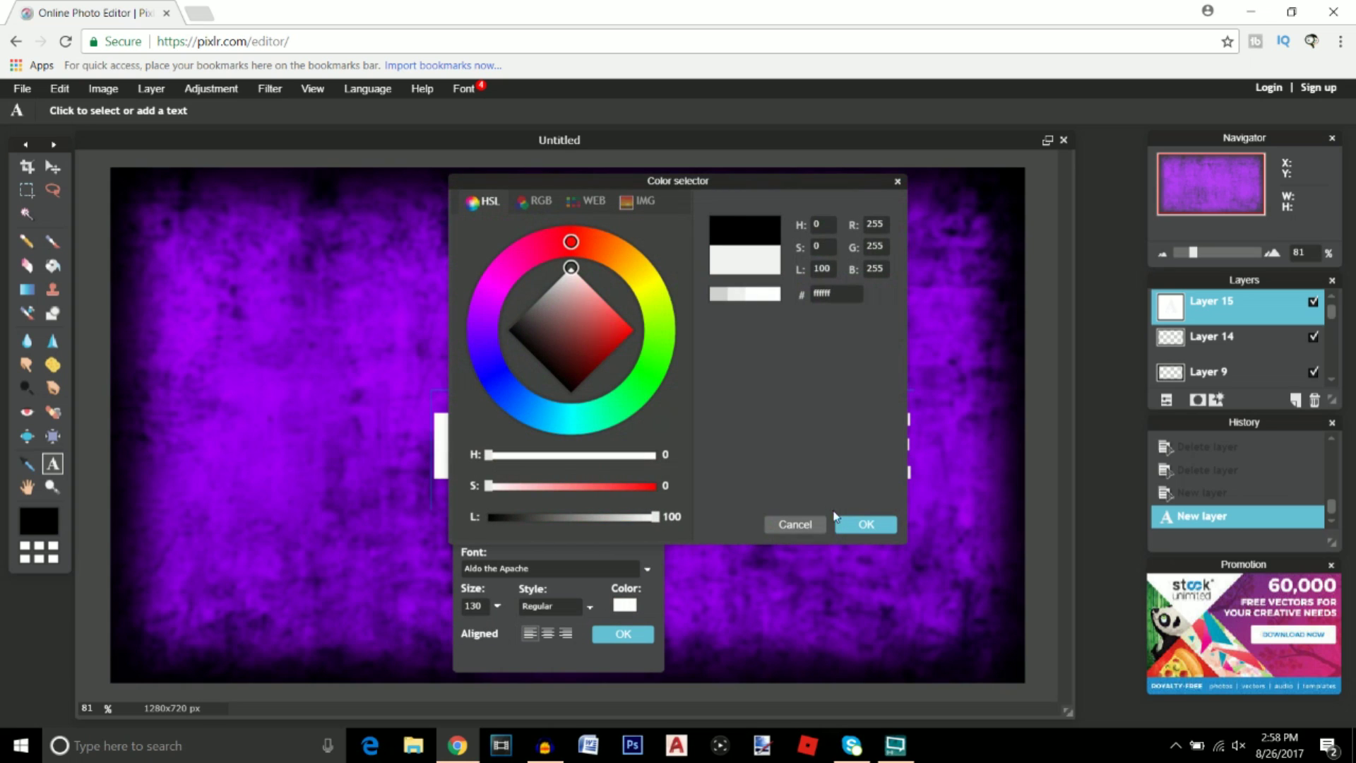
pyautogui.click(867, 524)
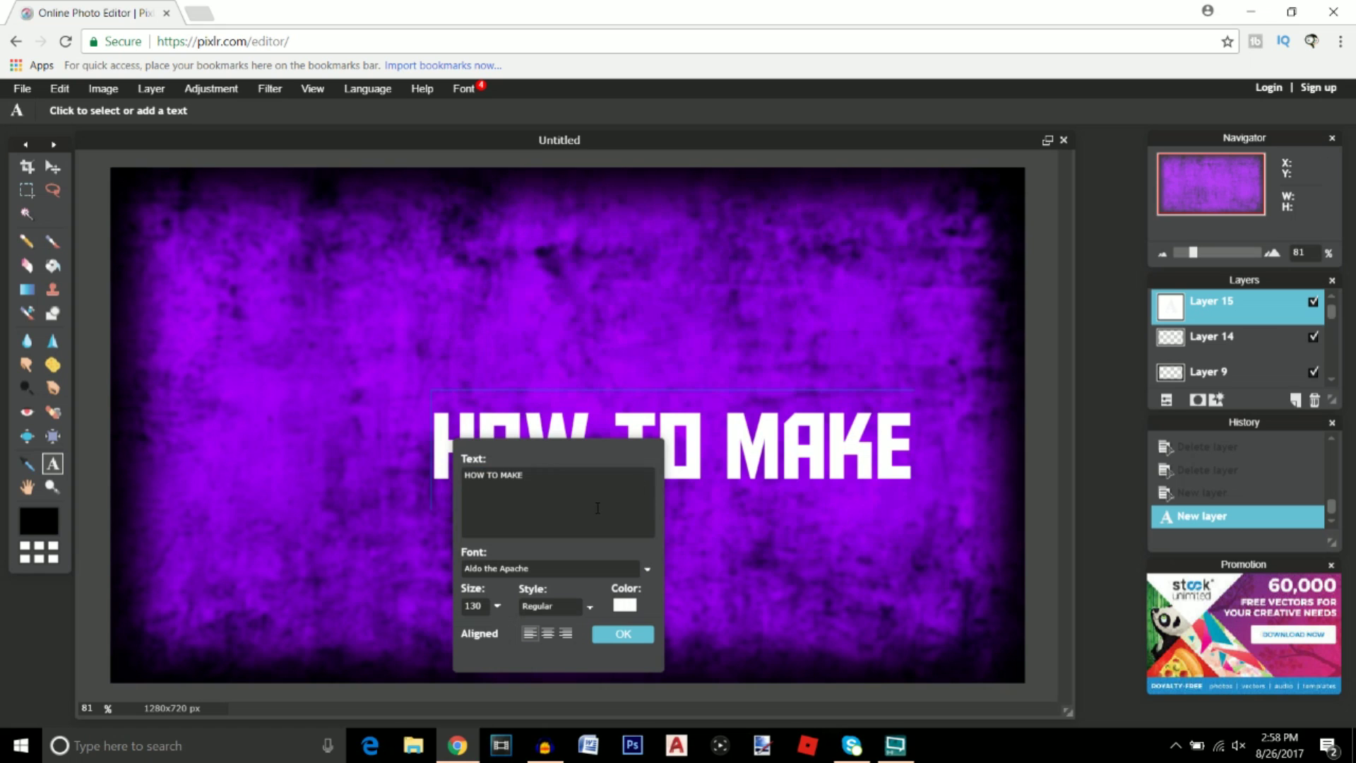
pyautogui.click(622, 634)
pyautogui.press('v')
pyautogui.moveTo(982, 428); pyautogui.dragTo(870, 361)
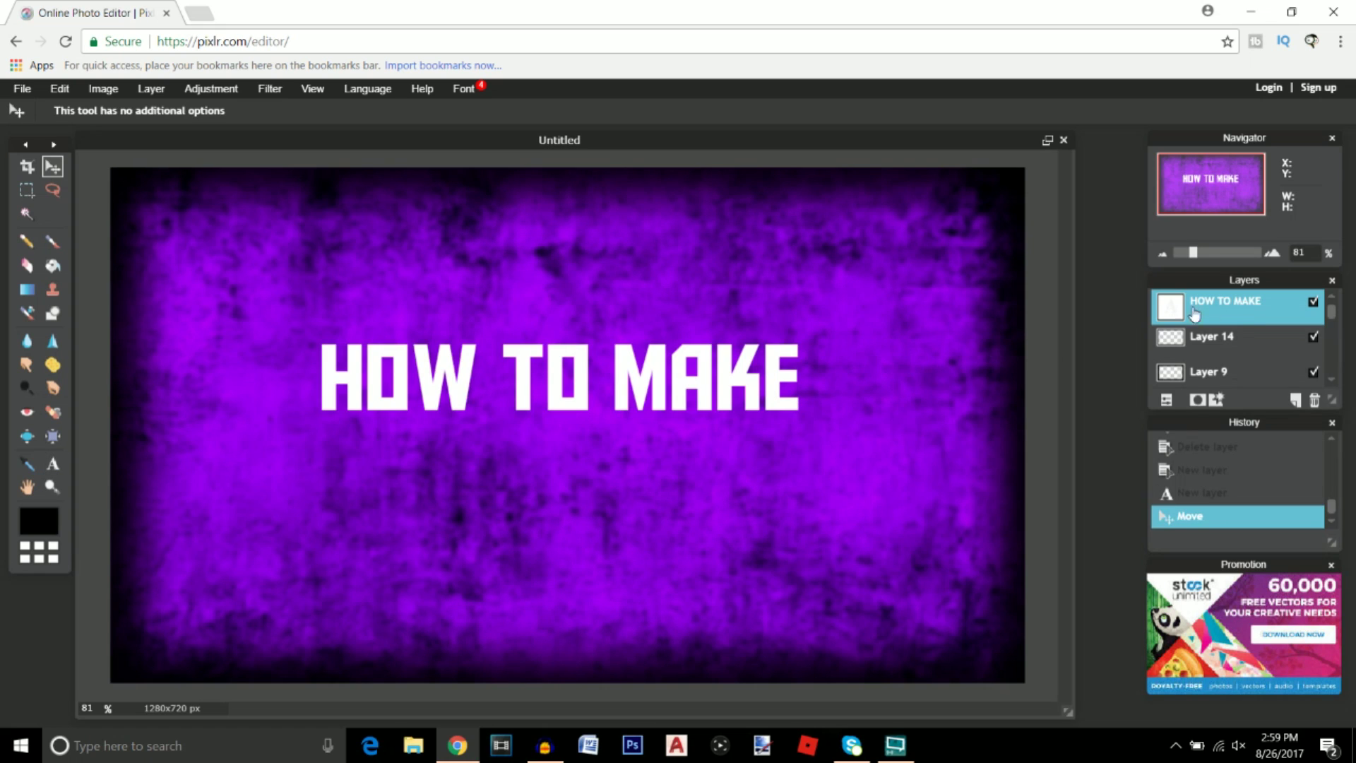
# - Add a black outer glow to the HOW TO MAKE text with hardness 10 and size 10
pyautogui.rightClick(1236, 318)
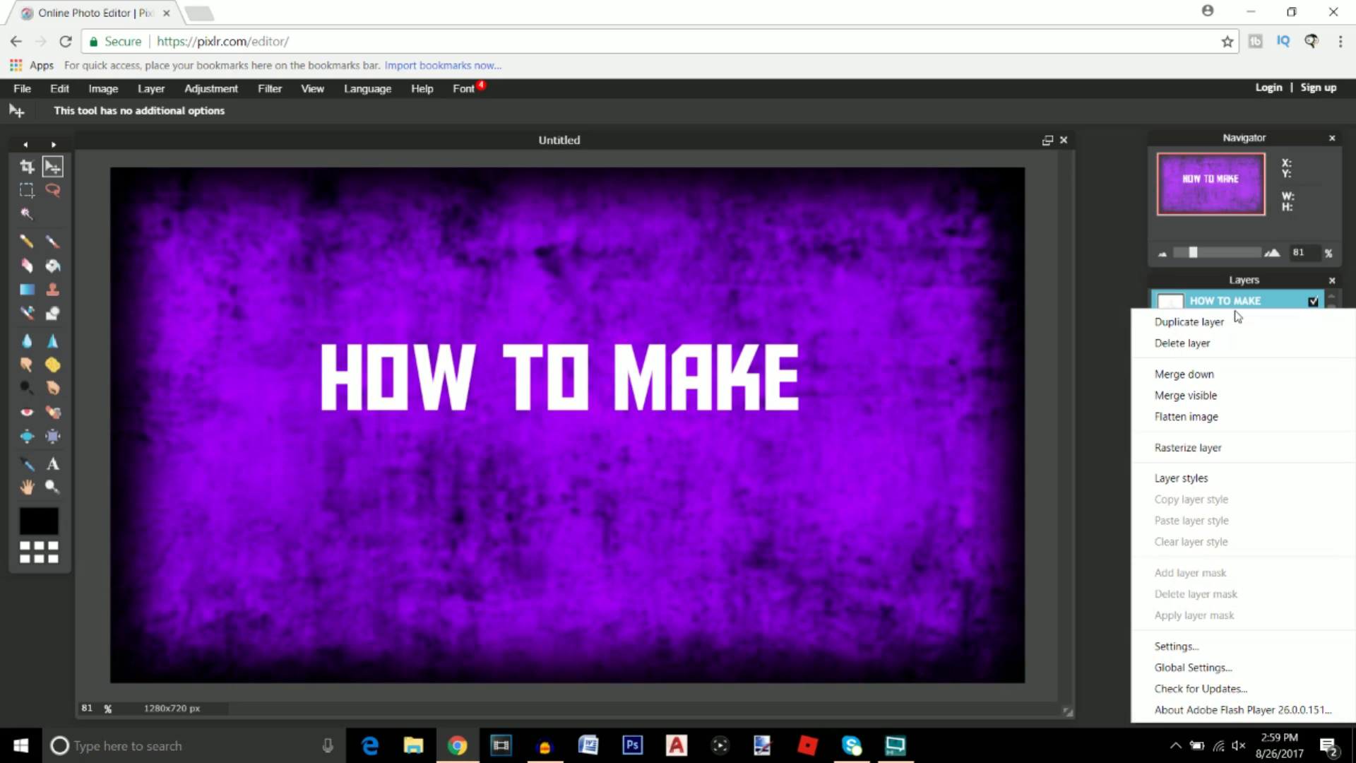
pyautogui.click(1188, 479)
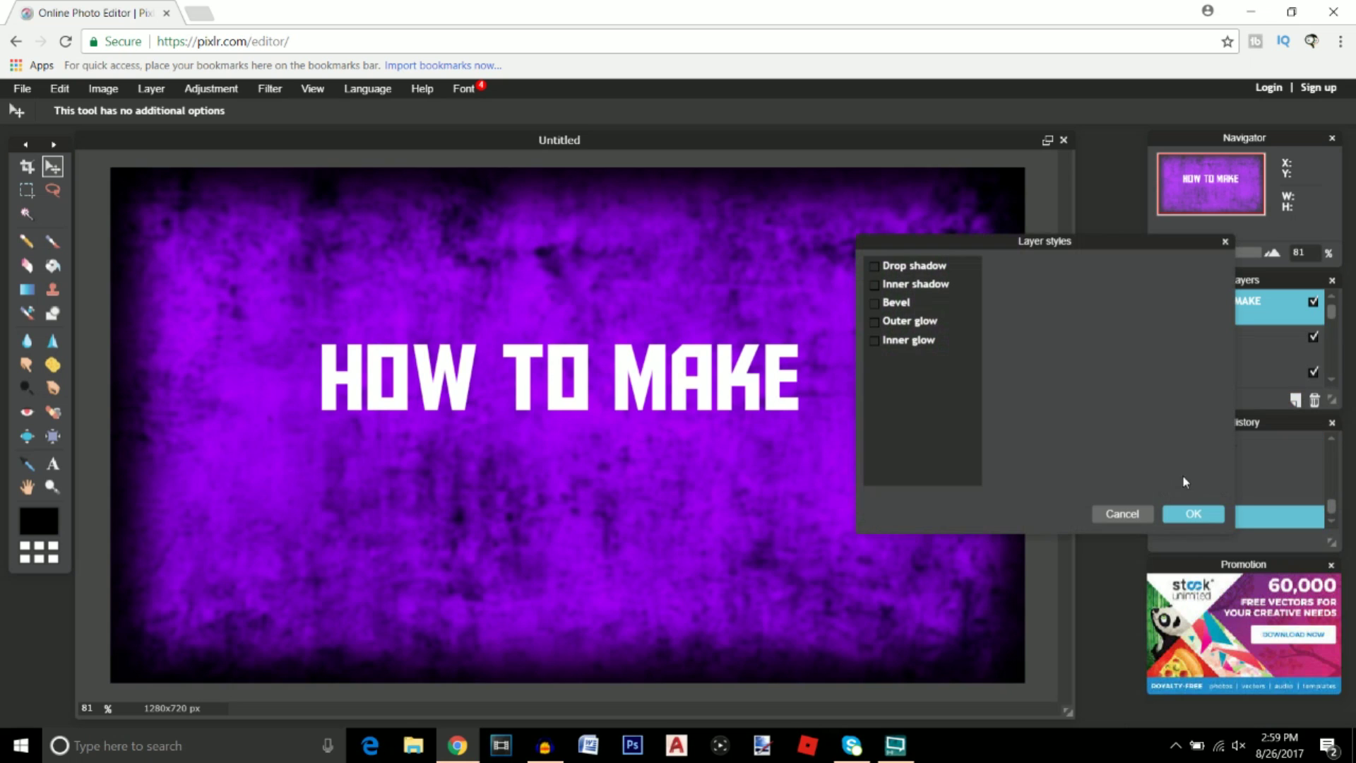
pyautogui.click(874, 322)
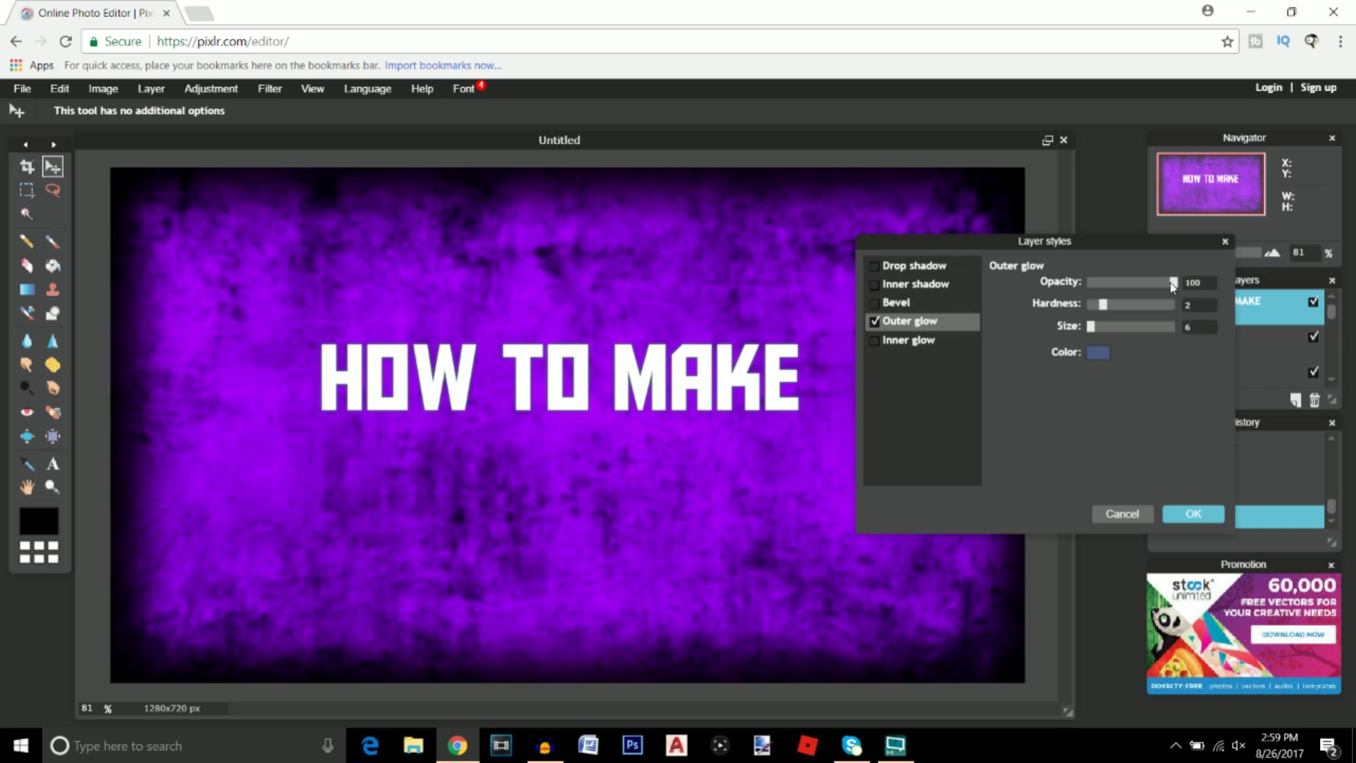
pyautogui.moveTo(1111, 307); pyautogui.dragTo(1178, 306)
pyautogui.write('10')
pyautogui.click(1099, 353)
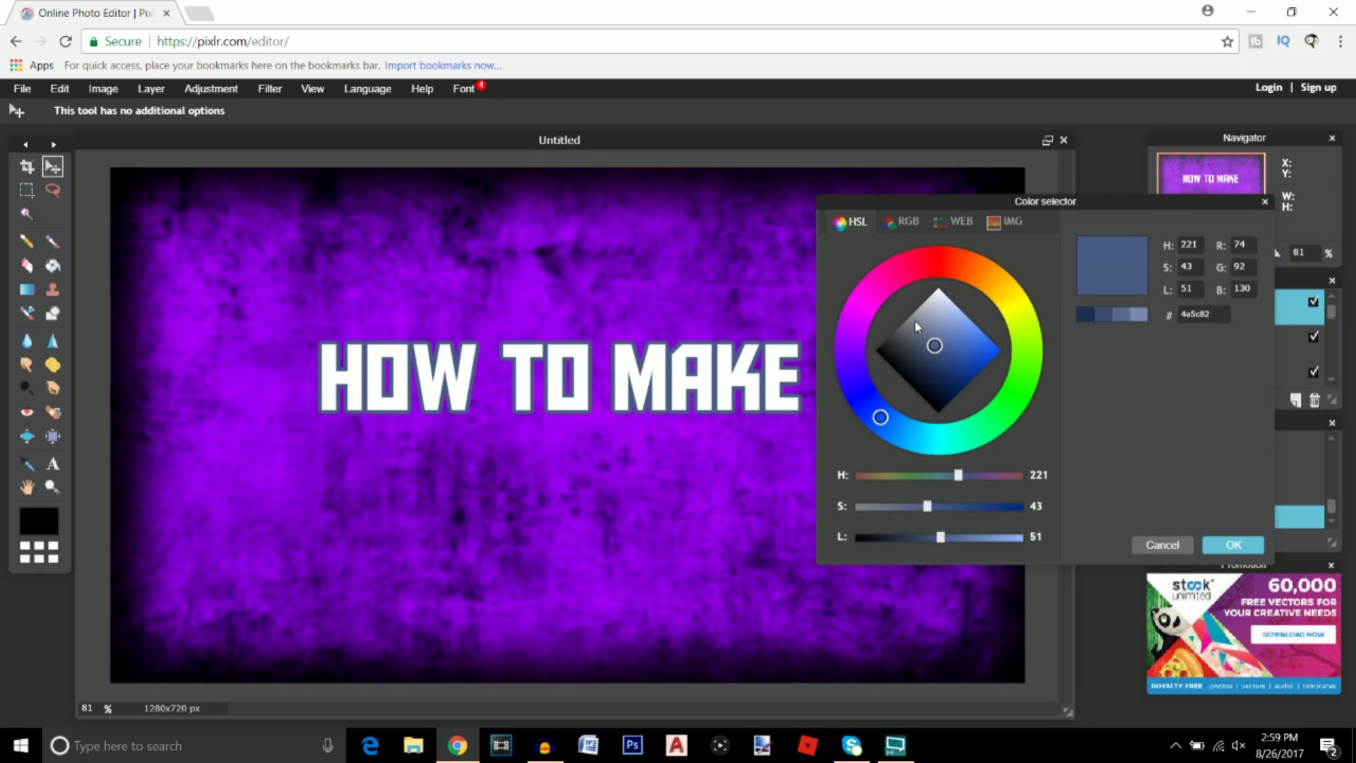
pyautogui.moveTo(914, 320); pyautogui.dragTo(858, 361)
pyautogui.click(1209, 541)
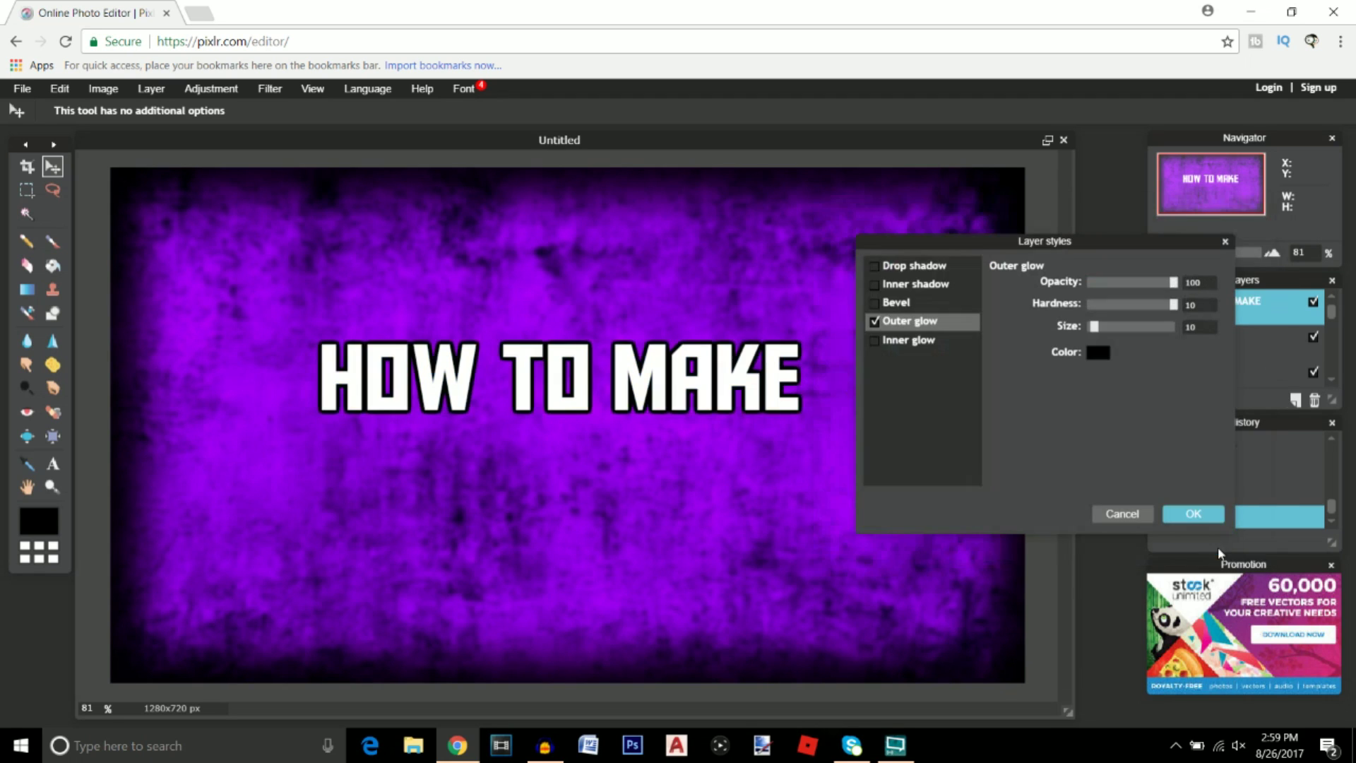
# - Add a drop shadow at opacity 100, distance 5, size 10, and apply both styles
pyautogui.click(876, 266)
pyautogui.click(938, 270)
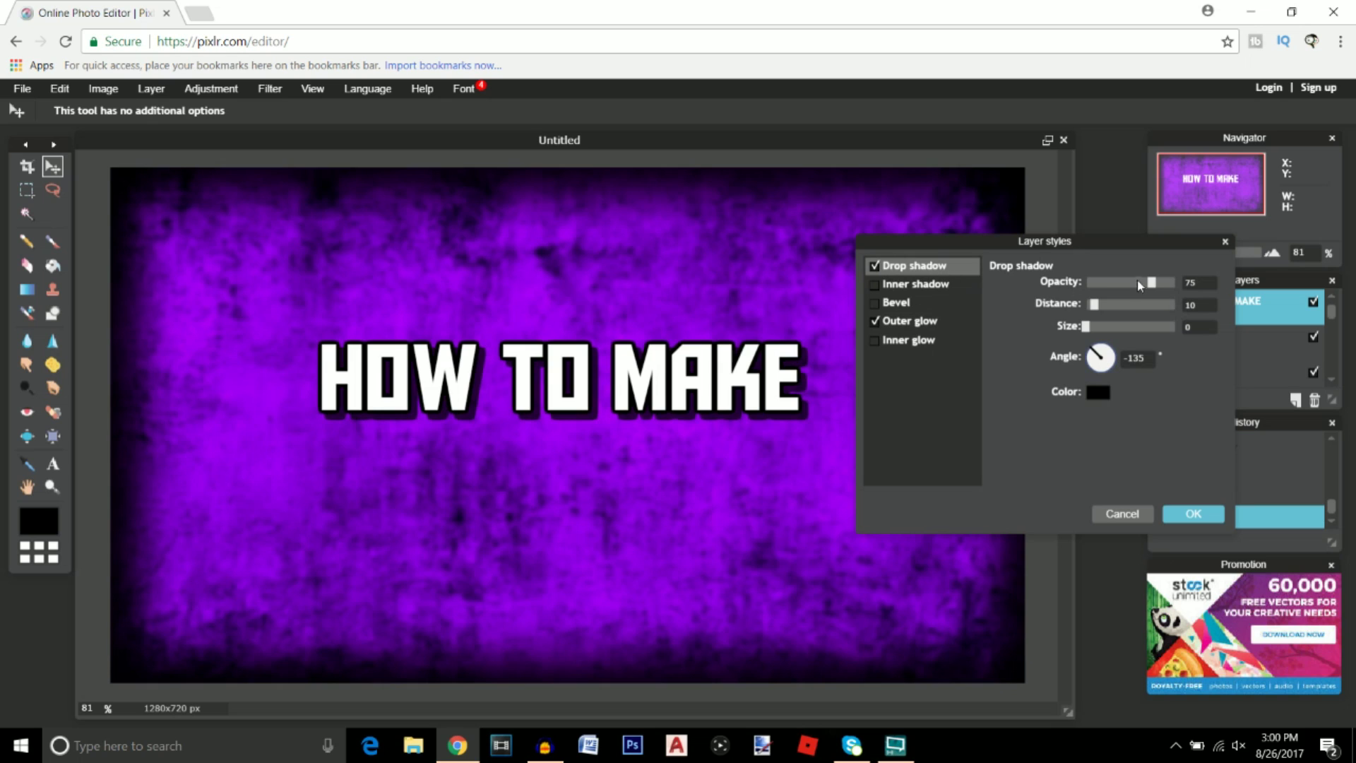
pyautogui.moveTo(1152, 282); pyautogui.dragTo(1174, 282)
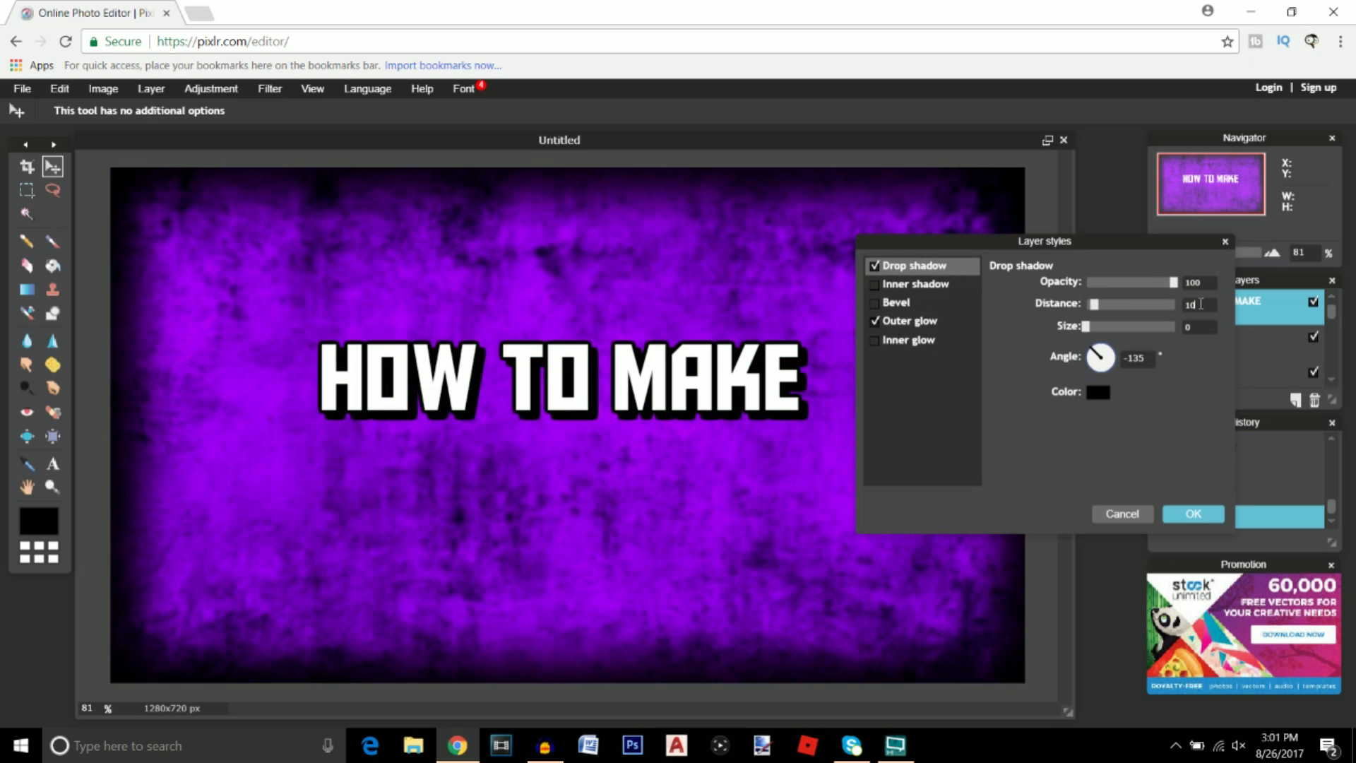
pyautogui.press('BackSpace')
pyautogui.press('BackSpace')
pyautogui.write('5')
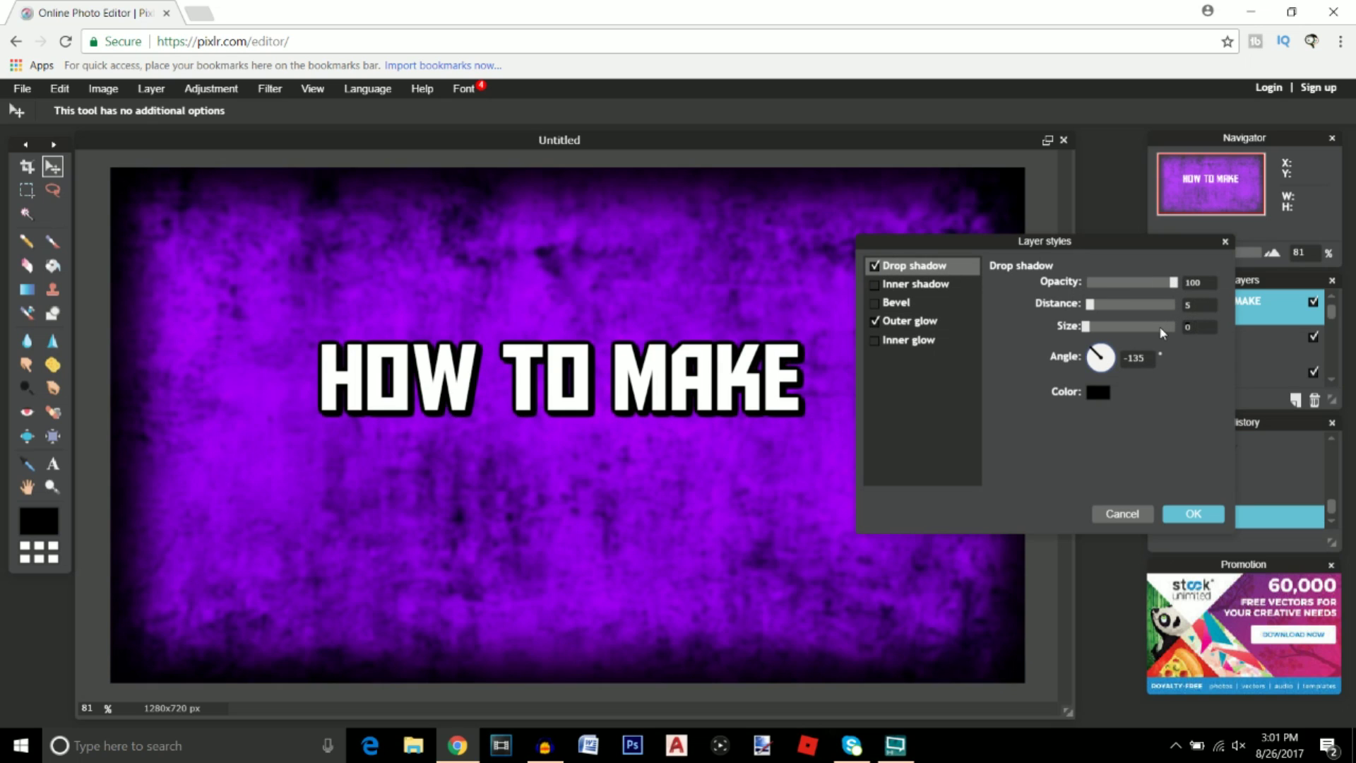
pyautogui.write('10')
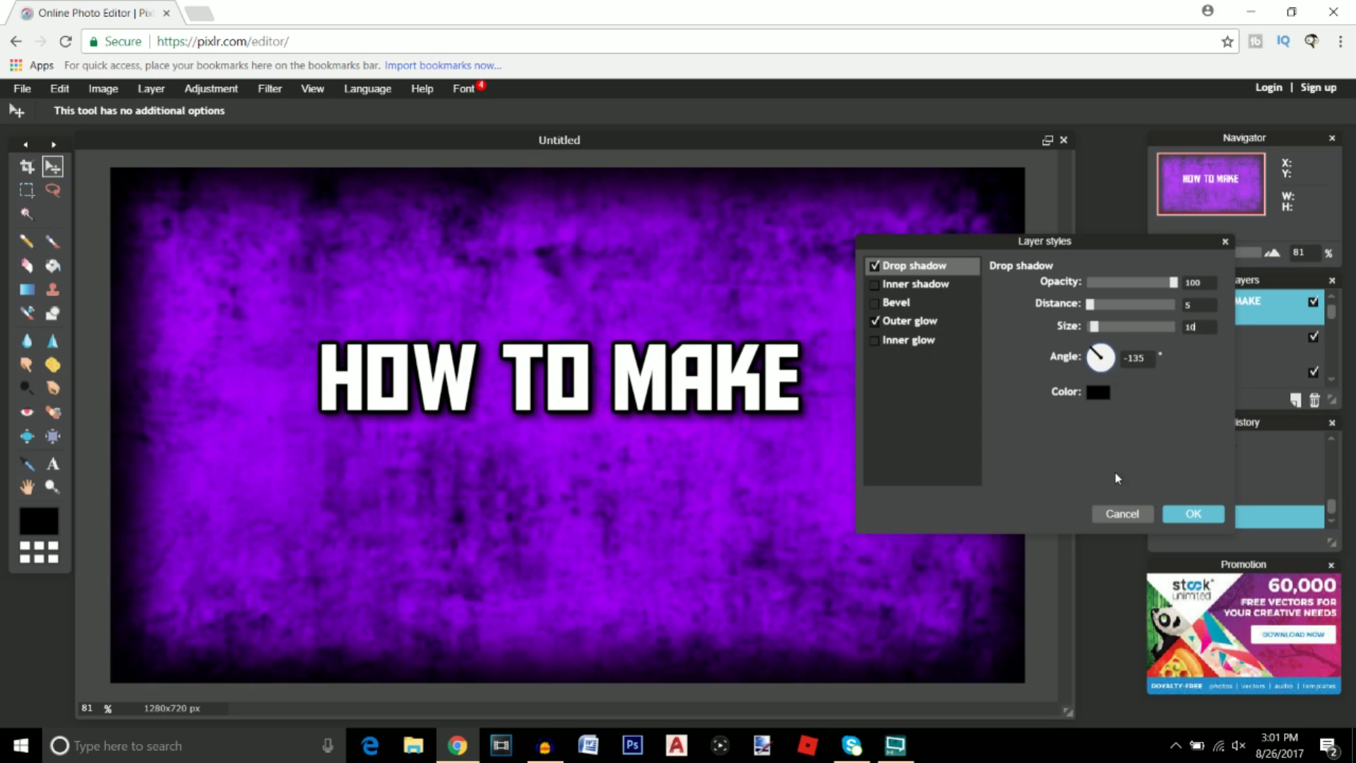
pyautogui.click(1196, 520)
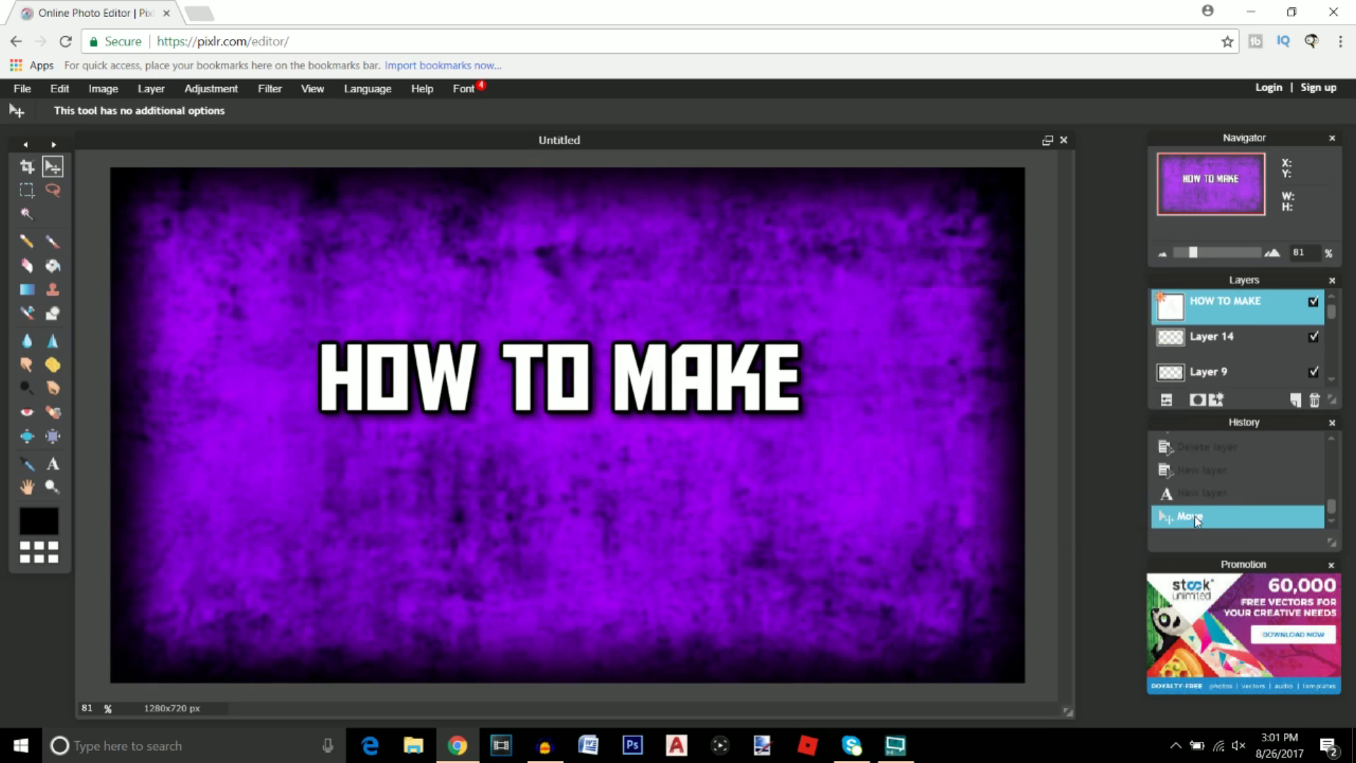
# - Duplicate the HOW TO MAKE layer and move the copy just below the original
pyautogui.rightClick(1233, 306)
pyautogui.click(1228, 308)
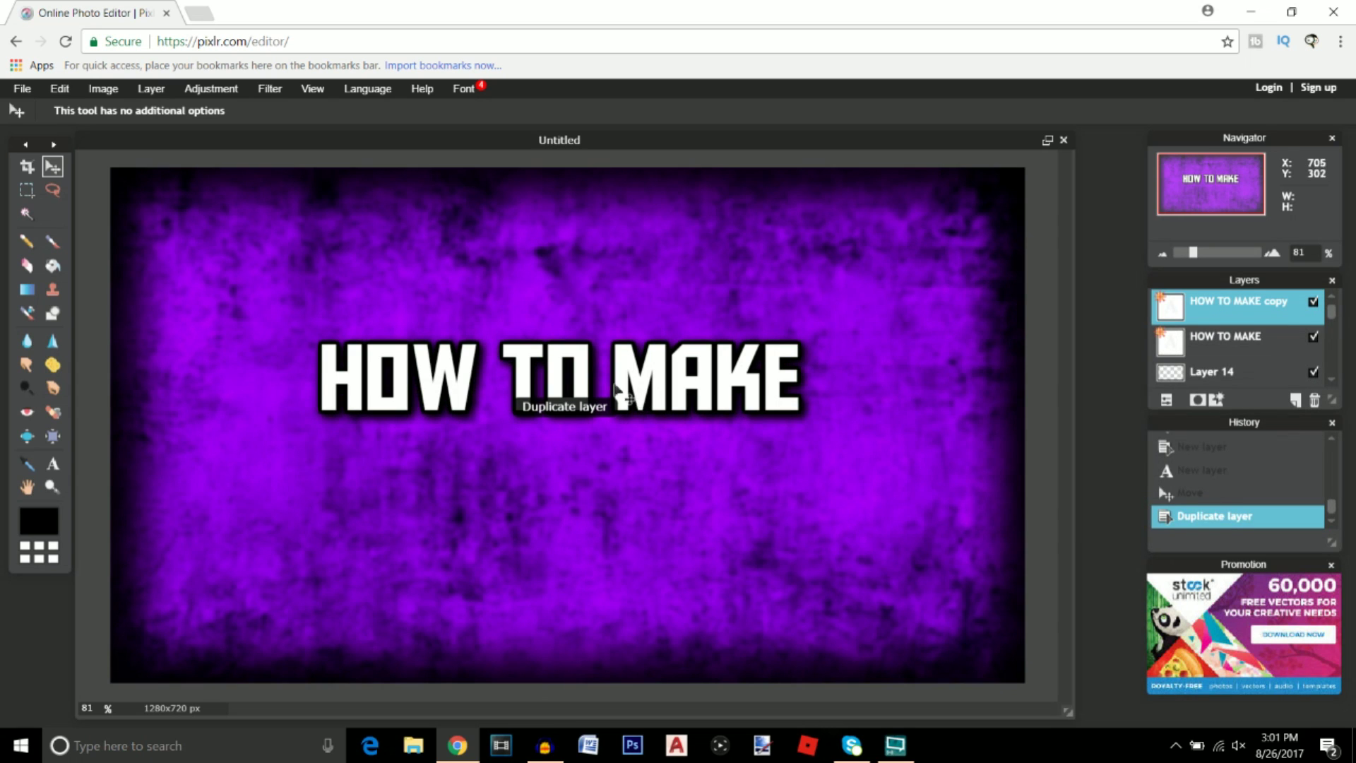
pyautogui.moveTo(622, 380); pyautogui.dragTo(622, 453)
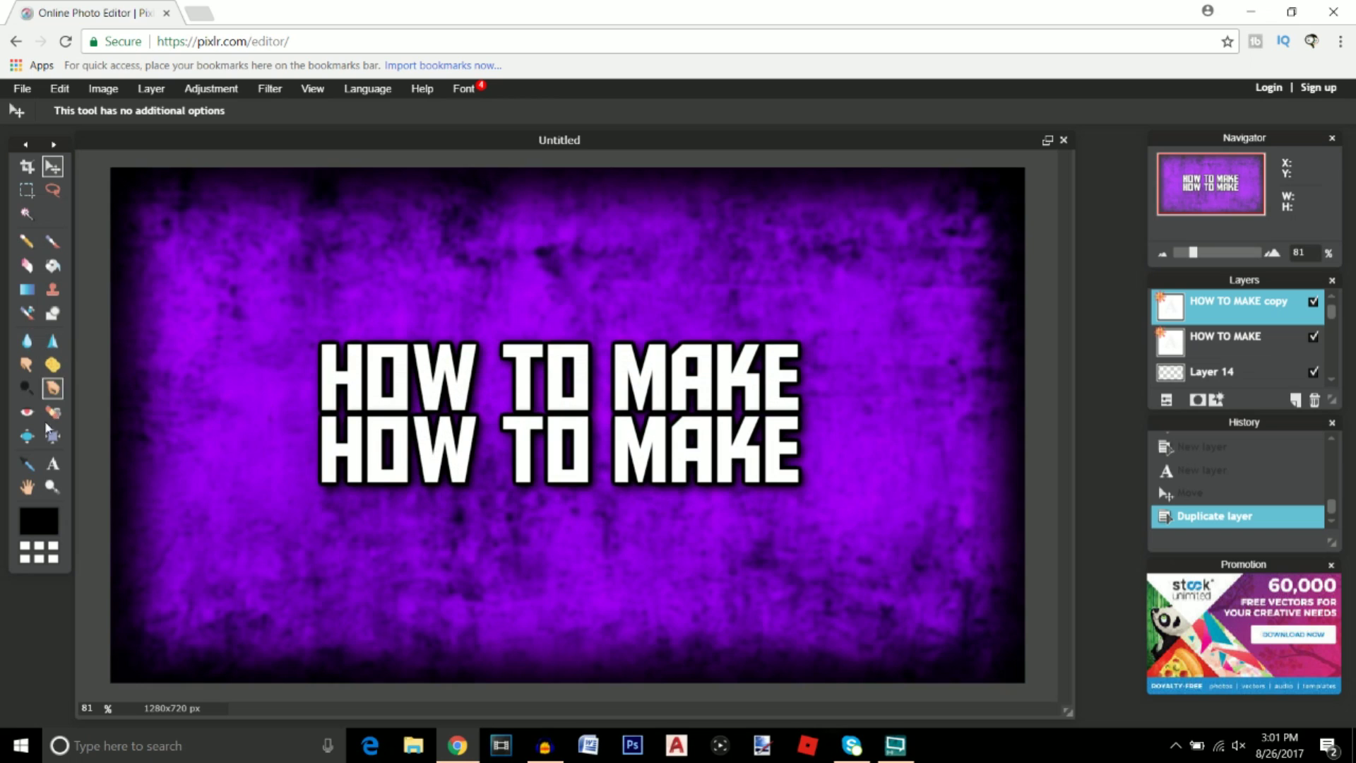
# - Change the copy's text to THUMBNAILS and centre it under HOW TO MAKE
pyautogui.click(57, 467)
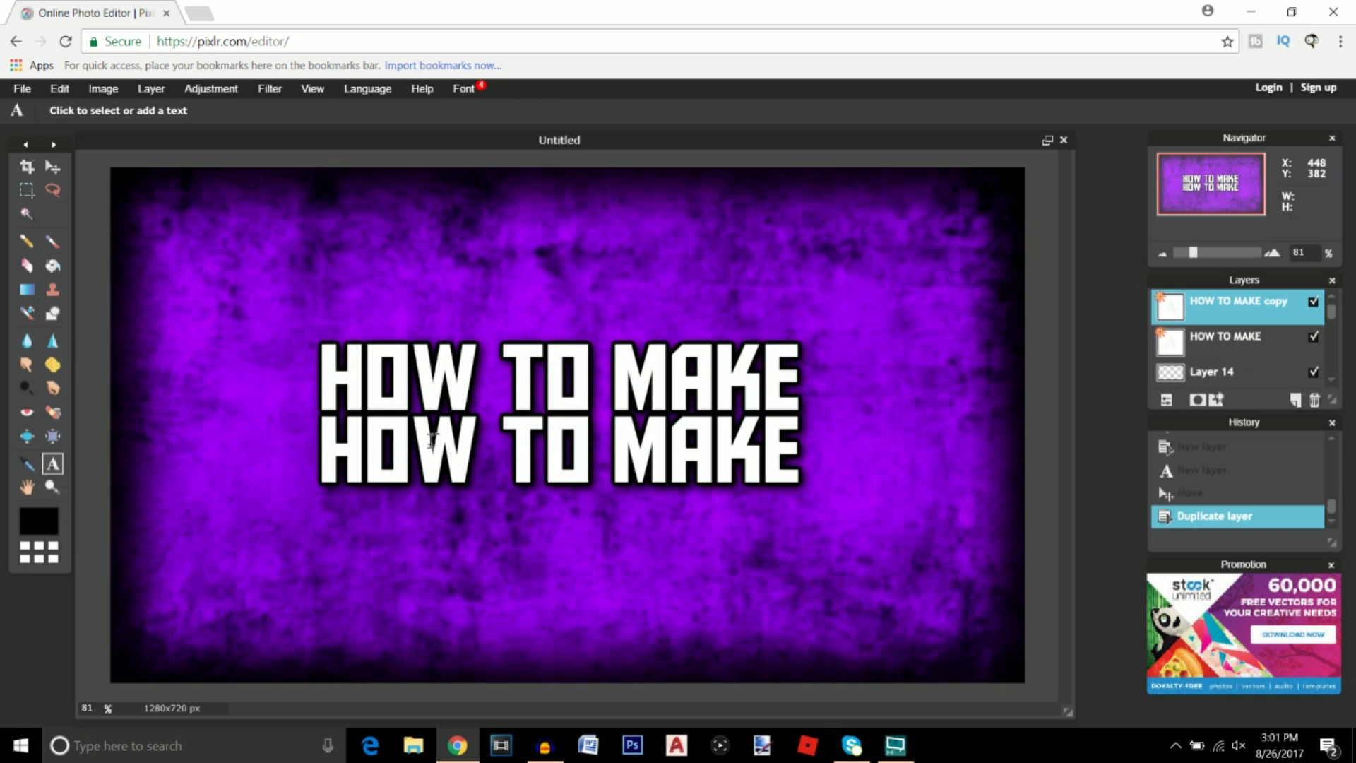
pyautogui.click(424, 443)
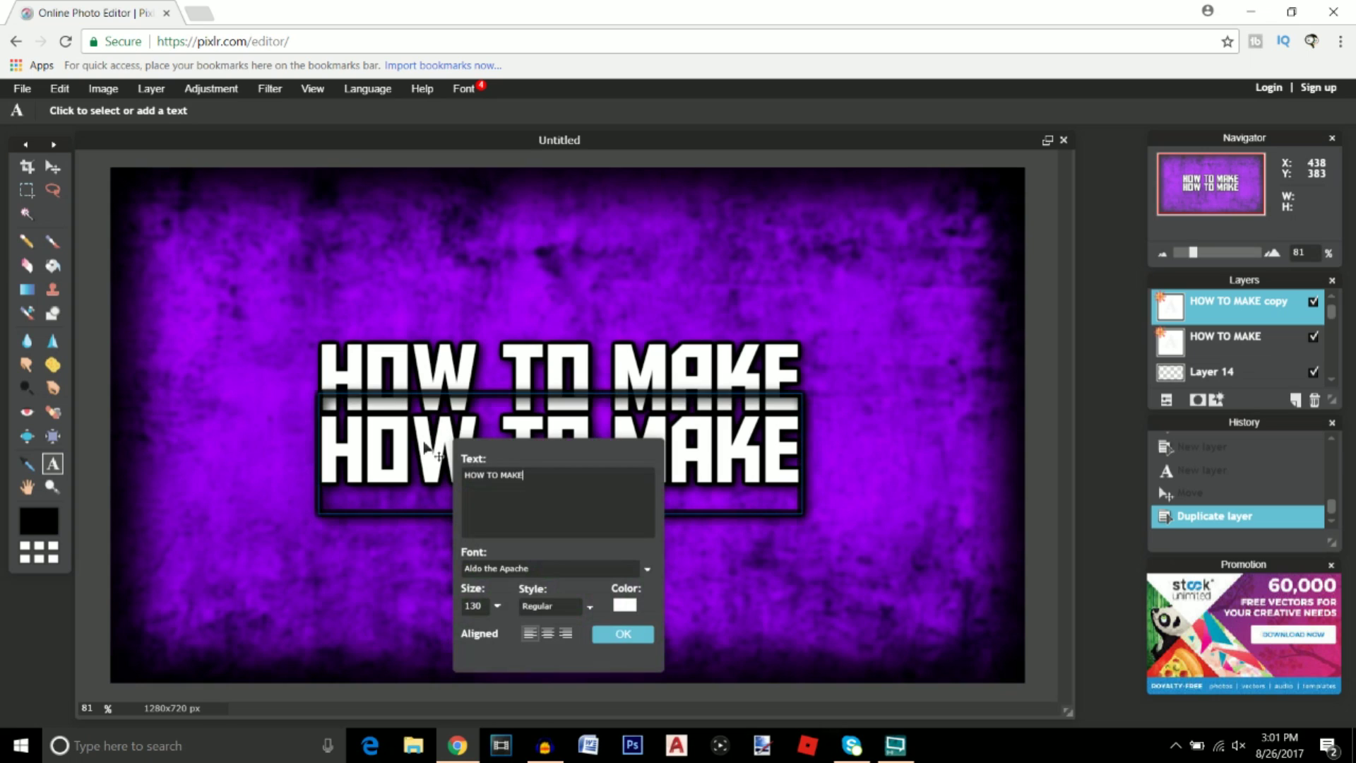
pyautogui.press('BackSpace')
pyautogui.press('BackSpace')
pyautogui.press('BackSpace')
pyautogui.press('BackSpace')
pyautogui.press('BackSpace')
pyautogui.press('BackSpace')
pyautogui.press('BackSpace')
pyautogui.press('BackSpace')
pyautogui.press('BackSpace')
pyautogui.press('BackSpace')
pyautogui.press('BackSpace')
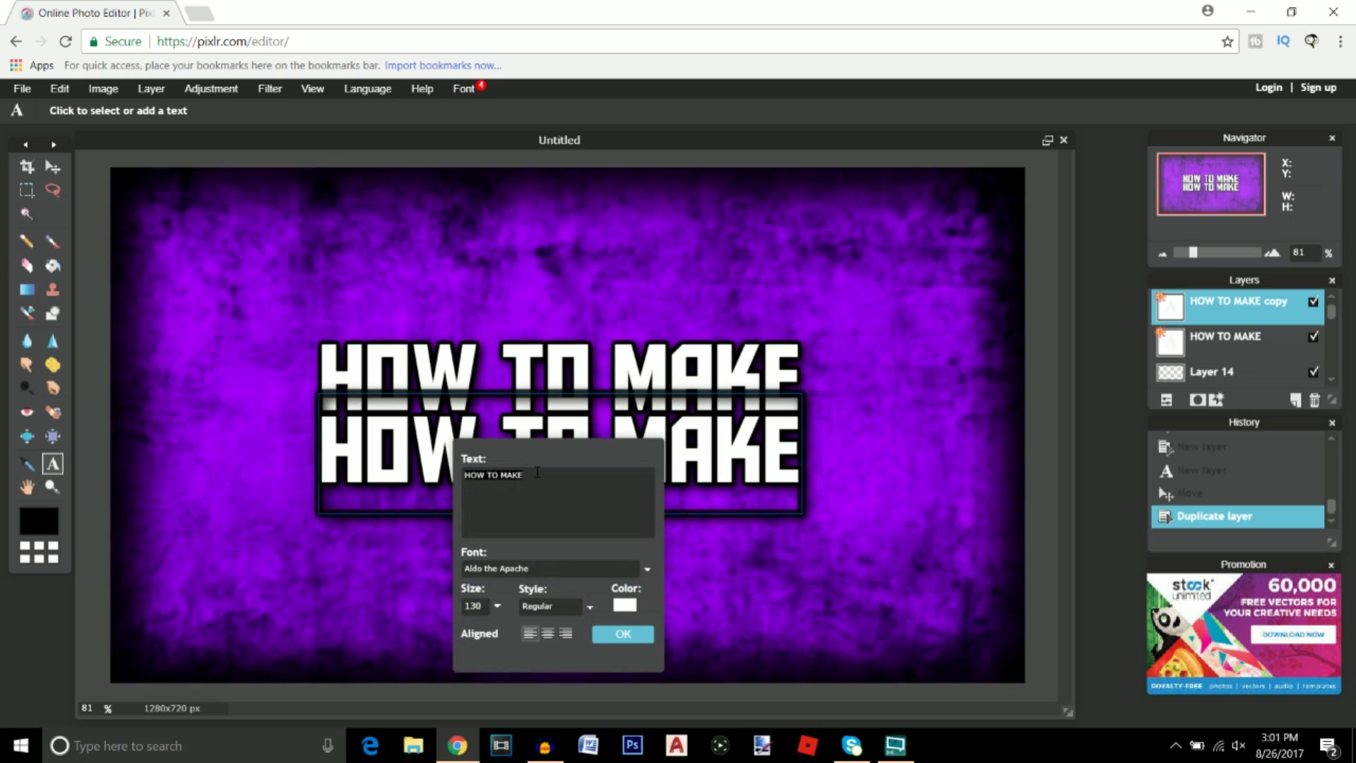
pyautogui.write('THUMB')
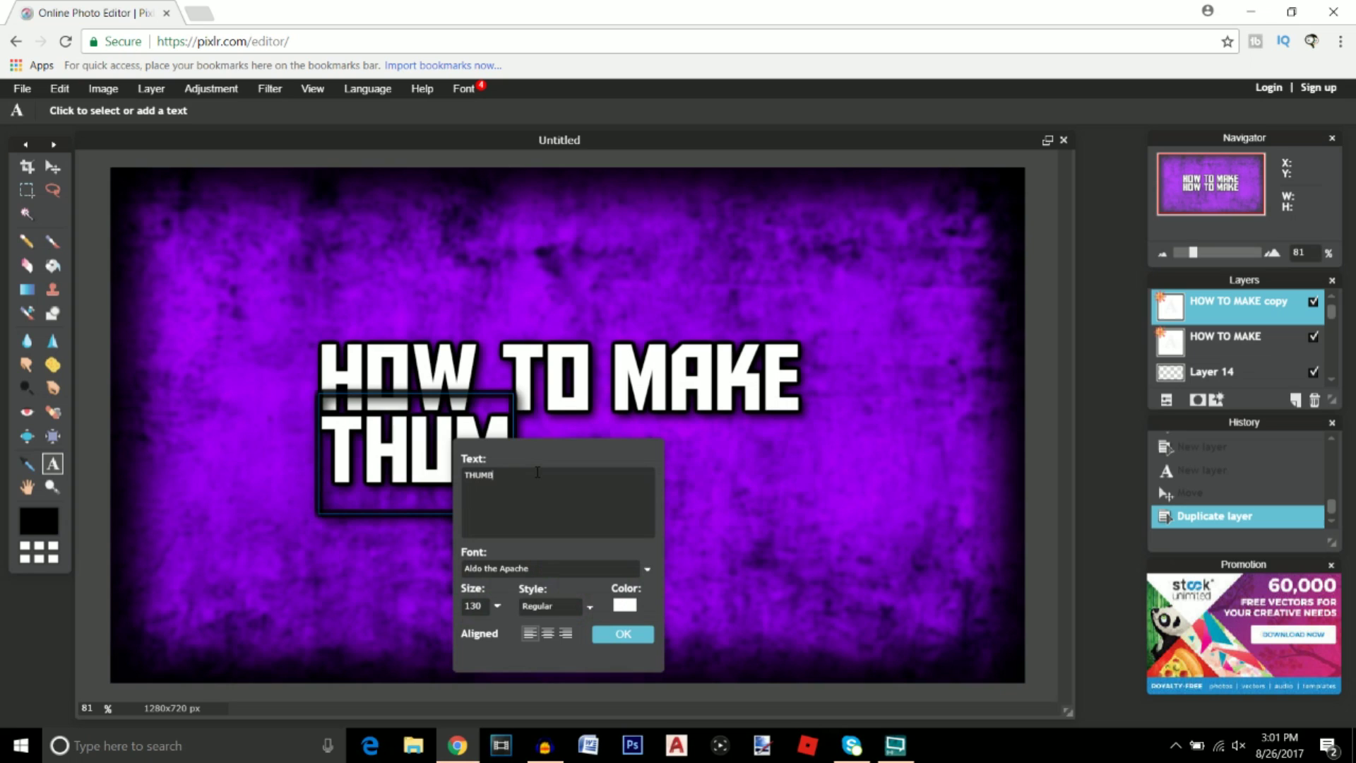
pyautogui.write('NAILS')
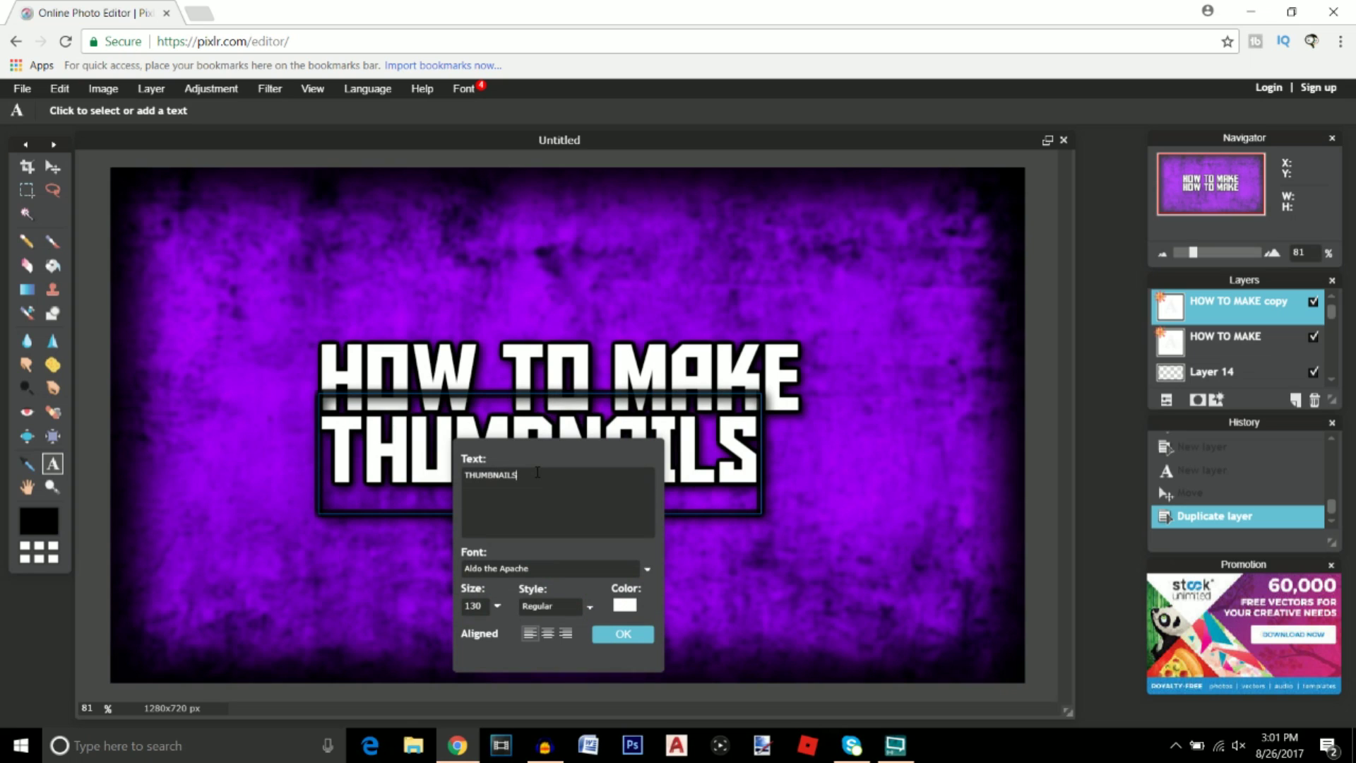
pyautogui.click(623, 634)
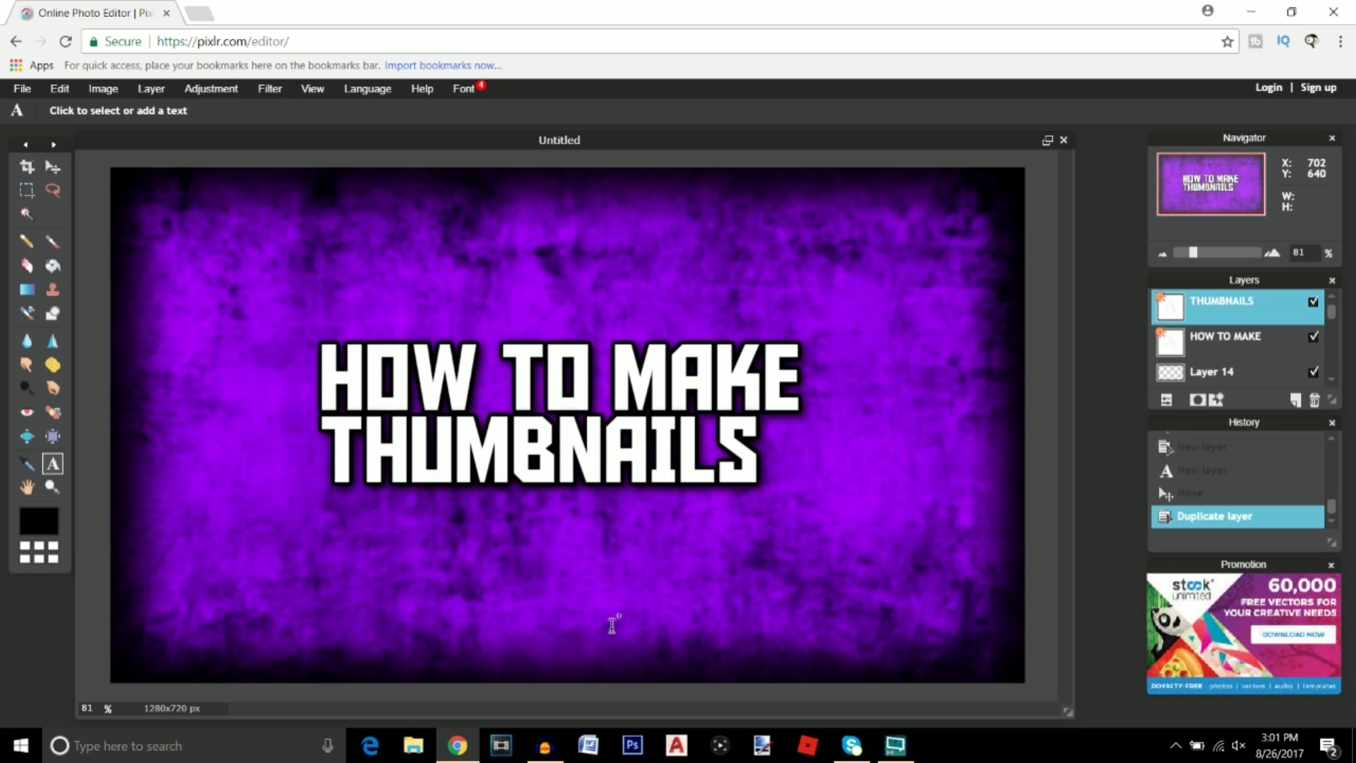
pyautogui.click(52, 167)
pyautogui.moveTo(503, 457); pyautogui.dragTo(524, 460)
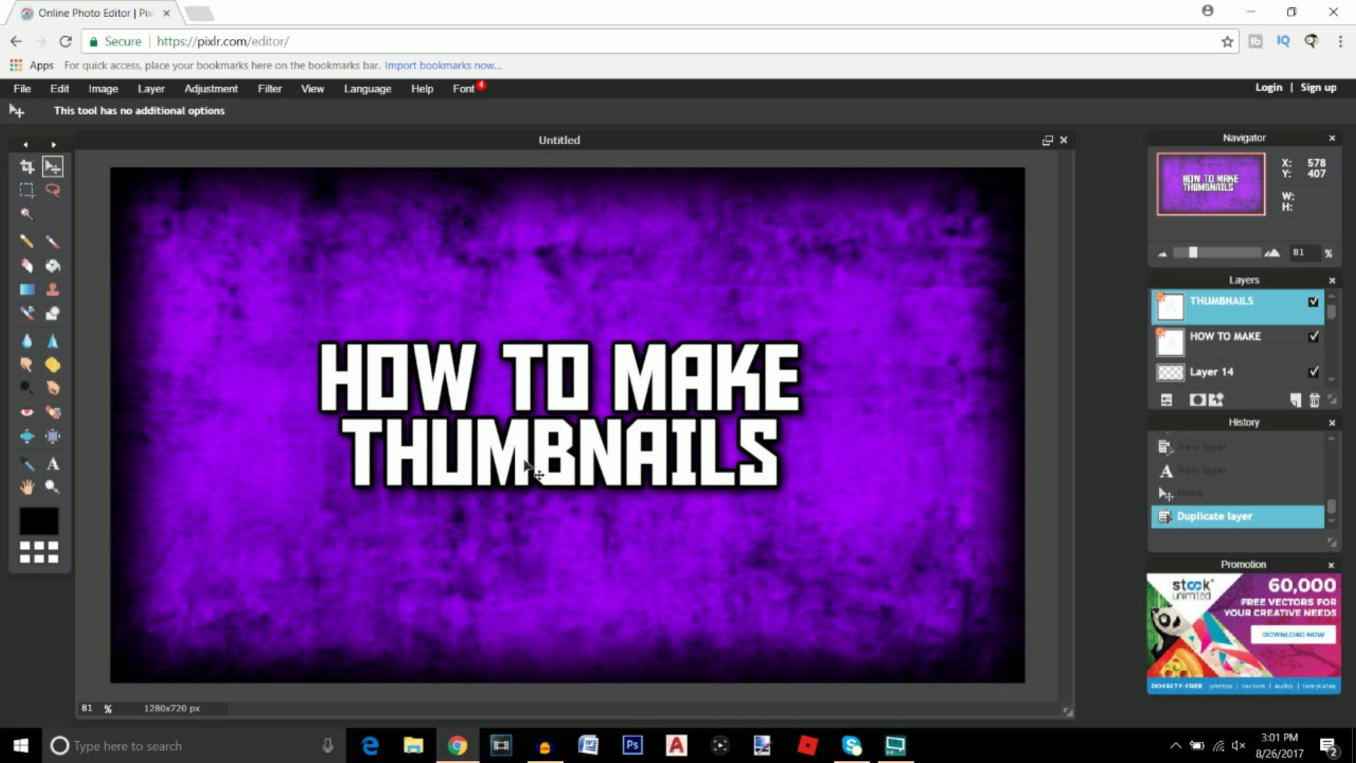
# - Duplicate the THUMBNAILS layer and move the copy below the original line
pyautogui.press('t')
pyautogui.rightClick(1258, 304)
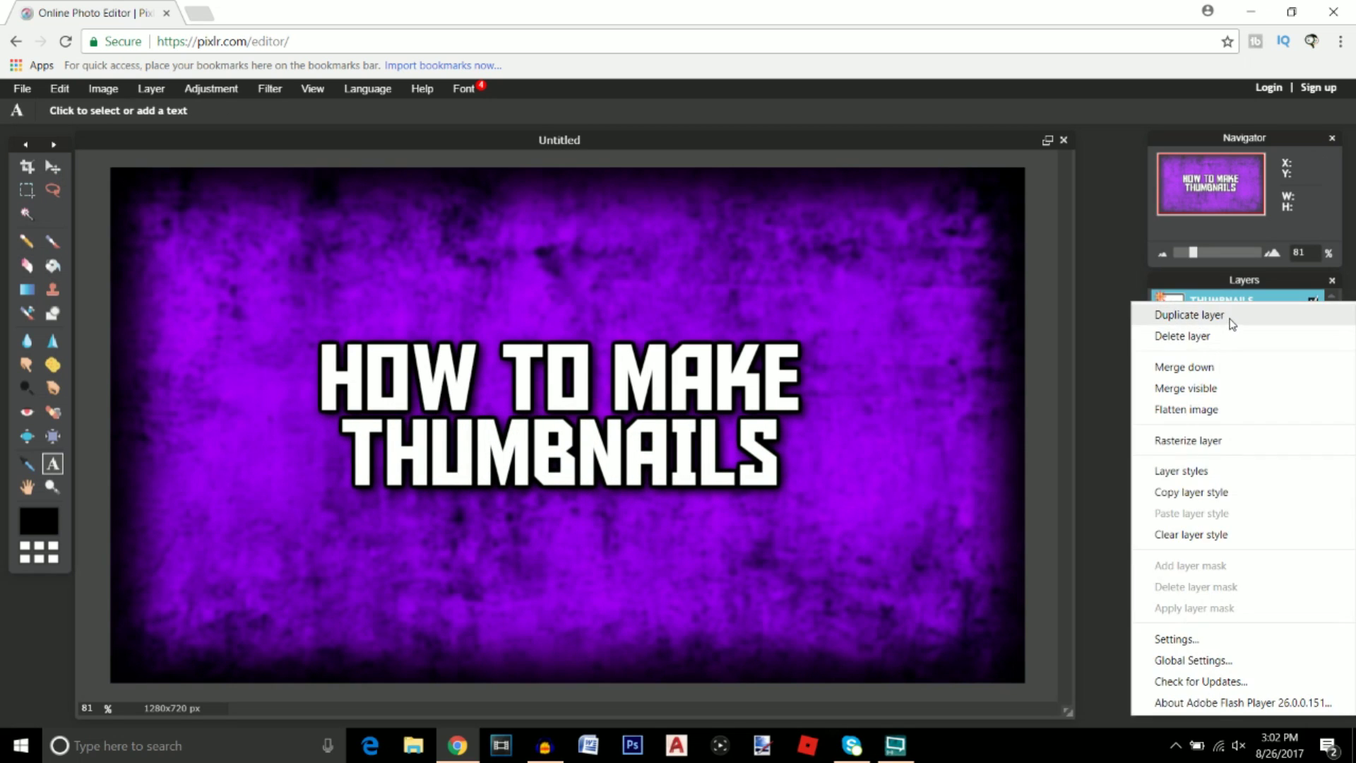
pyautogui.click(1232, 321)
pyautogui.click(51, 170)
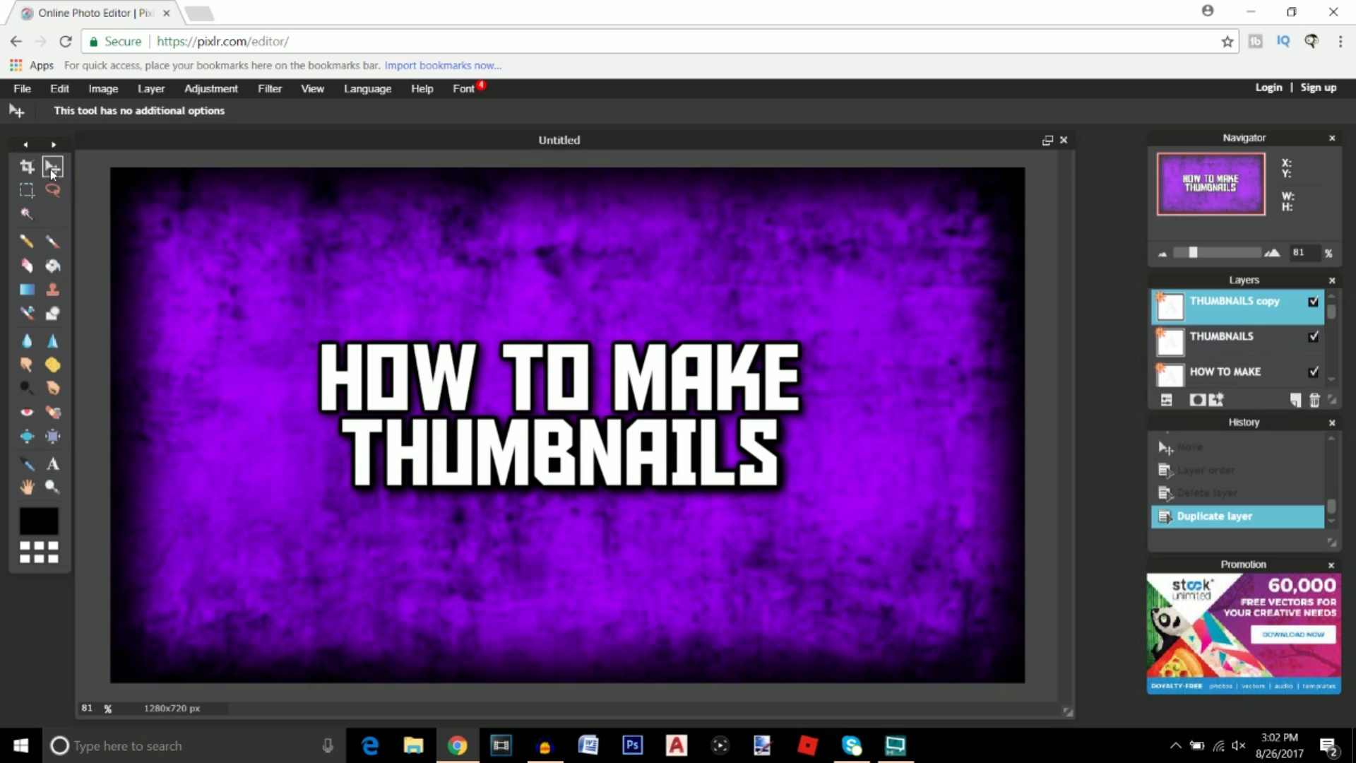
pyautogui.moveTo(545, 466); pyautogui.dragTo(548, 540)
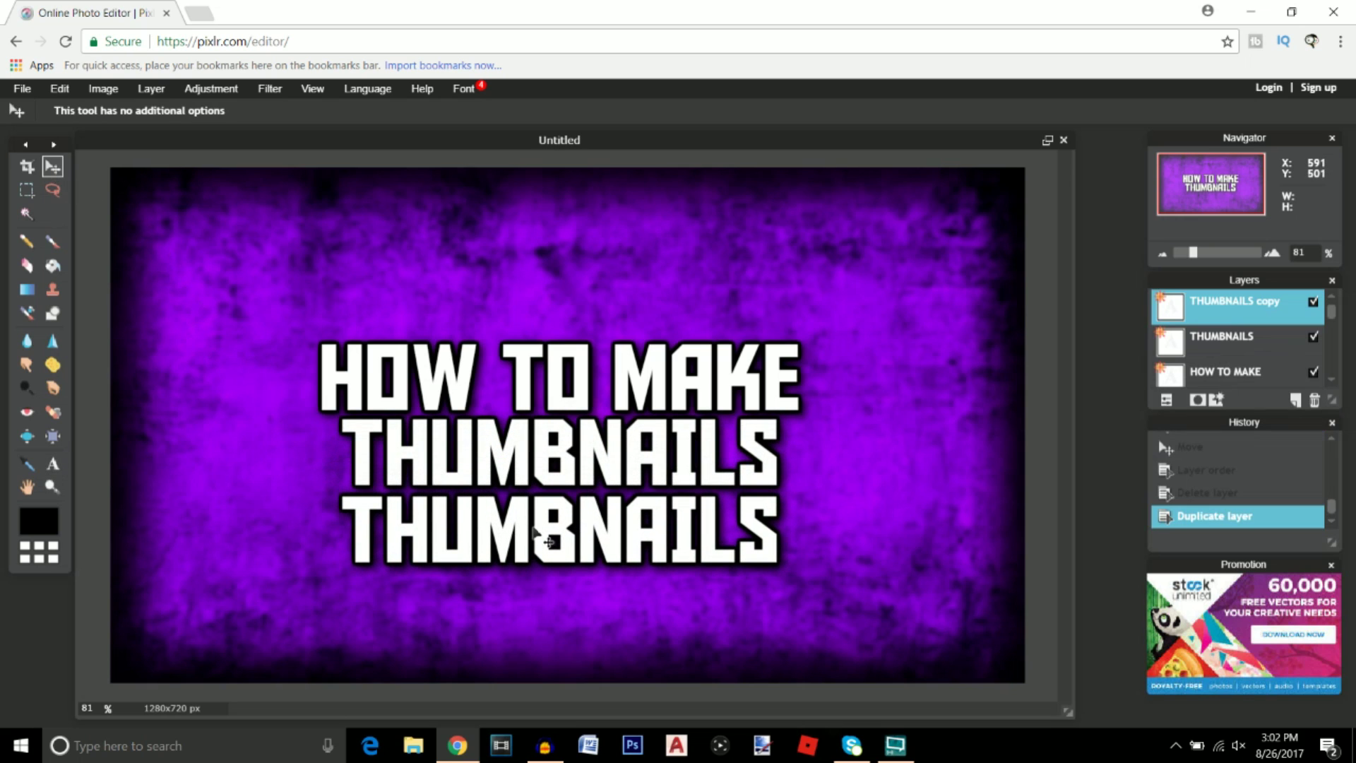
# - Replace the lower copy's wording with FOR FREE!
pyautogui.click(53, 465)
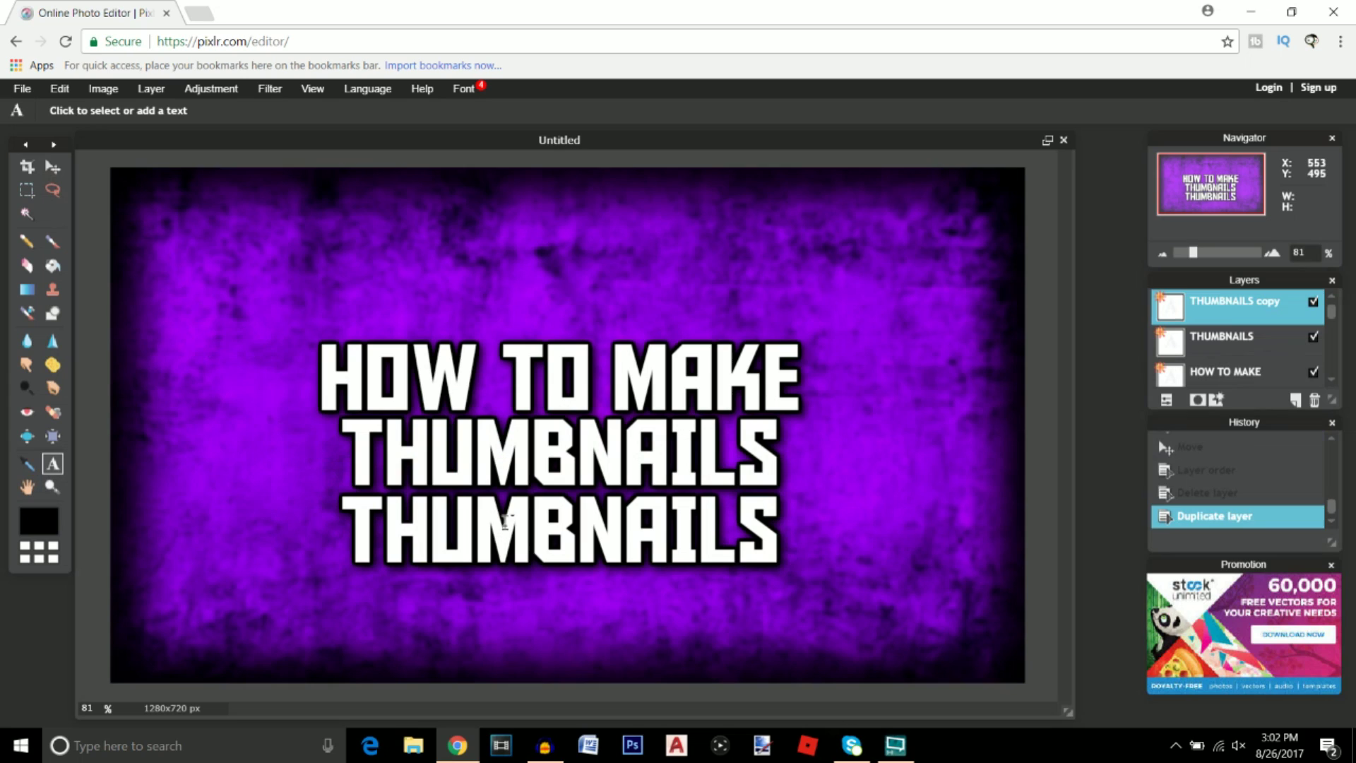
pyautogui.click(500, 526)
pyautogui.moveTo(518, 474); pyautogui.dragTo(464, 475)
pyautogui.write('FOR FREE!')
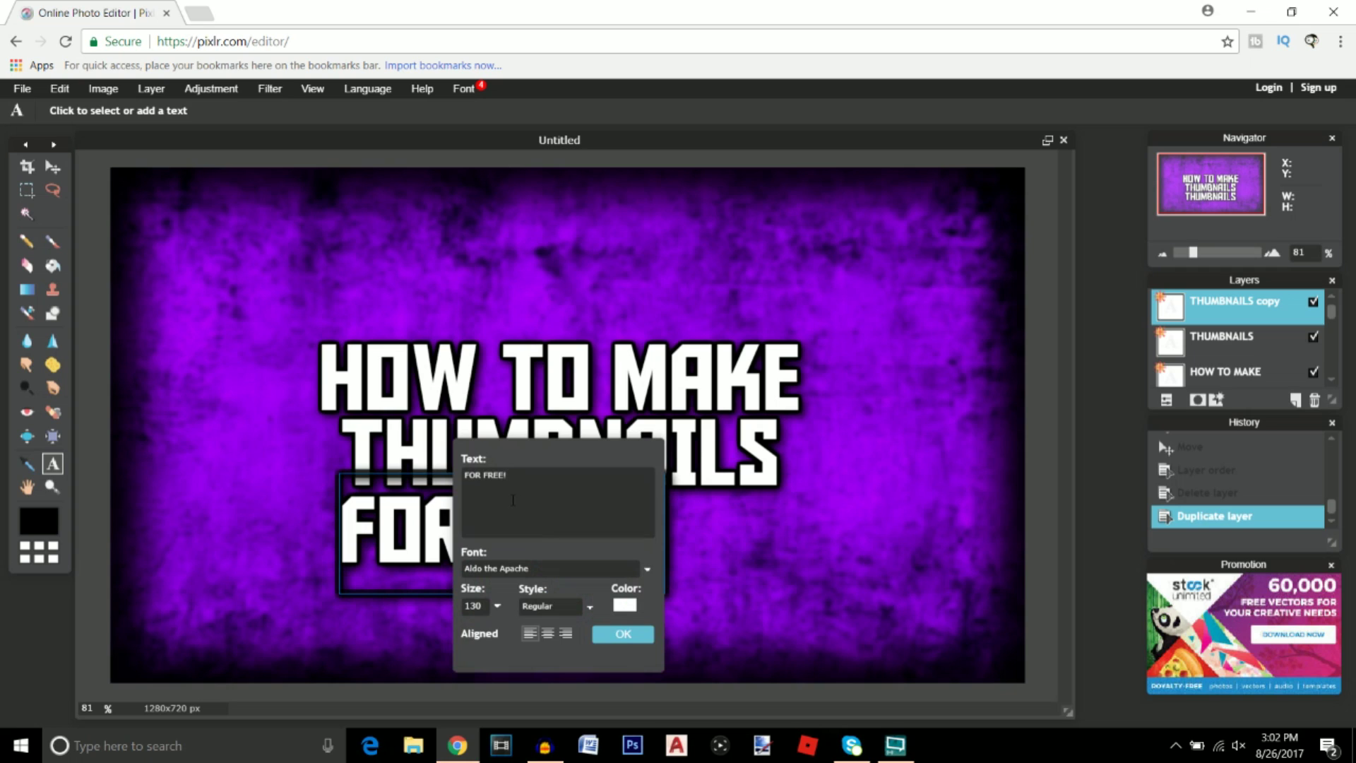
pyautogui.click(515, 572)
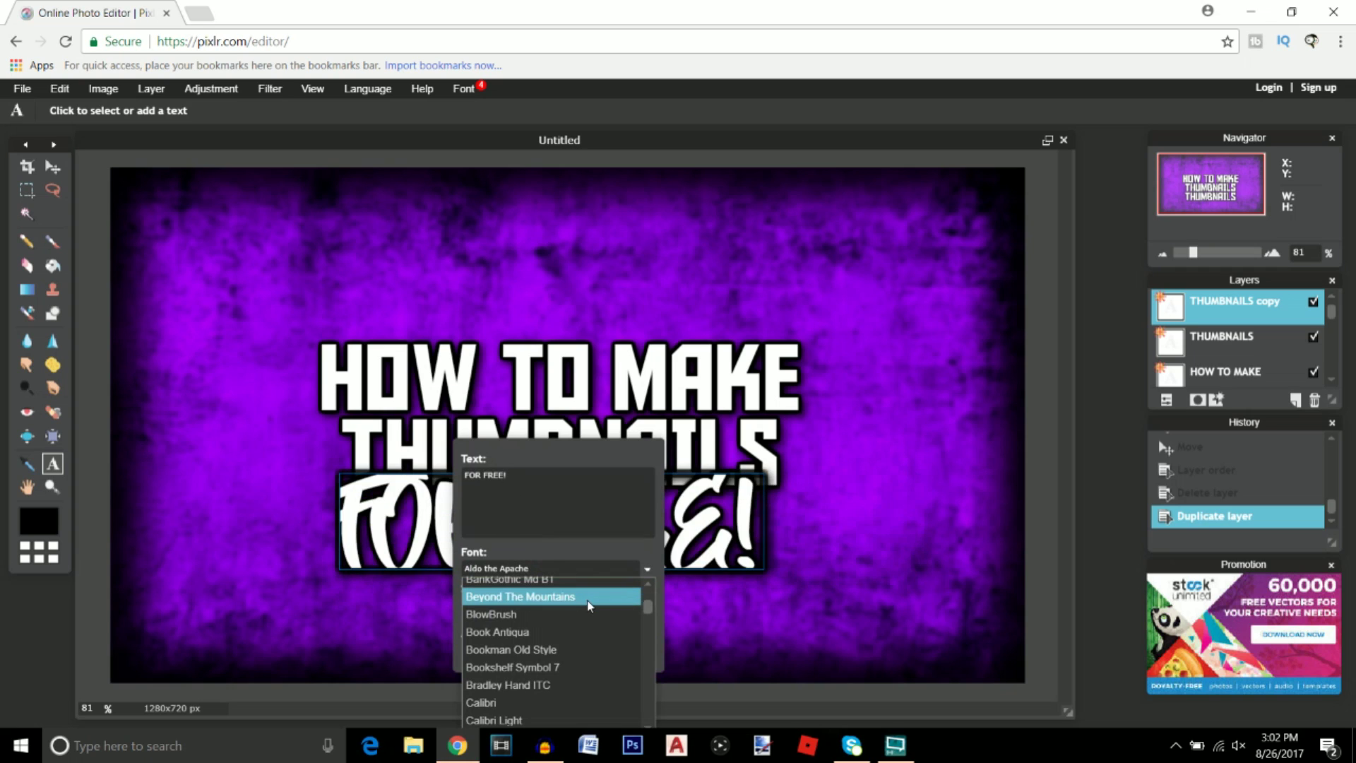
# - Apply the BlowBrush font to FOR FREE! and tune its colour toward a saturated pink-purple
pyautogui.click(499, 616)
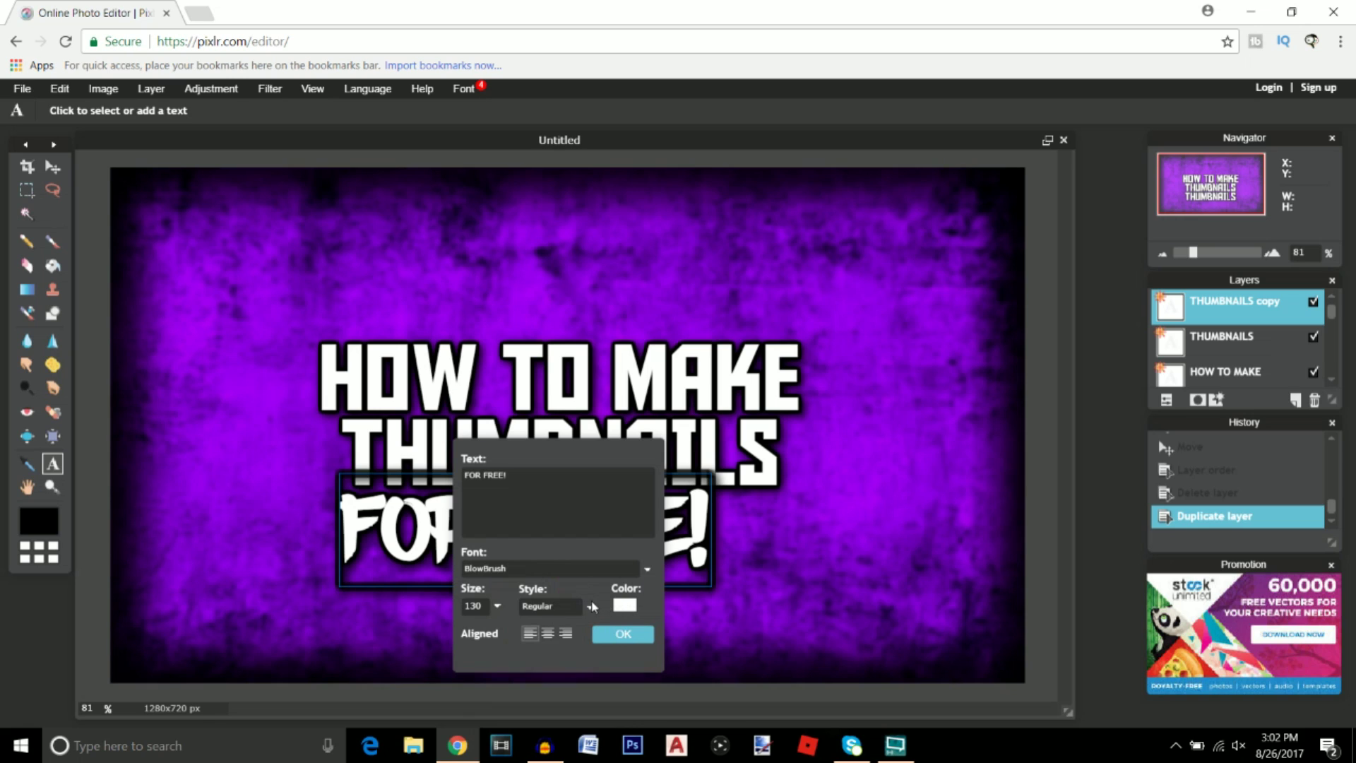
pyautogui.click(625, 606)
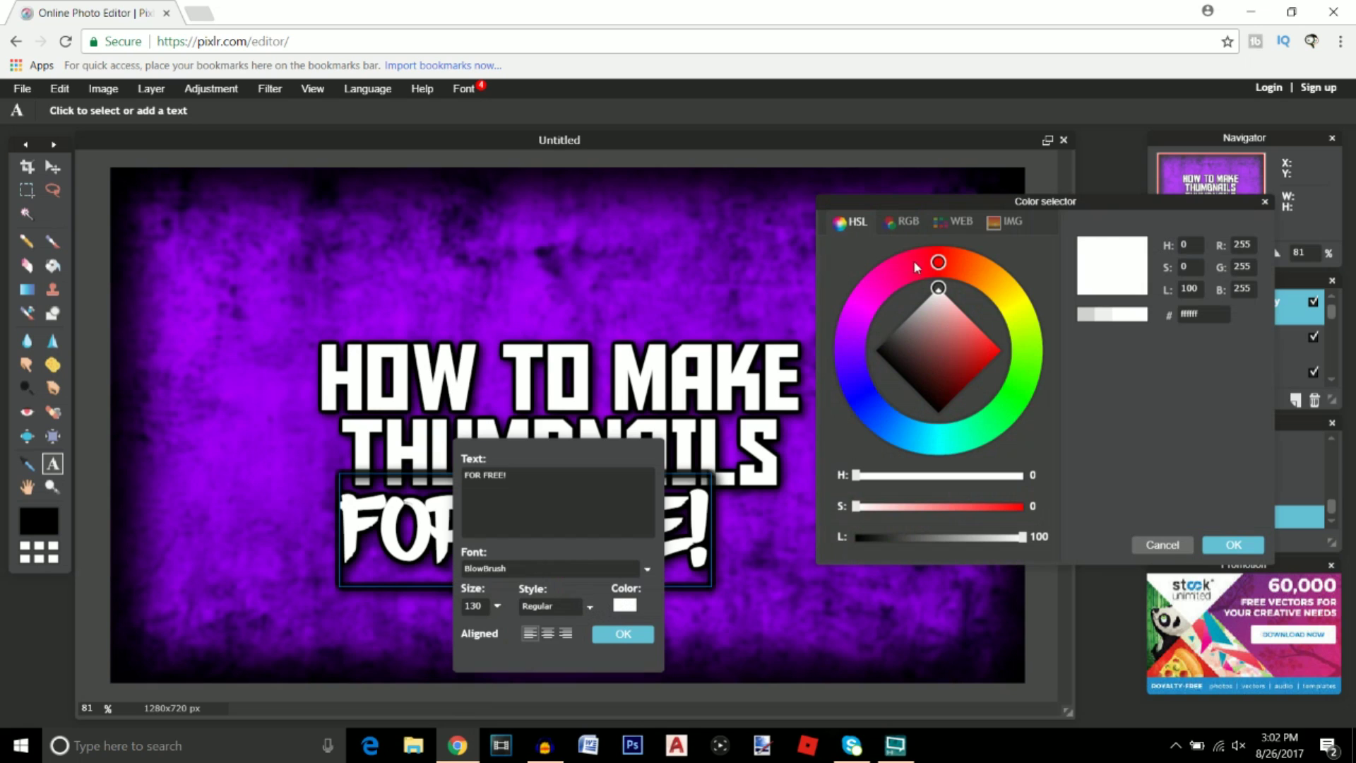
pyautogui.moveTo(939, 263)
pyautogui.mouseDown()
pyautogui.moveTo(874, 300)
pyautogui.moveTo(860, 369)
pyautogui.moveTo(880, 413)
pyautogui.moveTo(956, 425)
pyautogui.moveTo(1017, 381)
pyautogui.moveTo(953, 278)
pyautogui.moveTo(883, 294)
pyautogui.moveTo(867, 326)
pyautogui.mouseUp()
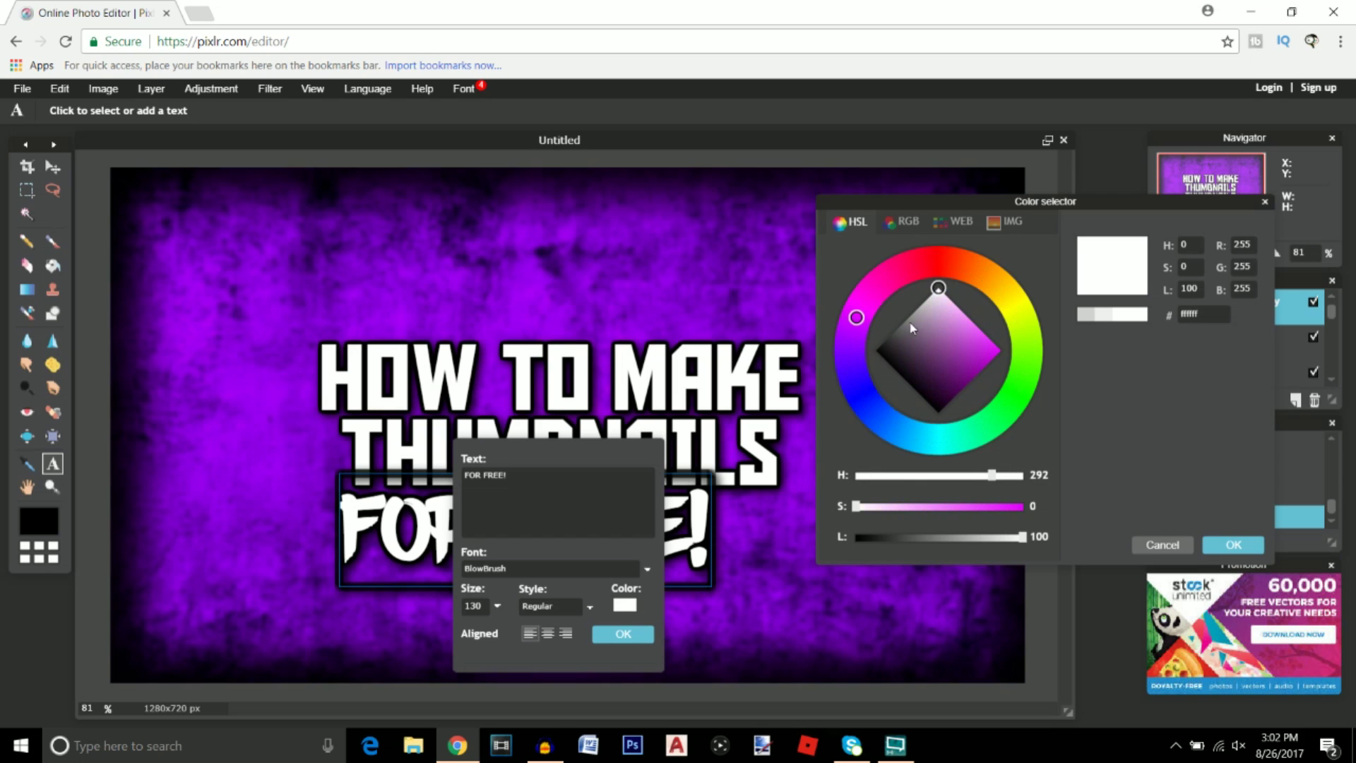
pyautogui.click(852, 329)
pyautogui.moveTo(940, 292)
pyautogui.mouseDown()
pyautogui.moveTo(956, 344)
pyautogui.moveTo(1020, 358)
pyautogui.mouseUp()
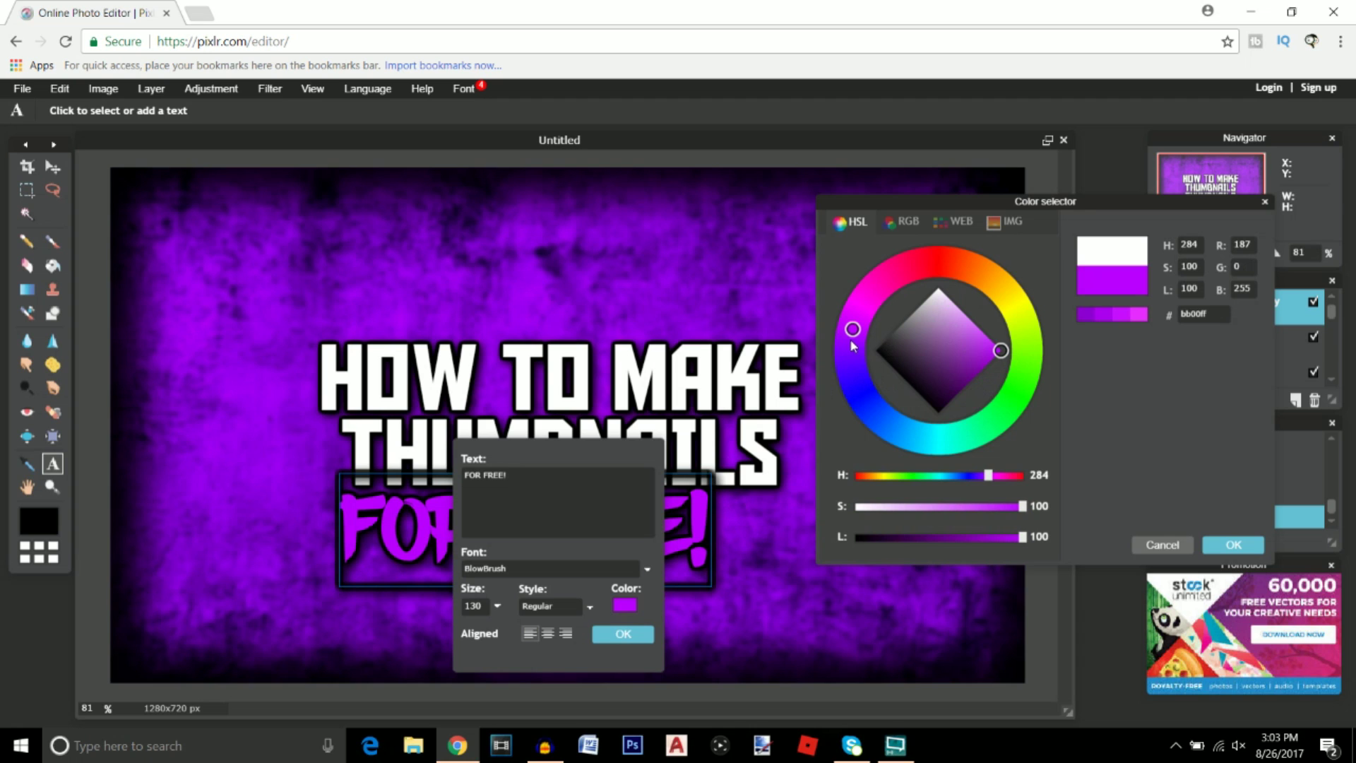
pyautogui.moveTo(858, 352)
pyautogui.mouseDown()
pyautogui.moveTo(886, 418)
pyautogui.moveTo(936, 439)
pyautogui.moveTo(1027, 379)
pyautogui.moveTo(1017, 304)
pyautogui.moveTo(939, 260)
pyautogui.moveTo(857, 306)
pyautogui.mouseUp()
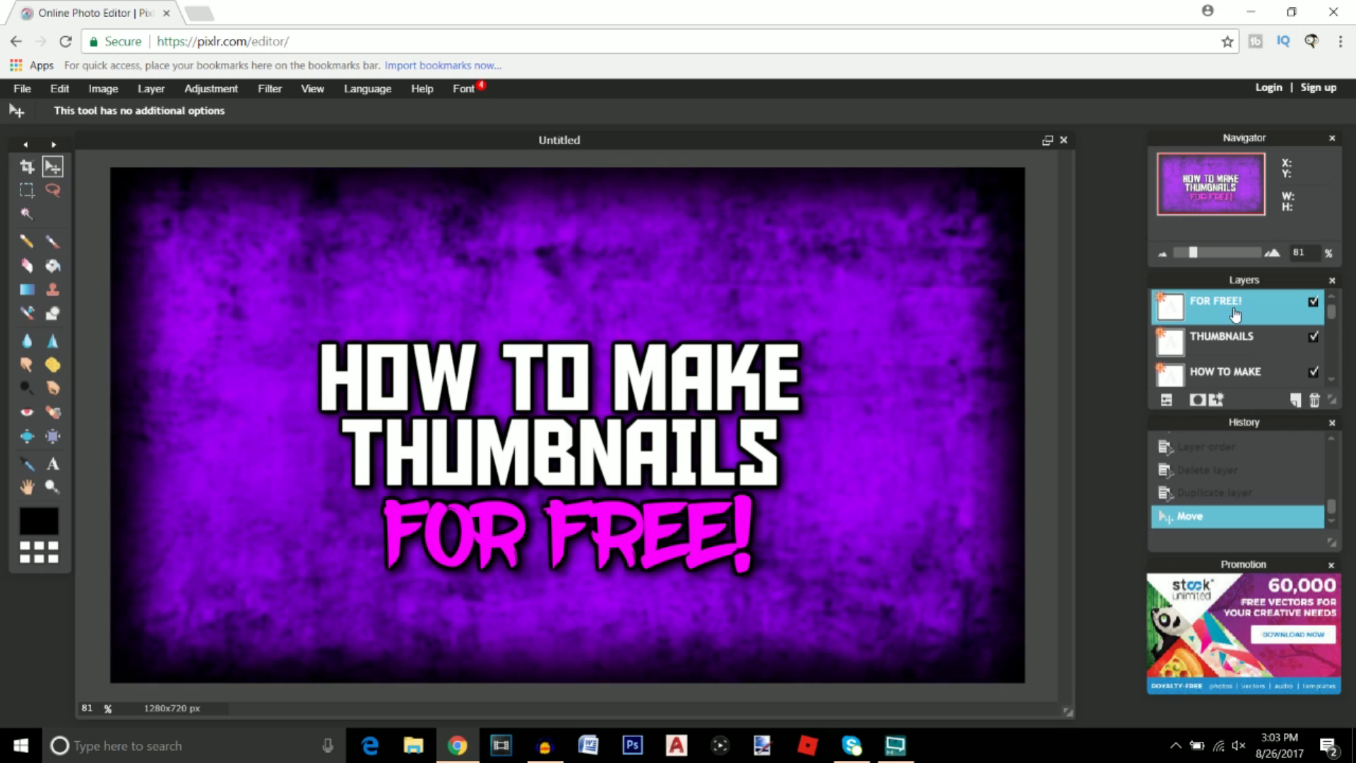
# - Rasterize the HOW TO MAKE text layer
pyautogui.click(1249, 373)
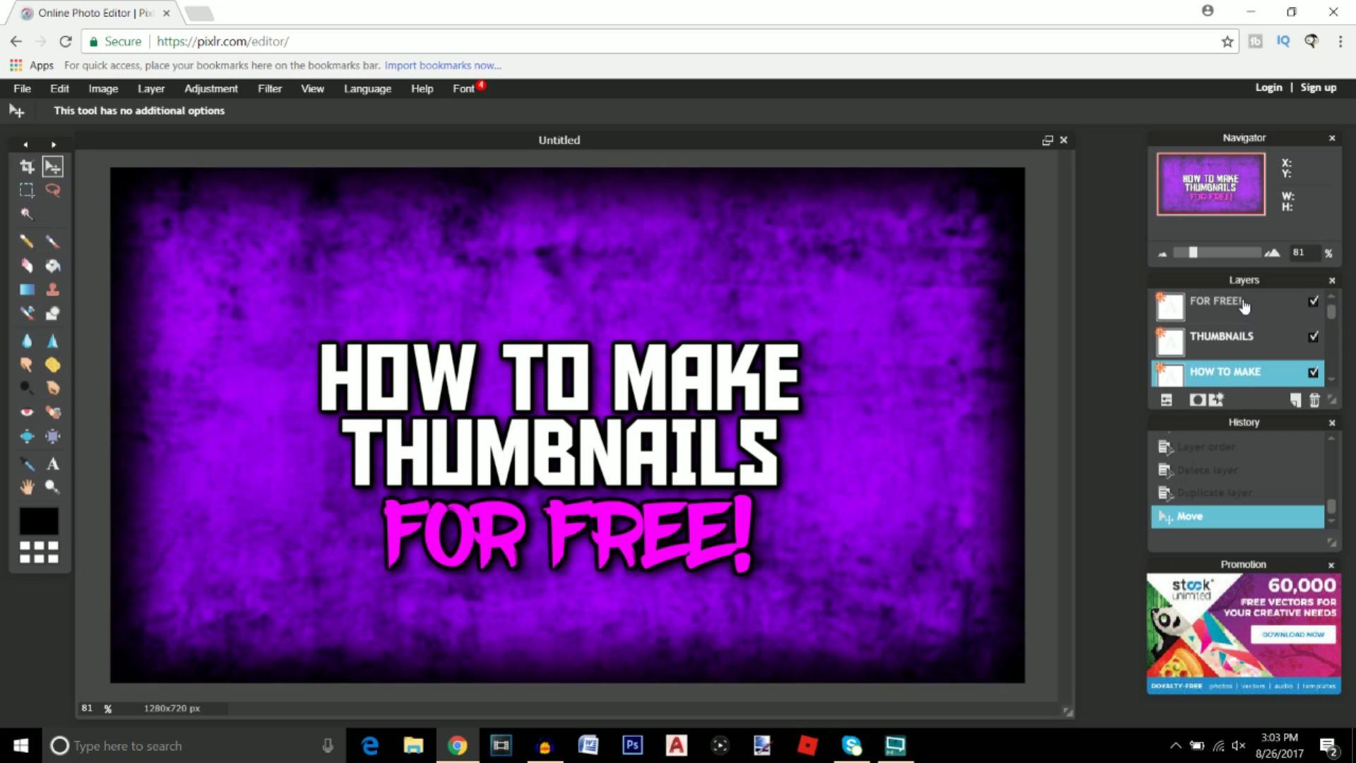
pyautogui.rightClick(1237, 384)
pyautogui.click(1114, 456)
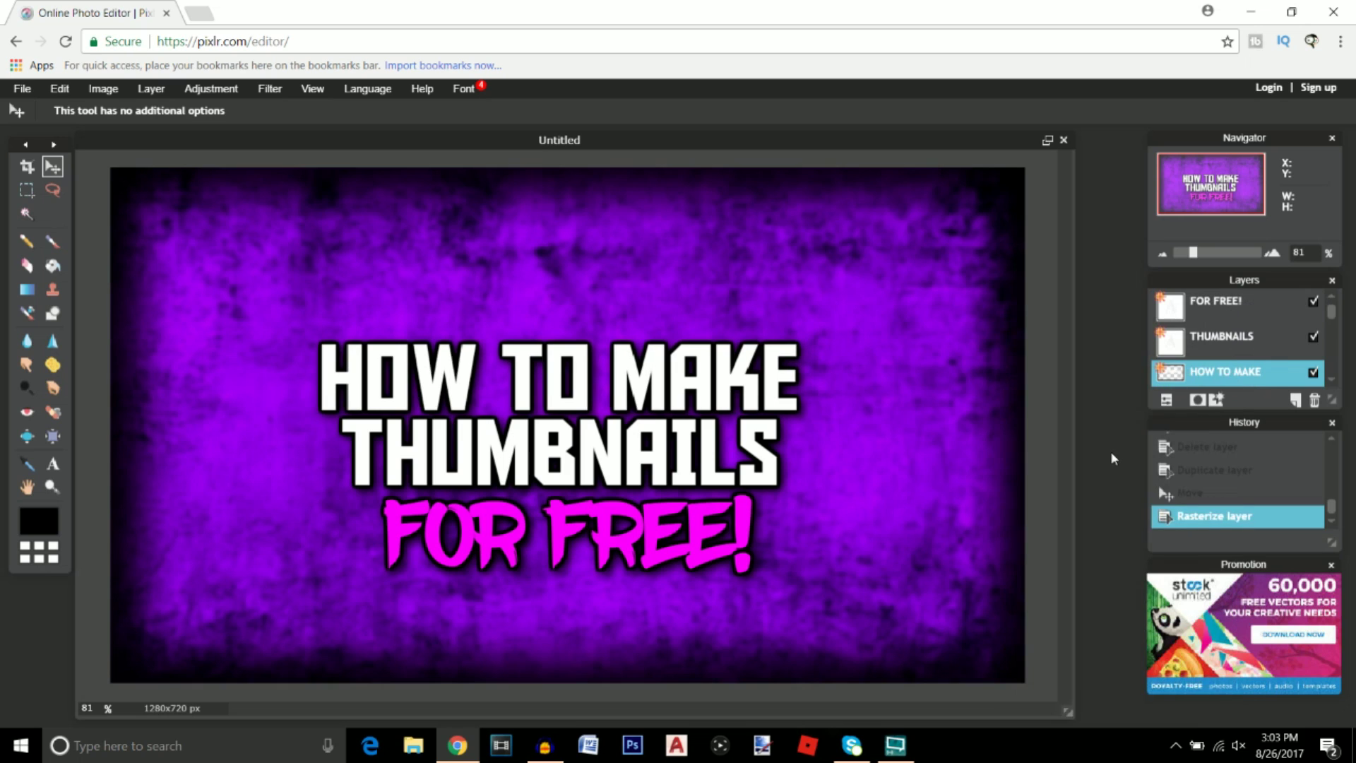
# - Scale HOW TO MAKE much larger with Free transform and move it higher
pyautogui.click(51, 90)
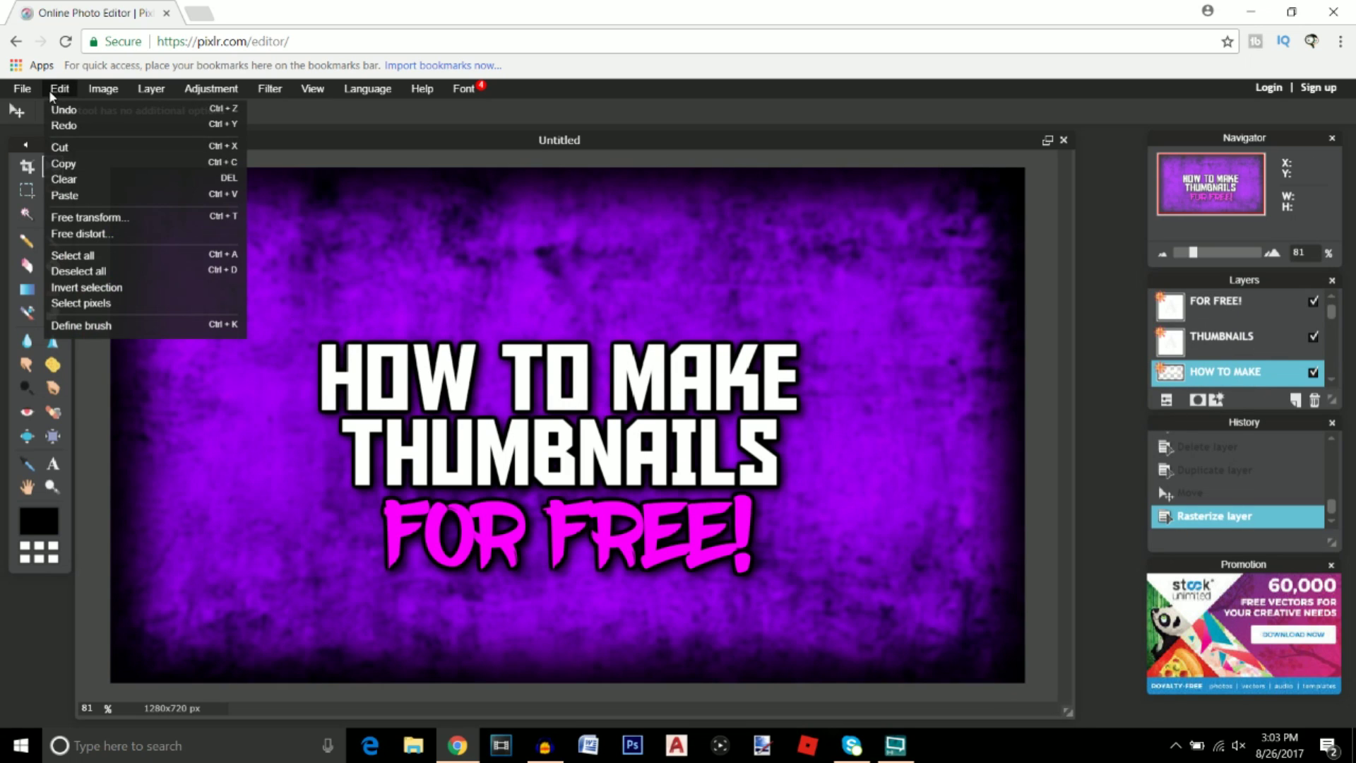
pyautogui.click(73, 221)
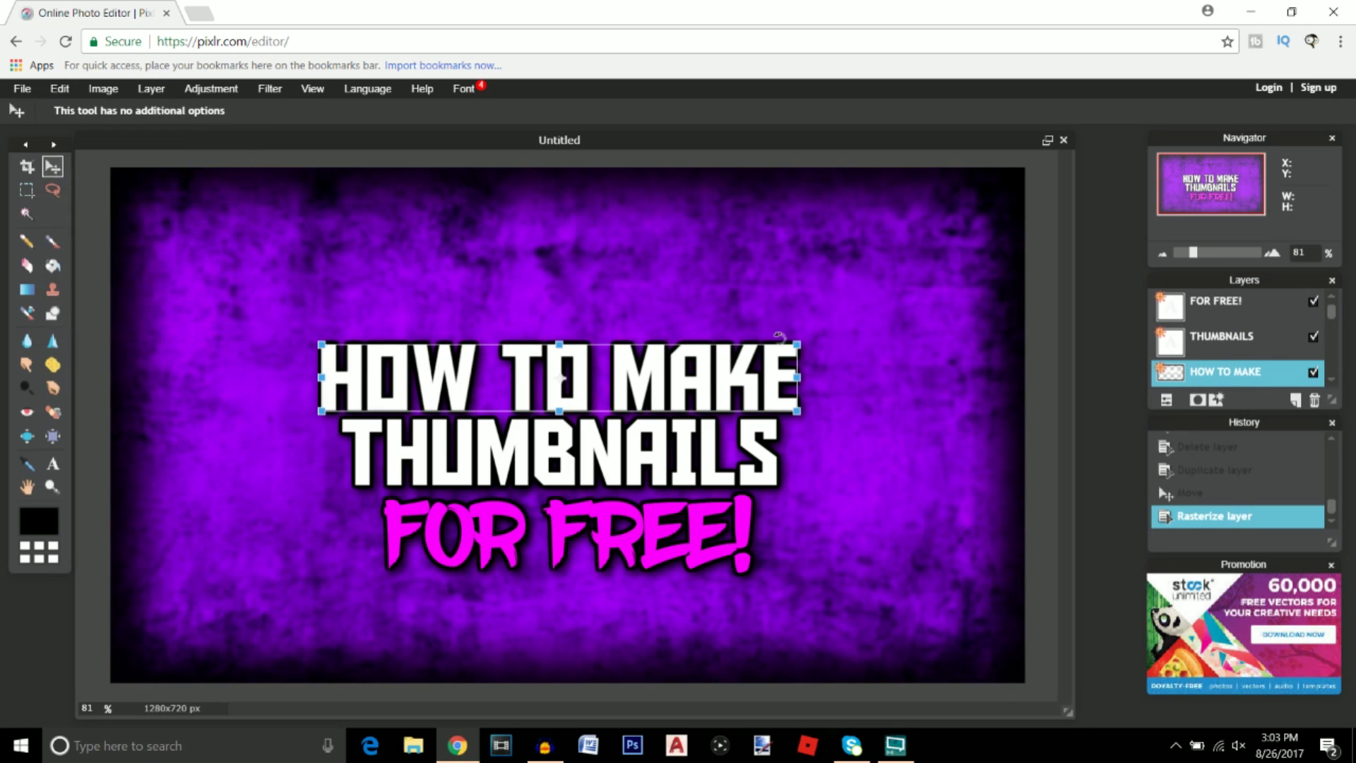
pyautogui.moveTo(797, 342); pyautogui.dragTo(880, 324)
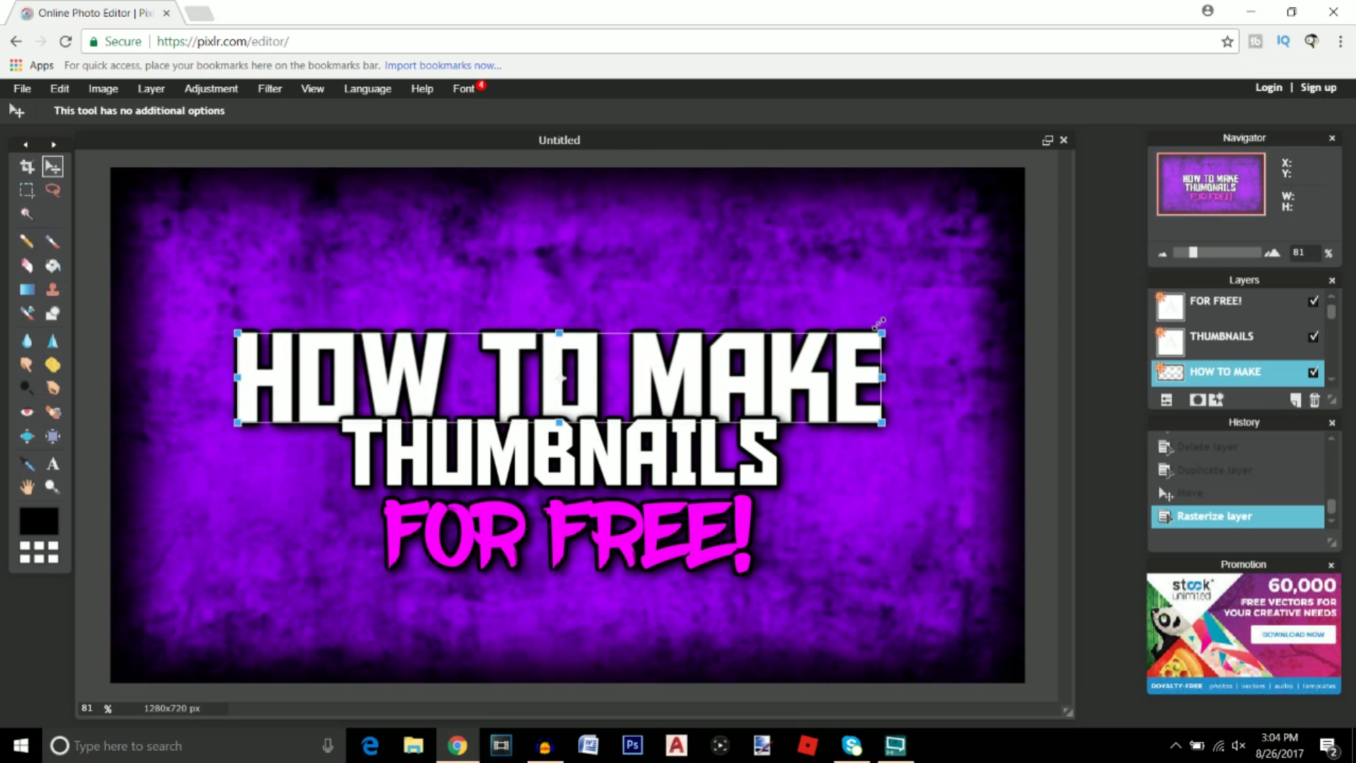
pyautogui.click(60, 168)
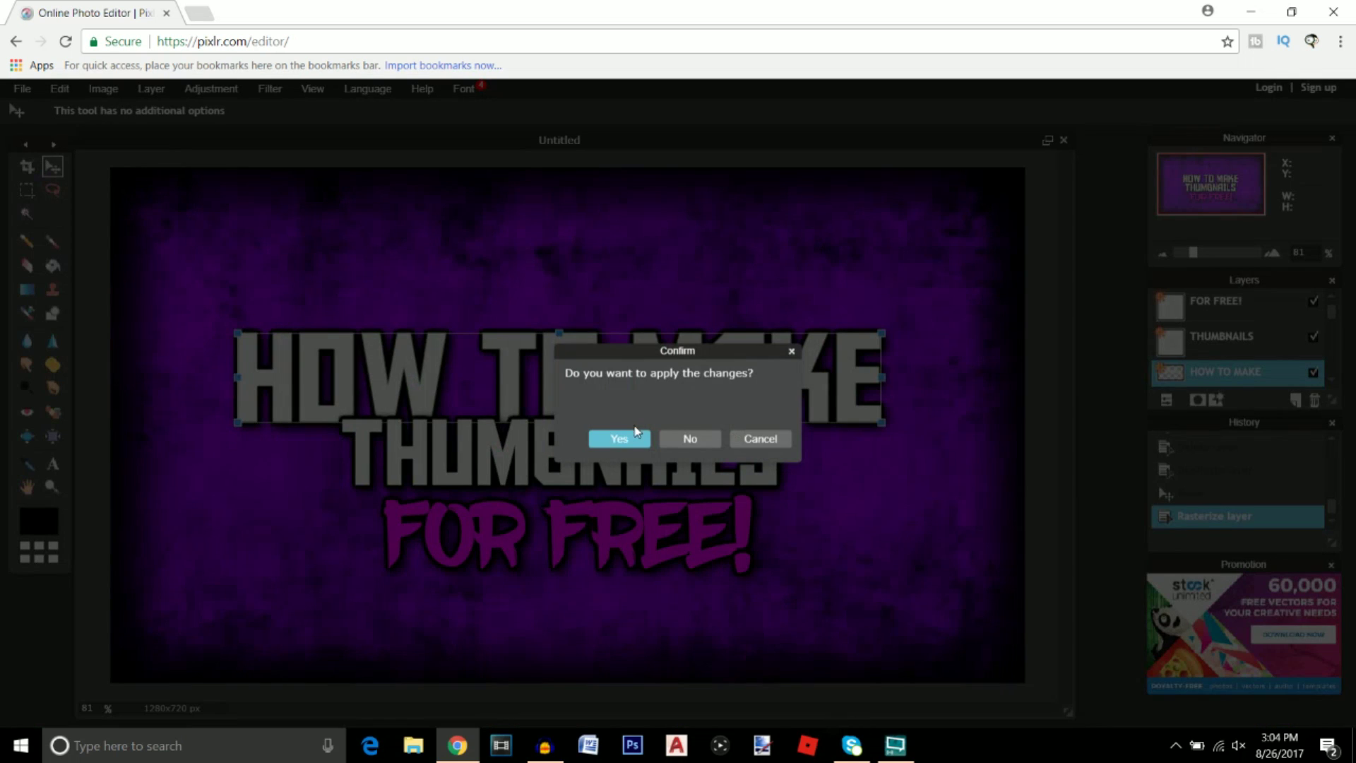
pyautogui.click(622, 442)
pyautogui.moveTo(565, 367); pyautogui.dragTo(552, 289)
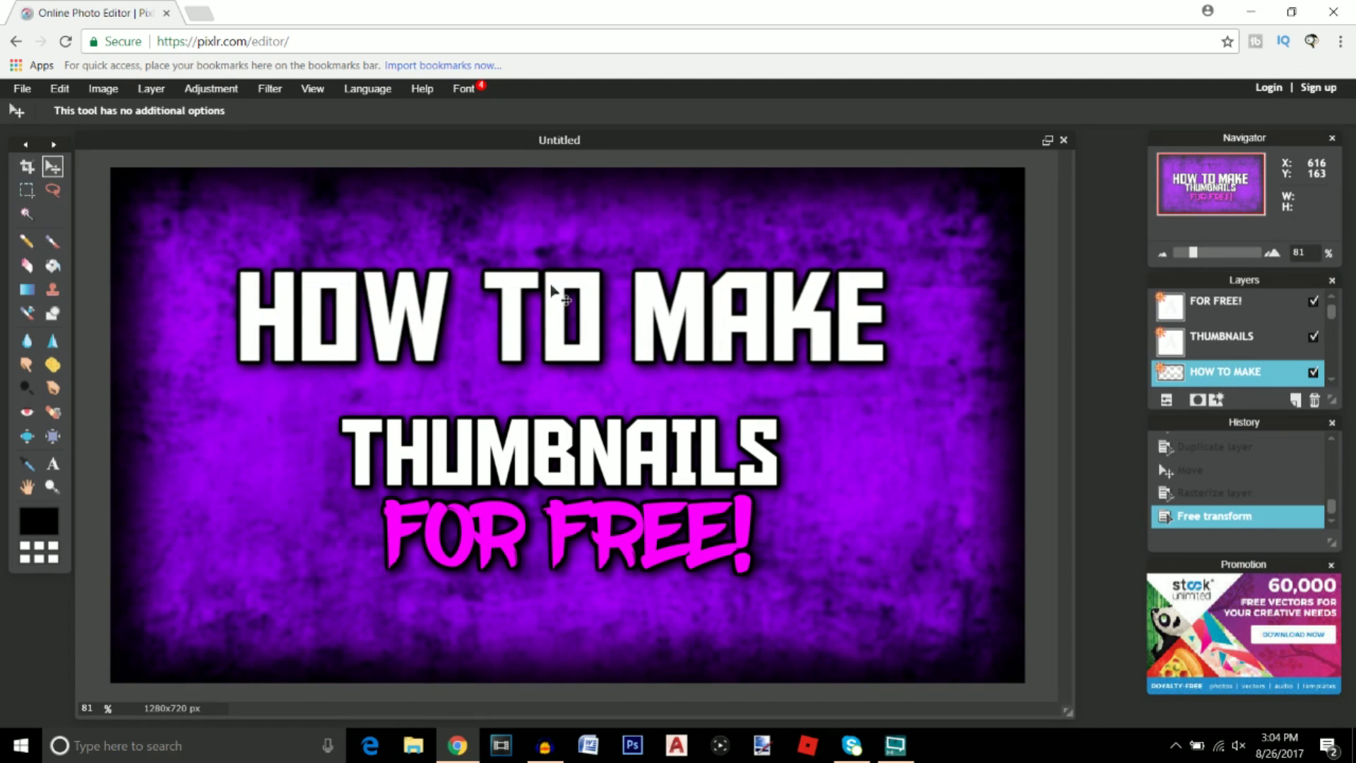
# - Rasterize THUMBNAILS, stretch it wider with Free transform, and move it up toward HOW TO MAKE
pyautogui.click(1221, 337)
pyautogui.rightClick(1222, 339)
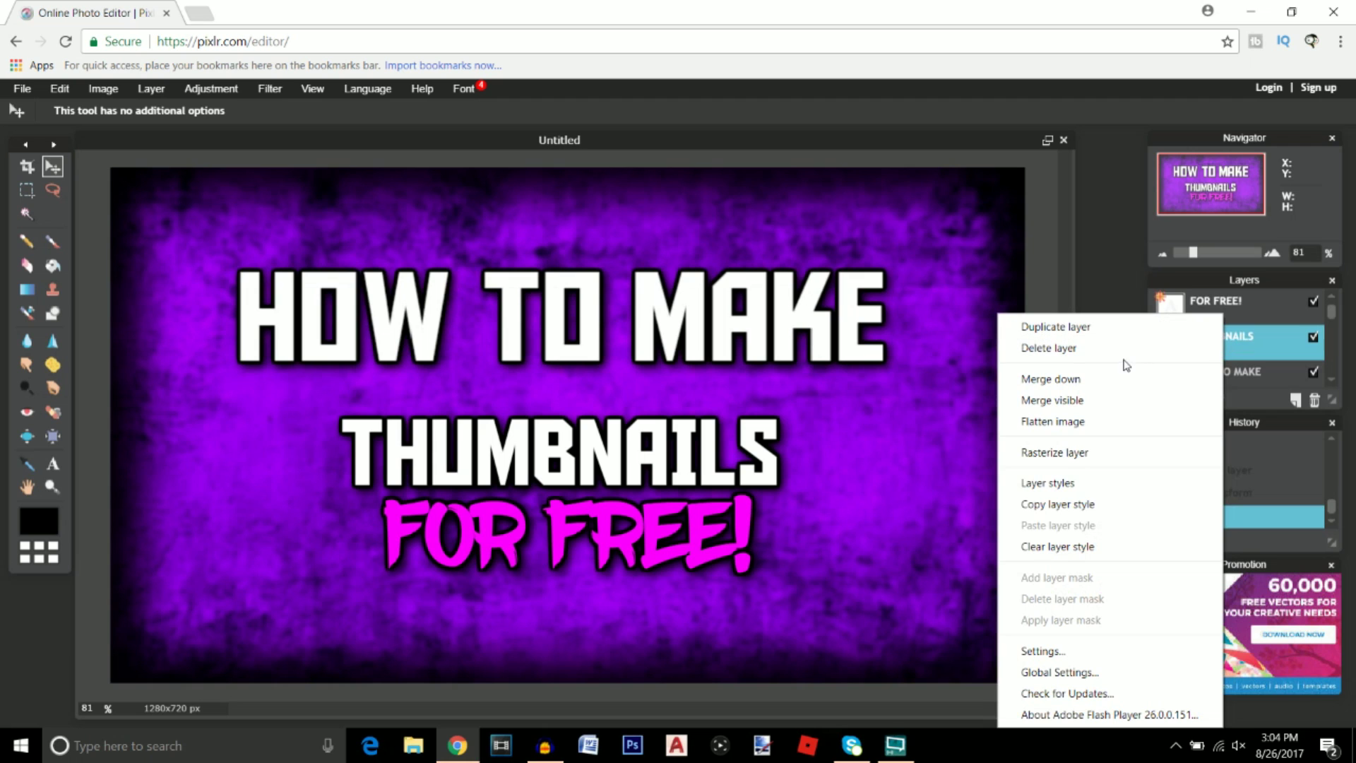
pyautogui.click(1080, 453)
pyautogui.hotkey('ctrl', 't')
pyautogui.moveTo(777, 417); pyautogui.dragTo(857, 380)
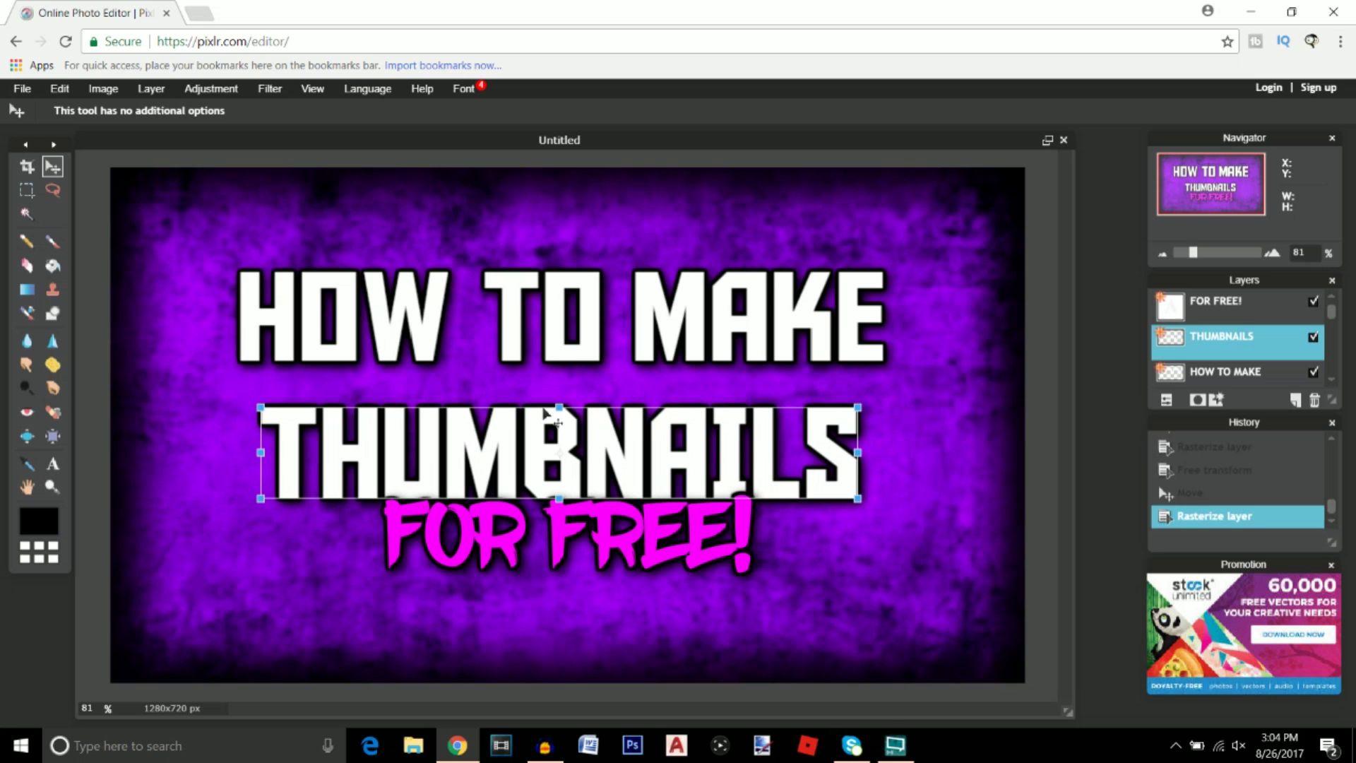
pyautogui.moveTo(536, 421); pyautogui.dragTo(538, 390)
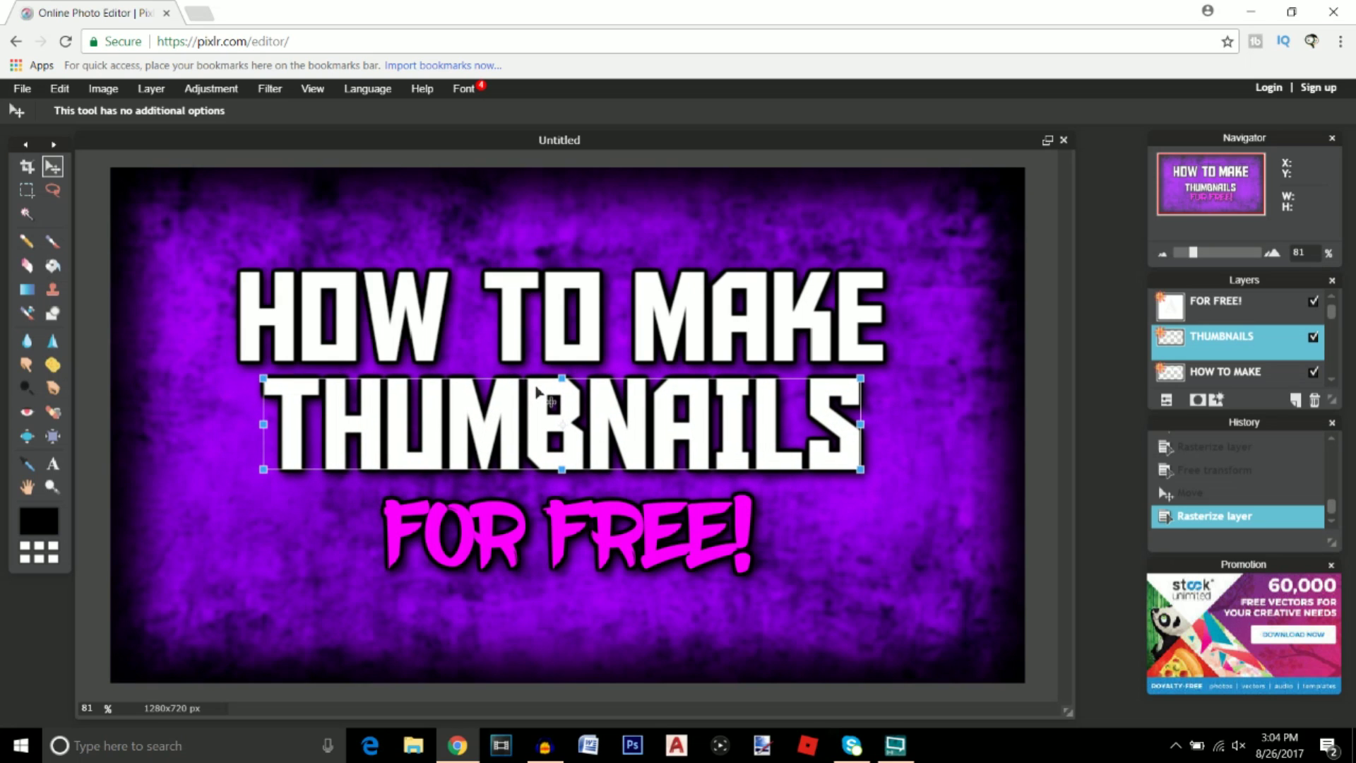
pyautogui.click(243, 271)
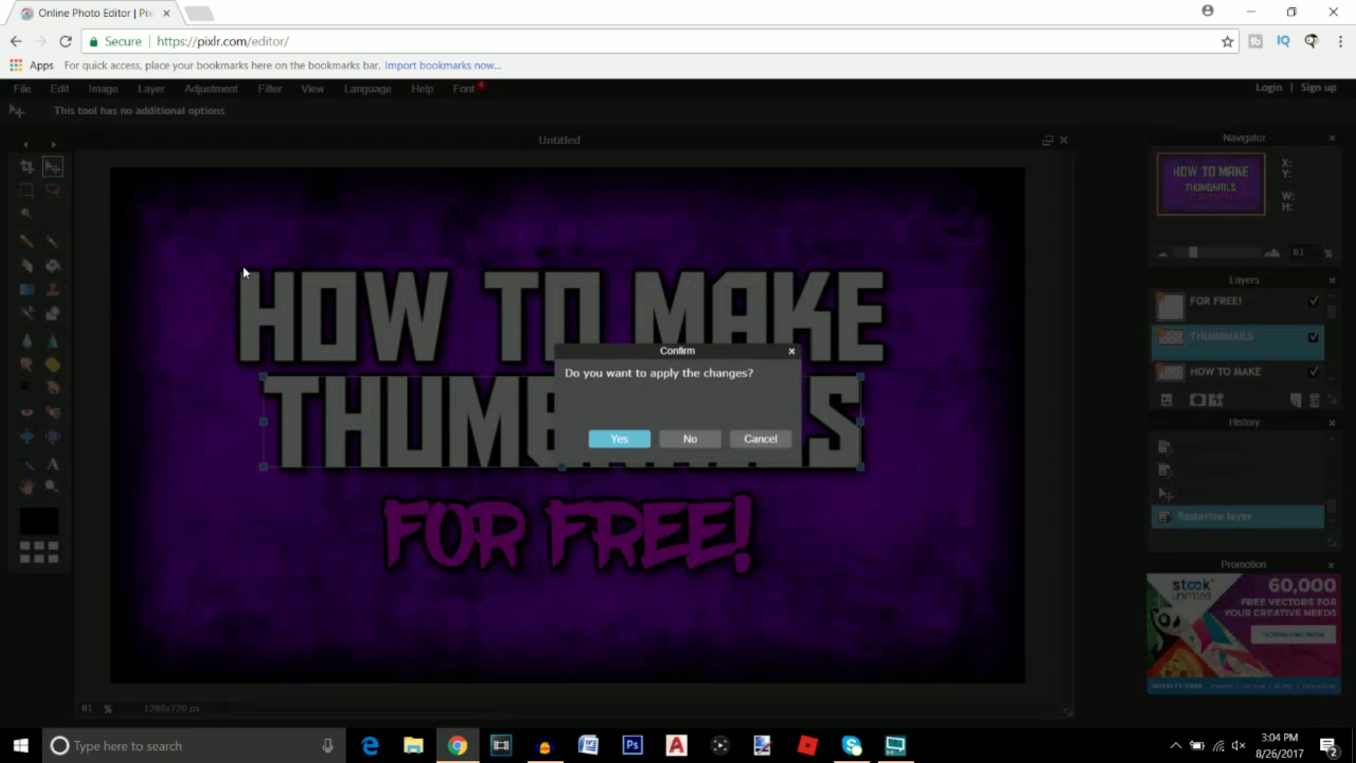
pyautogui.click(641, 439)
# - Rasterize FOR FREE!, enlarge it nearly canvas-wide, and nudge it slightly lower
pyautogui.rightClick(1232, 310)
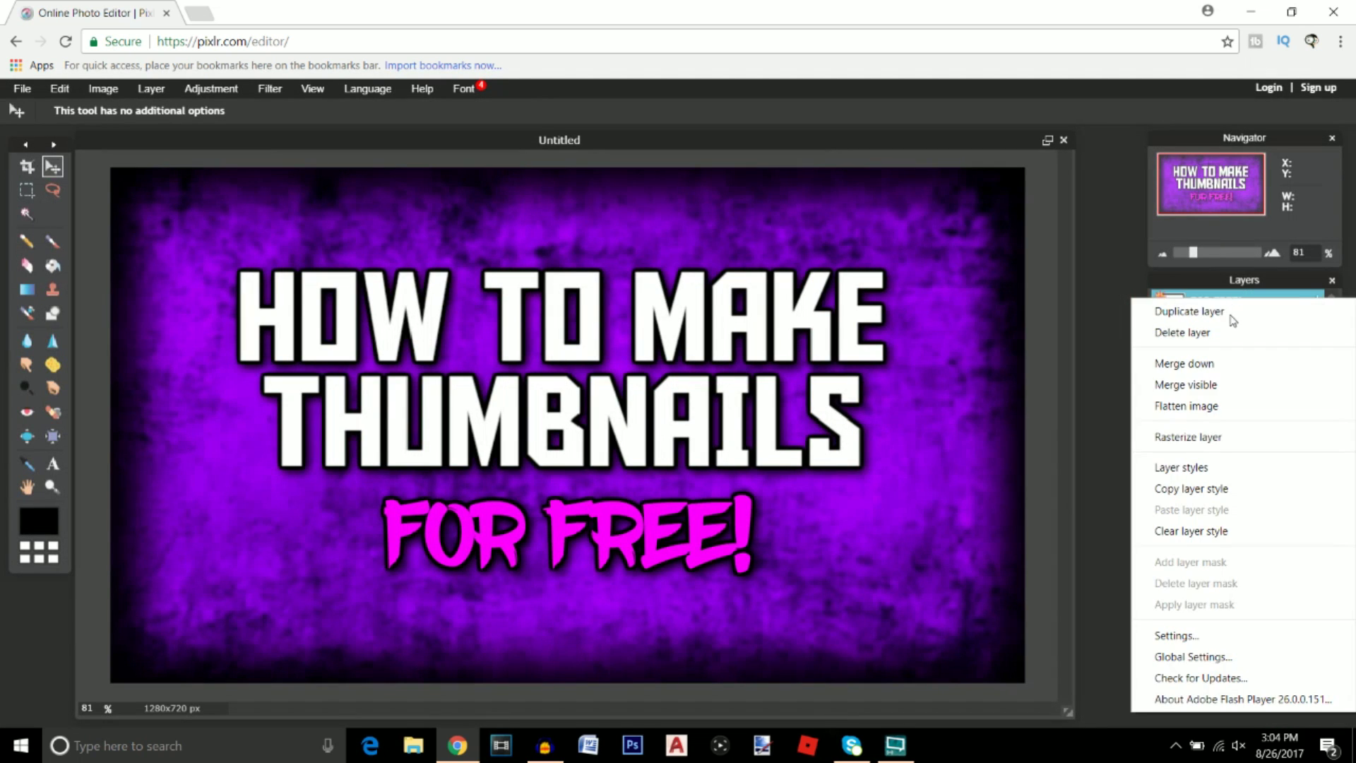
pyautogui.click(1208, 443)
pyautogui.click(59, 89)
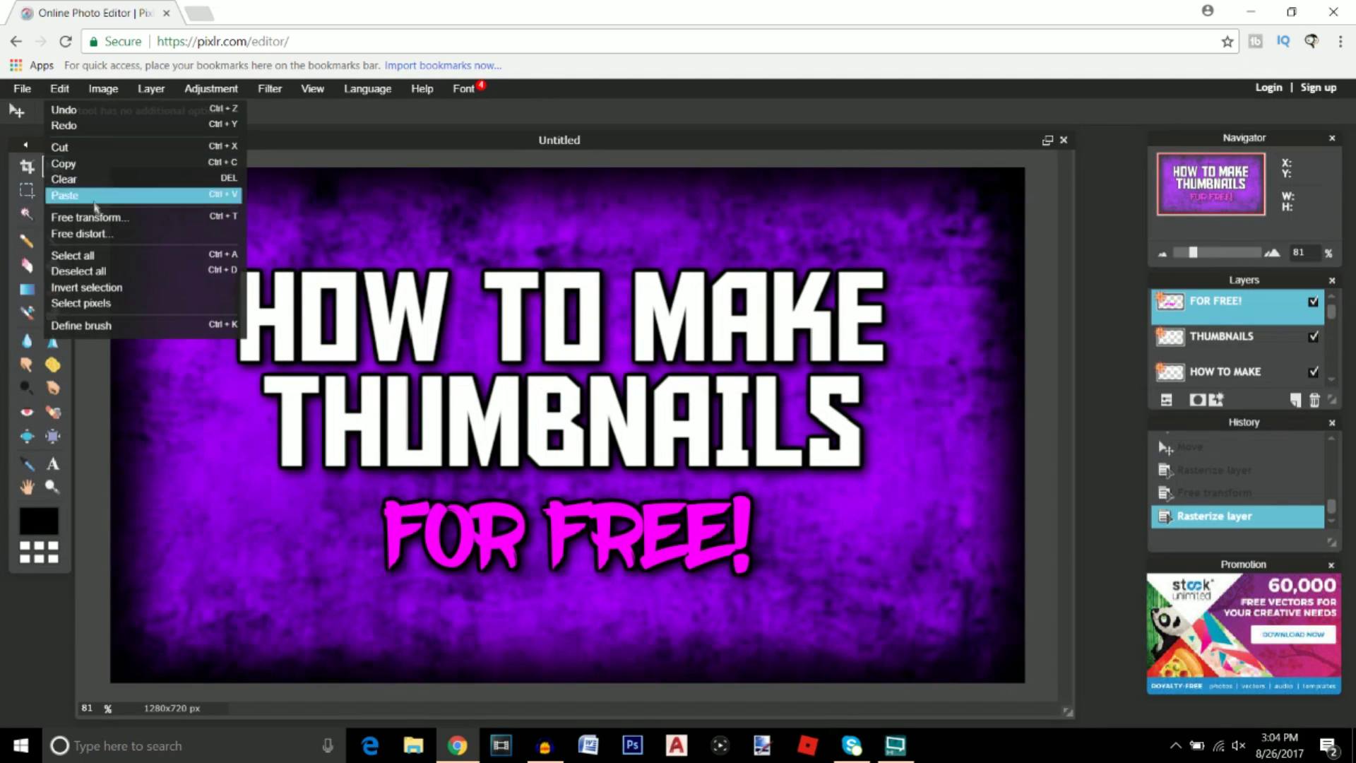
pyautogui.click(84, 200)
pyautogui.moveTo(751, 487); pyautogui.dragTo(928, 419)
pyautogui.click(928, 418)
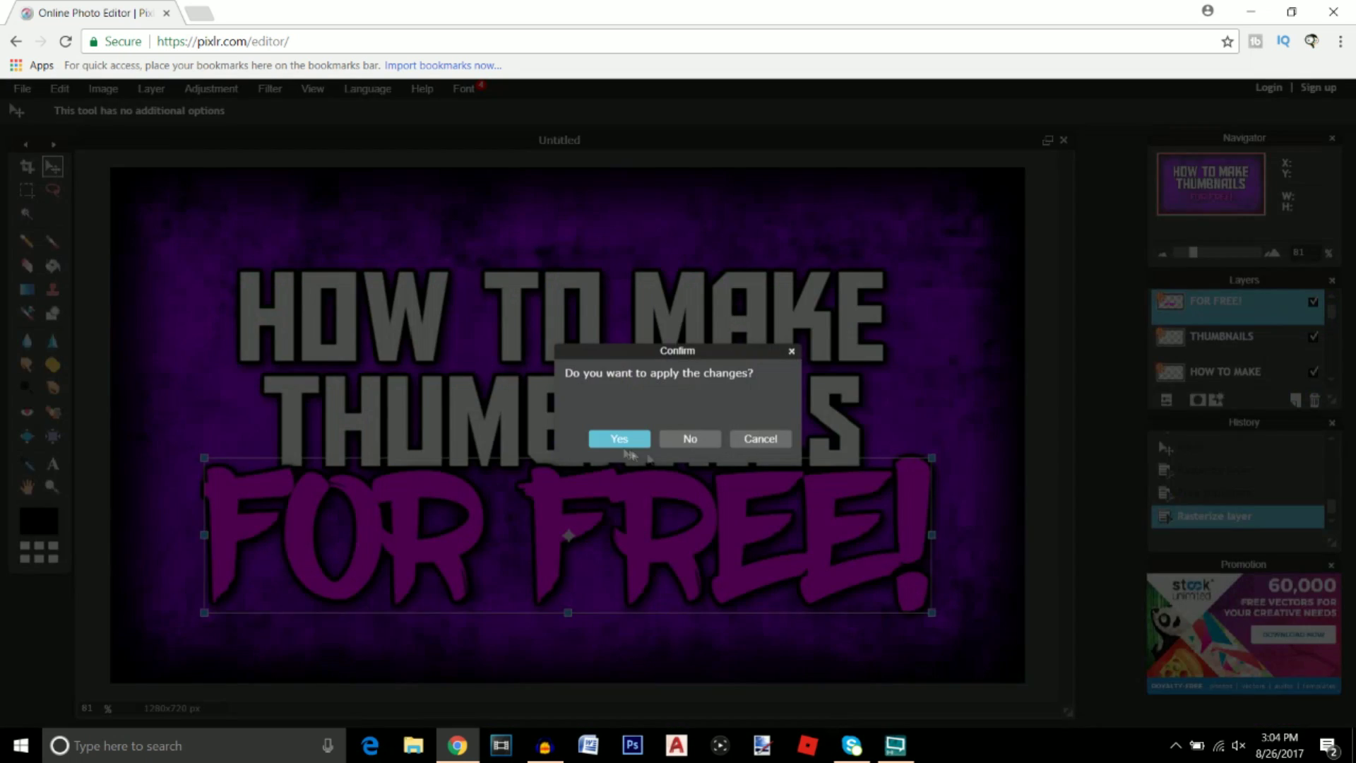
pyautogui.click(621, 439)
pyautogui.moveTo(586, 497); pyautogui.dragTo(593, 508)
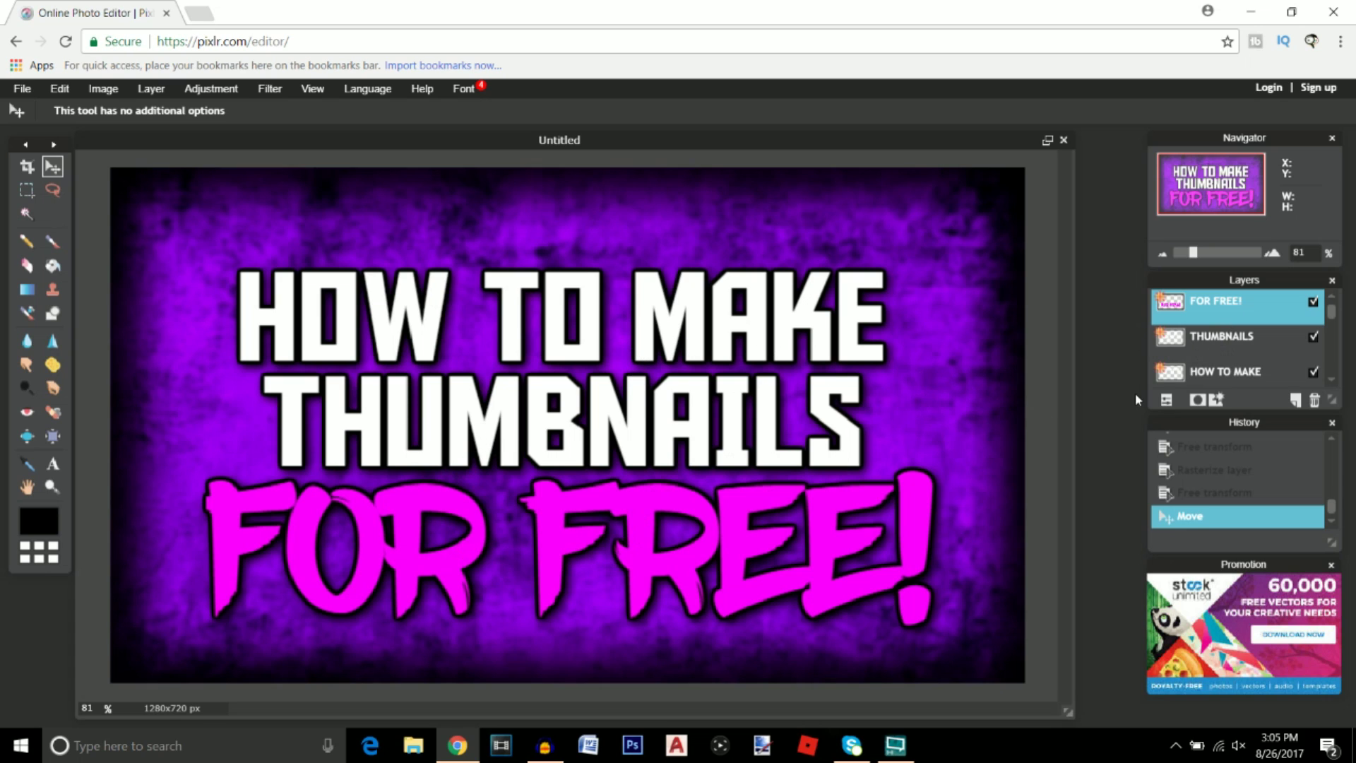
pyautogui.click(1211, 373)
pyautogui.moveTo(654, 322); pyautogui.dragTo(651, 290)
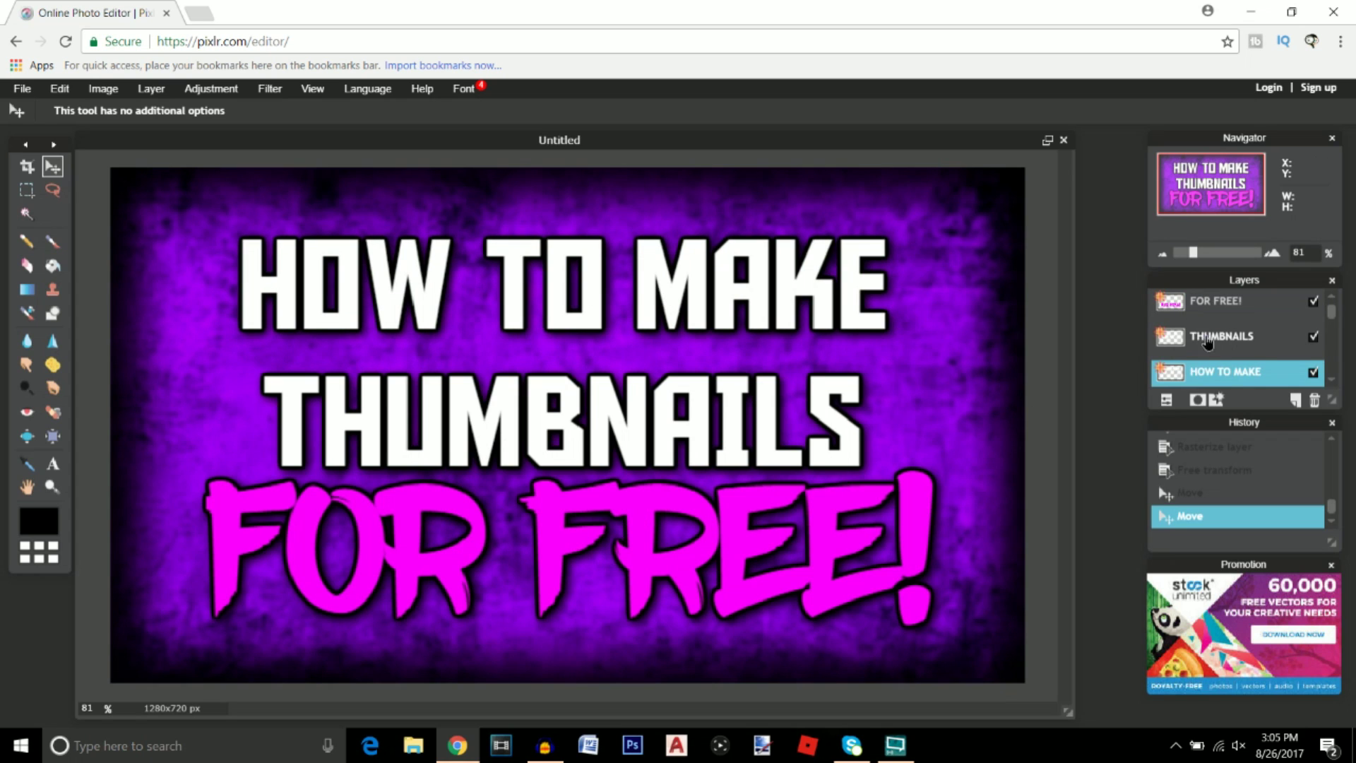
pyautogui.click(696, 406)
pyautogui.moveTo(631, 419); pyautogui.dragTo(631, 382)
pyautogui.moveTo(651, 530); pyautogui.dragTo(635, 480)
pyautogui.moveTo(654, 387); pyautogui.dragTo(651, 390)
pyautogui.moveTo(689, 300); pyautogui.dragTo(685, 306)
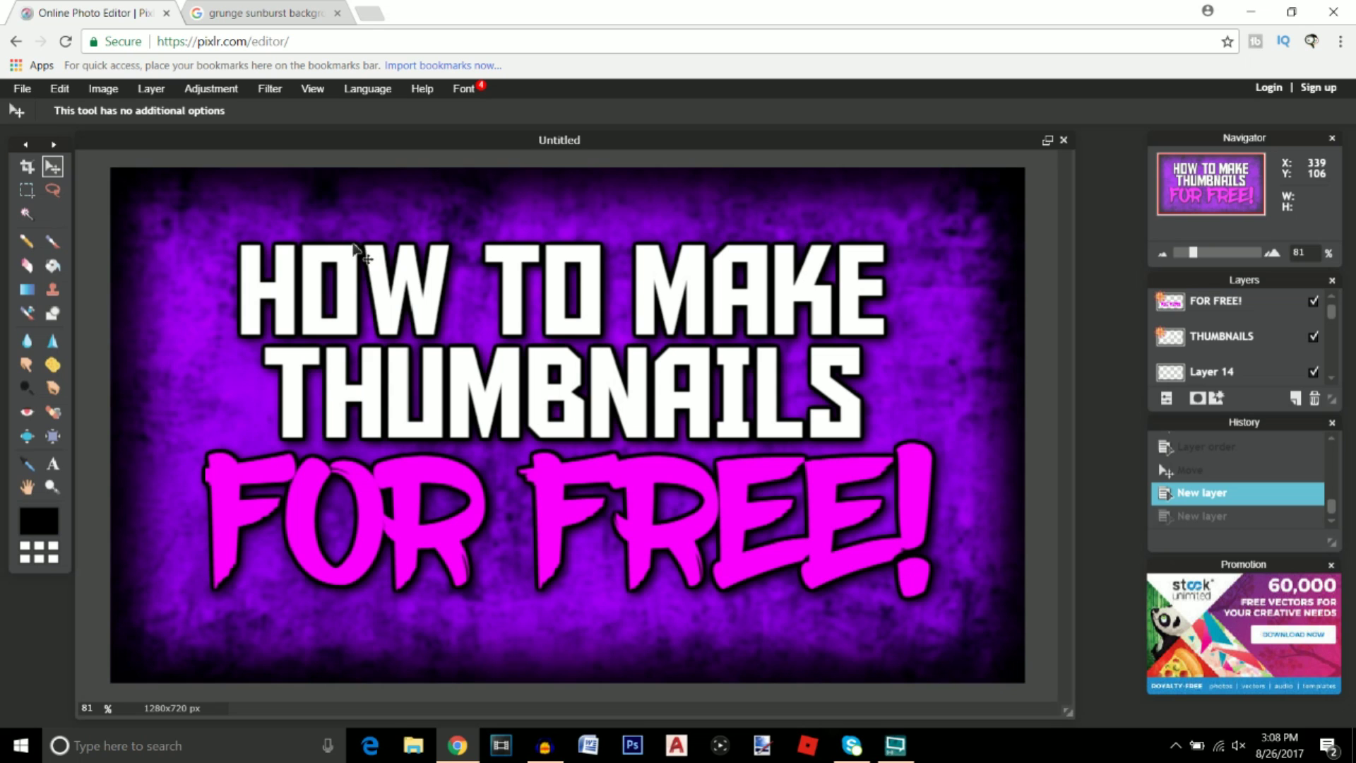
# - Return to the Google Images results for grunge sunburst background black and white and browse them
pyautogui.click(261, 14)
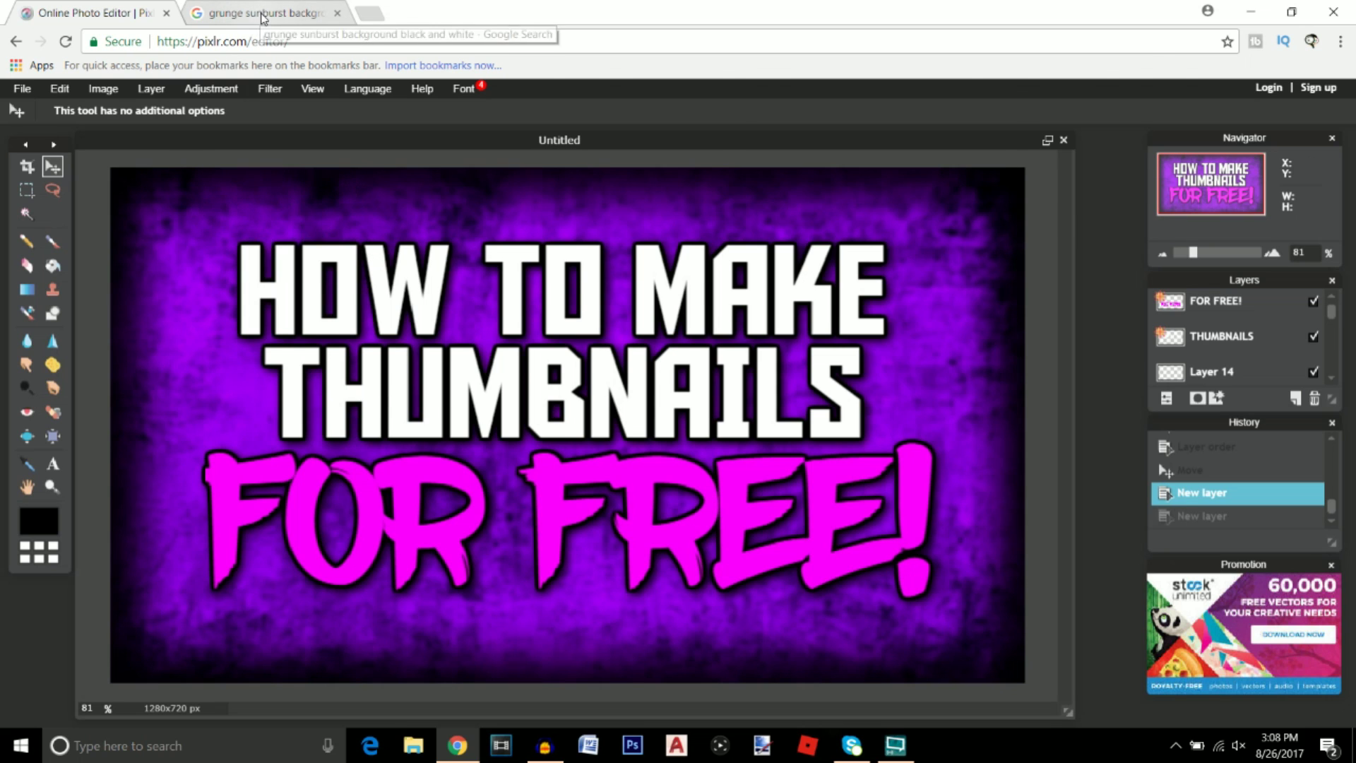
pyautogui.scroll(8, 258, 209)
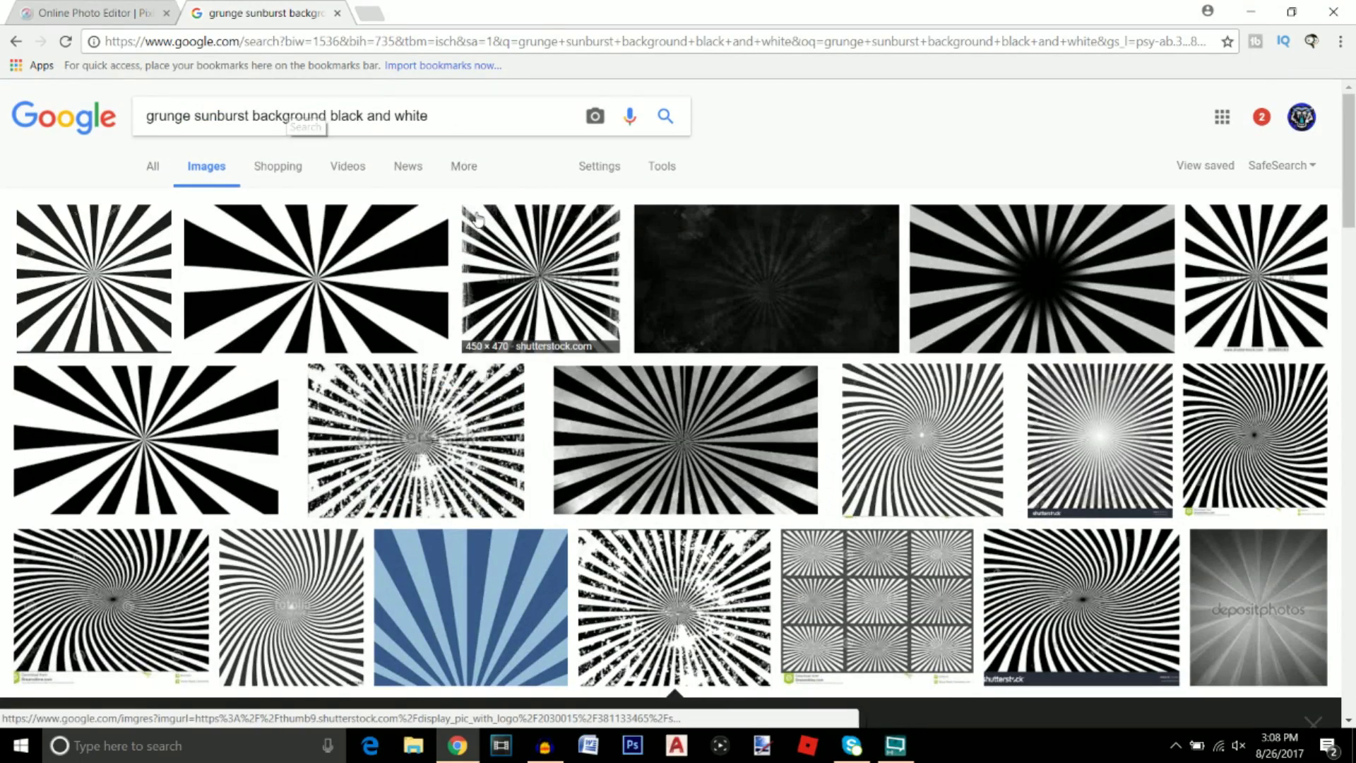
pyautogui.scroll(-6, 479, 472)
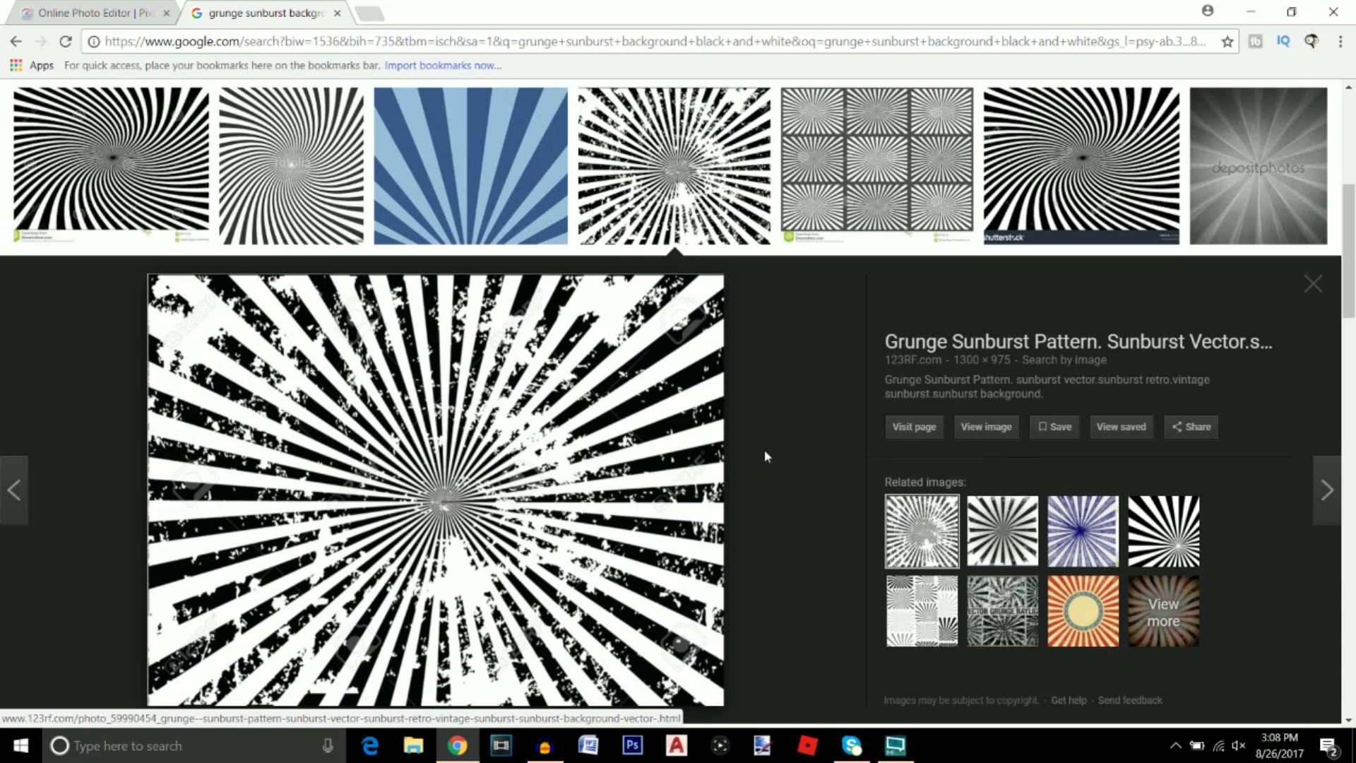
# - Open the grunge sunburst image file as a new layer in the thumbnail
pyautogui.click(101, 9)
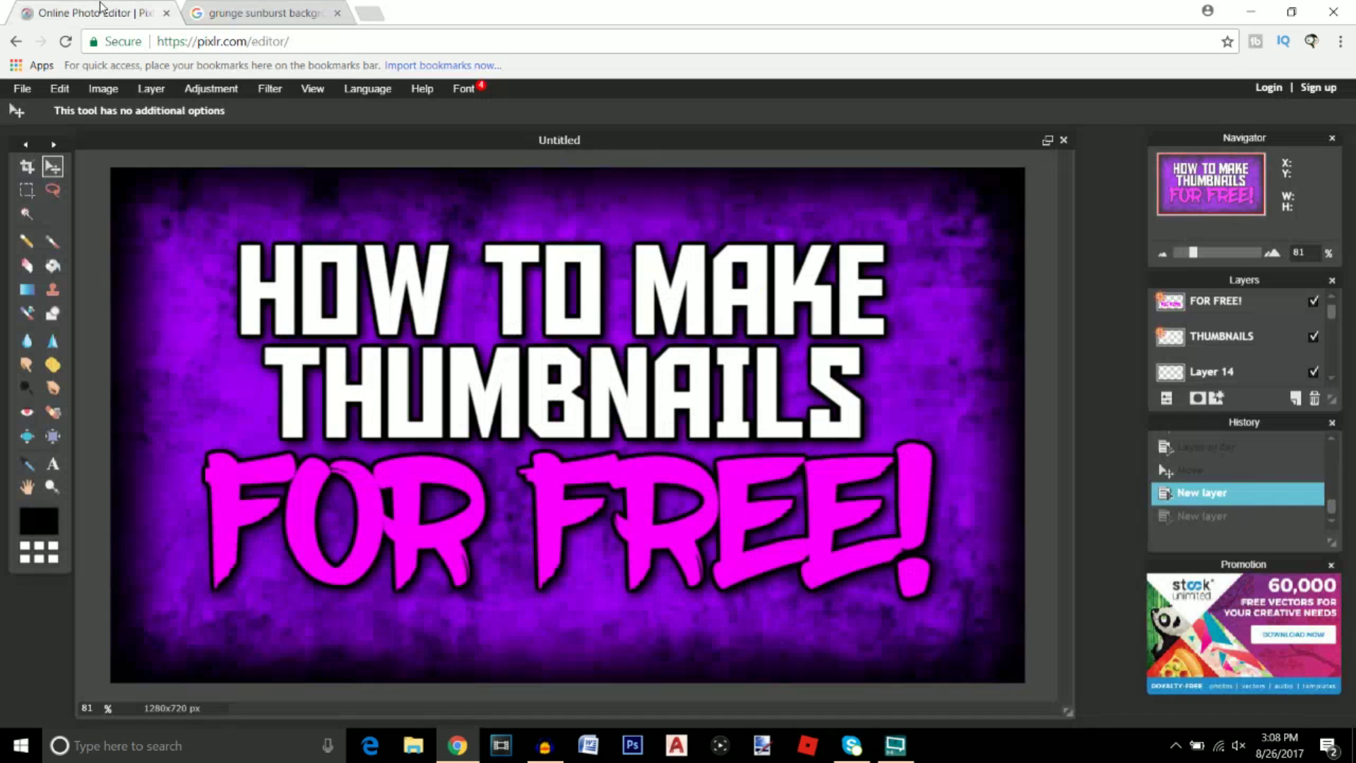
pyautogui.click(151, 90)
pyautogui.click(176, 164)
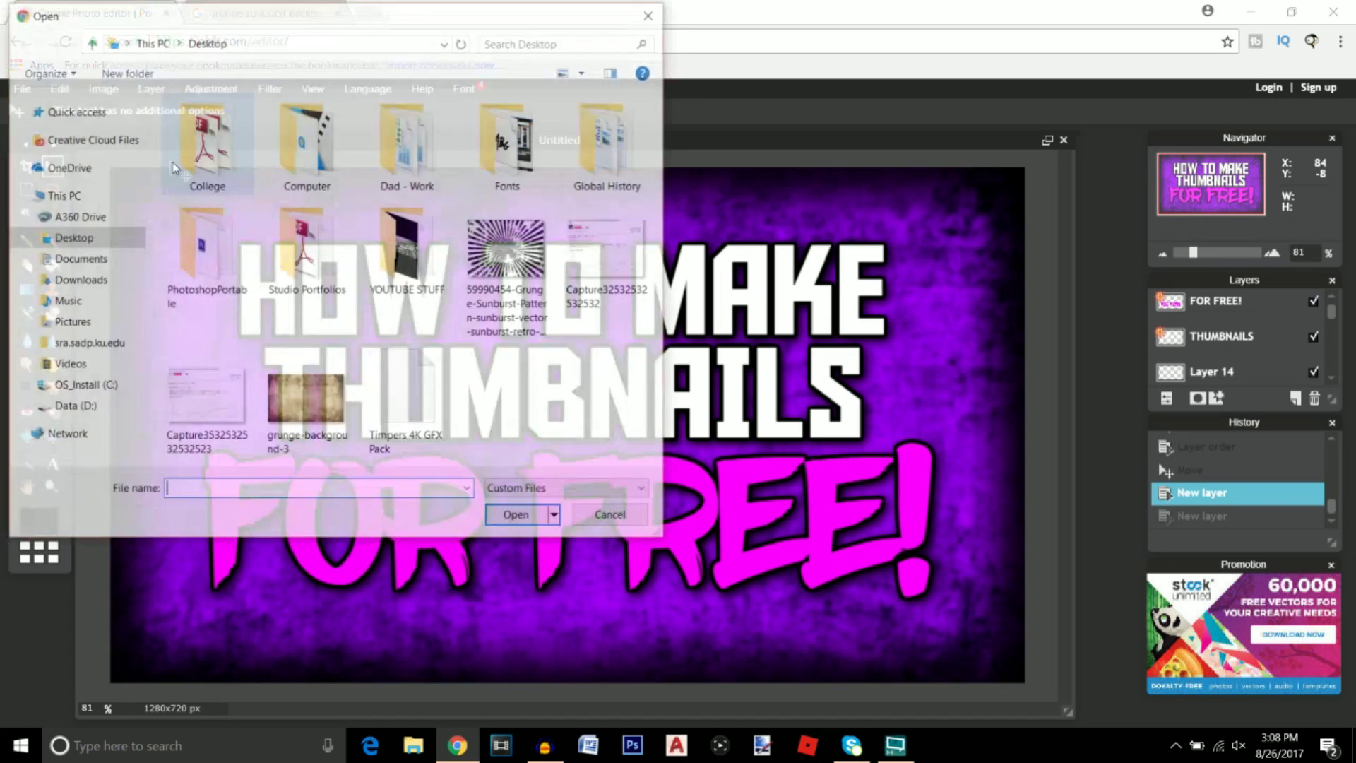
pyautogui.click(503, 268)
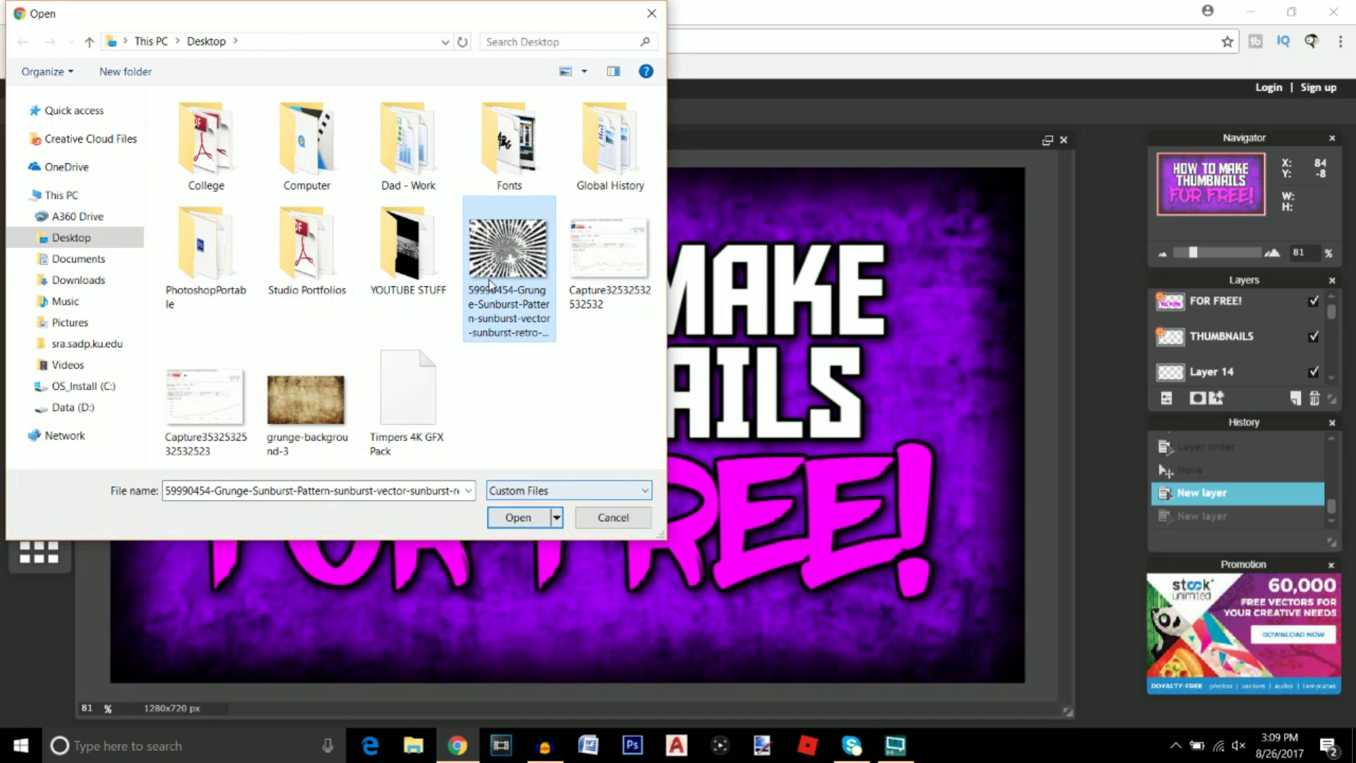
pyautogui.click(505, 516)
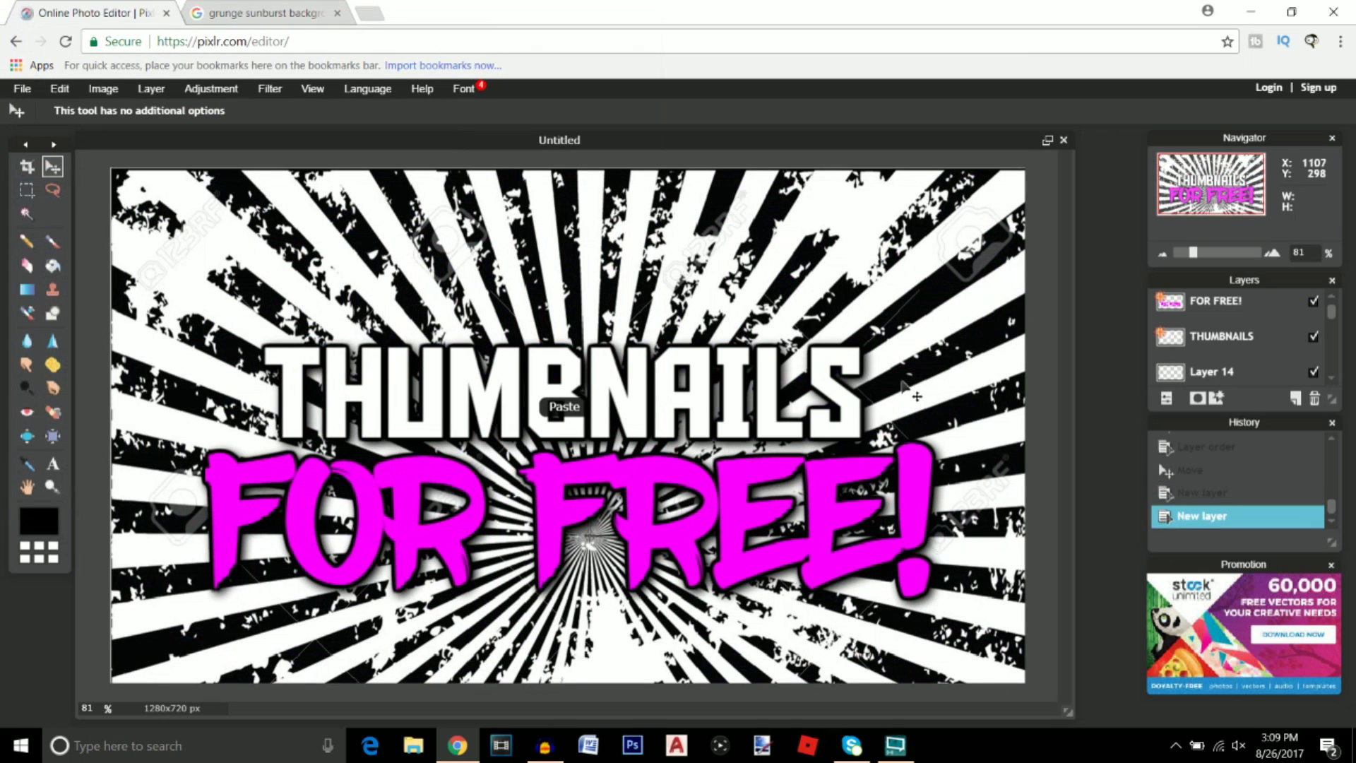
# - Move sunburst Layer 23 down the stack to sit just above purple Layer 1
pyautogui.moveTo(1332, 316); pyautogui.dragTo(1325, 339)
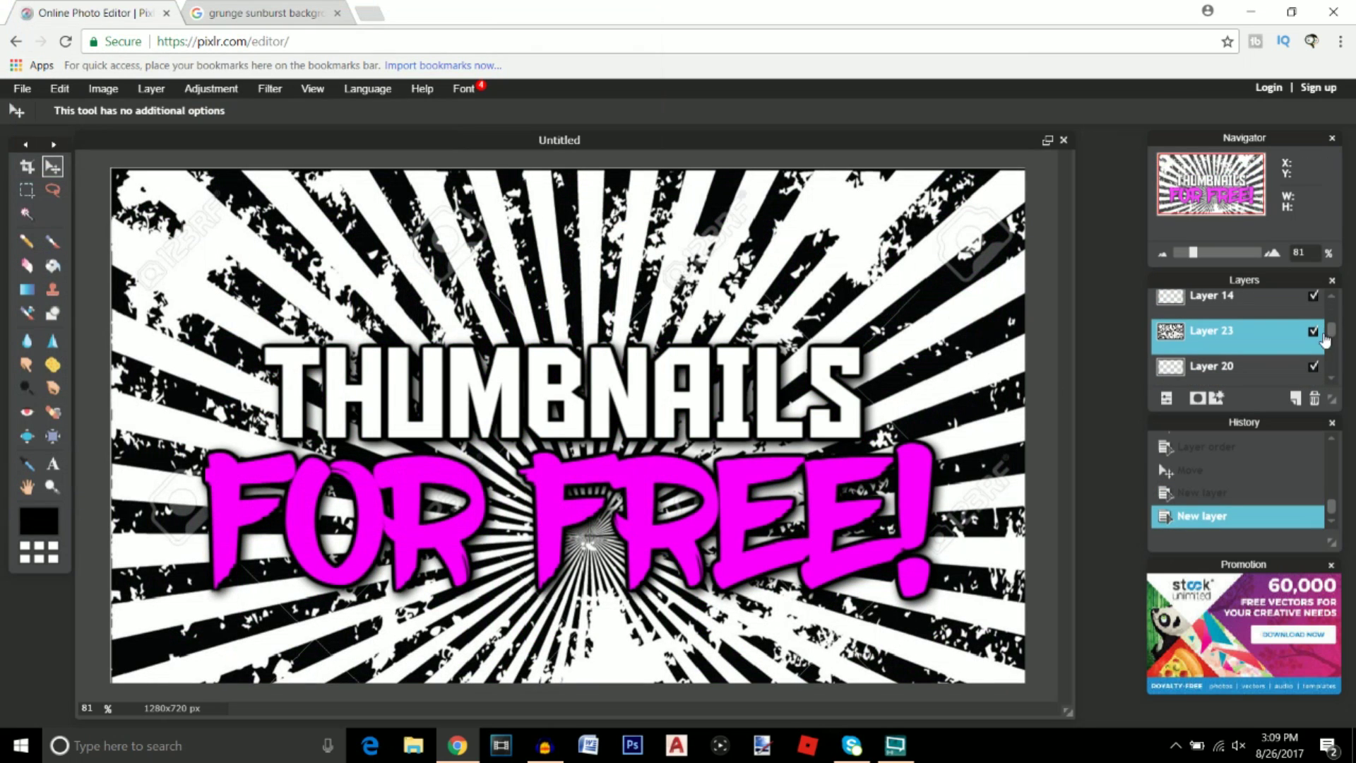
pyautogui.scroll(-1, 1341, 334)
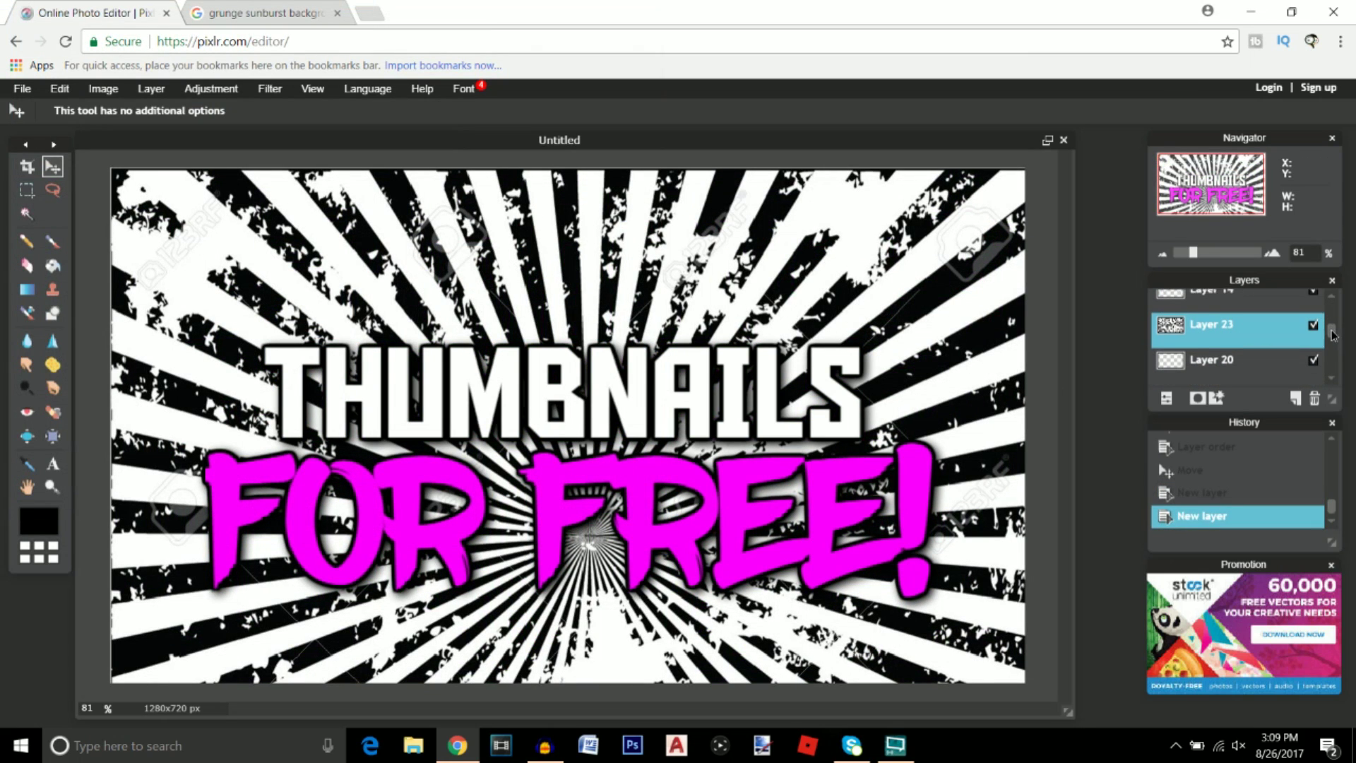
pyautogui.moveTo(1243, 387); pyautogui.dragTo(1243, 390)
pyautogui.hotkey('ctrl', '[')
pyautogui.hotkey('ctrl', '[')
pyautogui.hotkey('ctrl', '[')
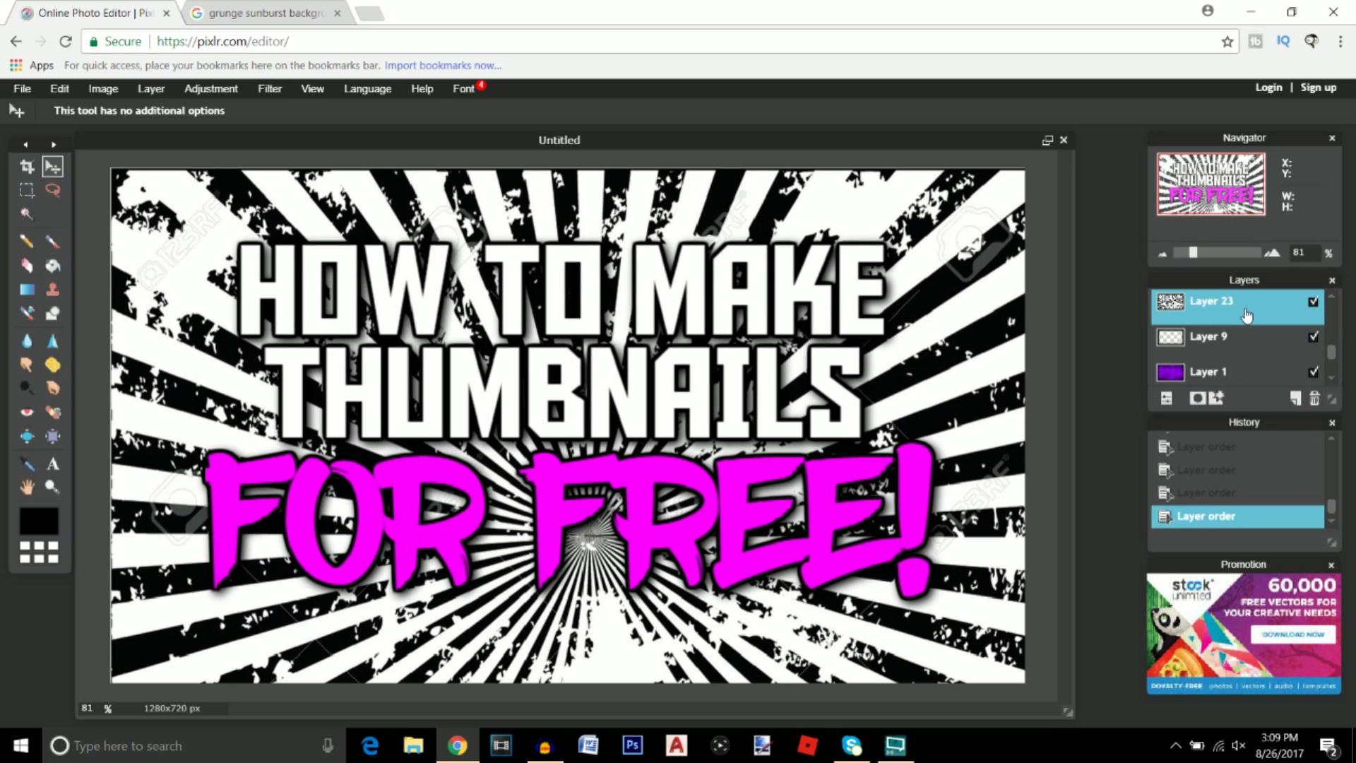
pyautogui.moveTo(1245, 316); pyautogui.dragTo(1245, 354)
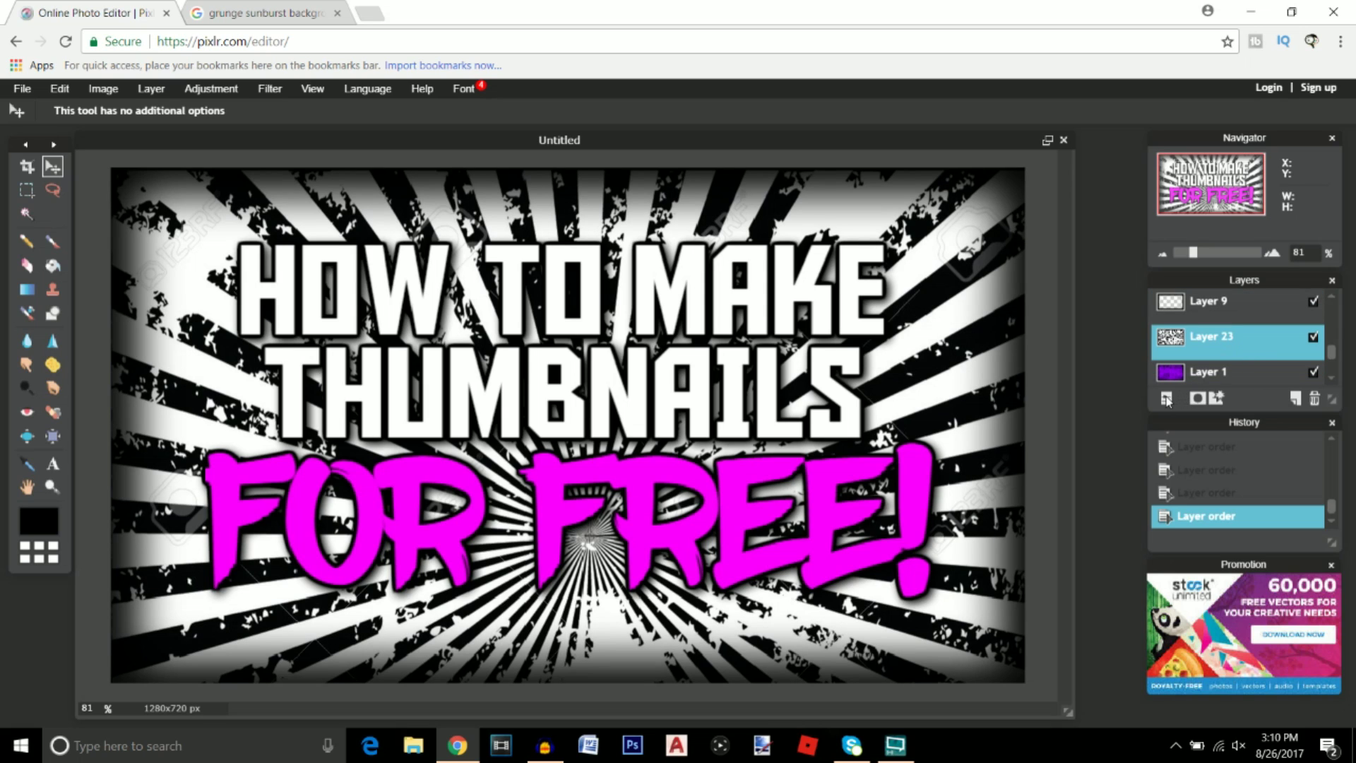
# - Lower the sunburst layer's opacity so the purple background shows through
pyautogui.click(1166, 398)
pyautogui.moveTo(1292, 351); pyautogui.dragTo(1236, 358)
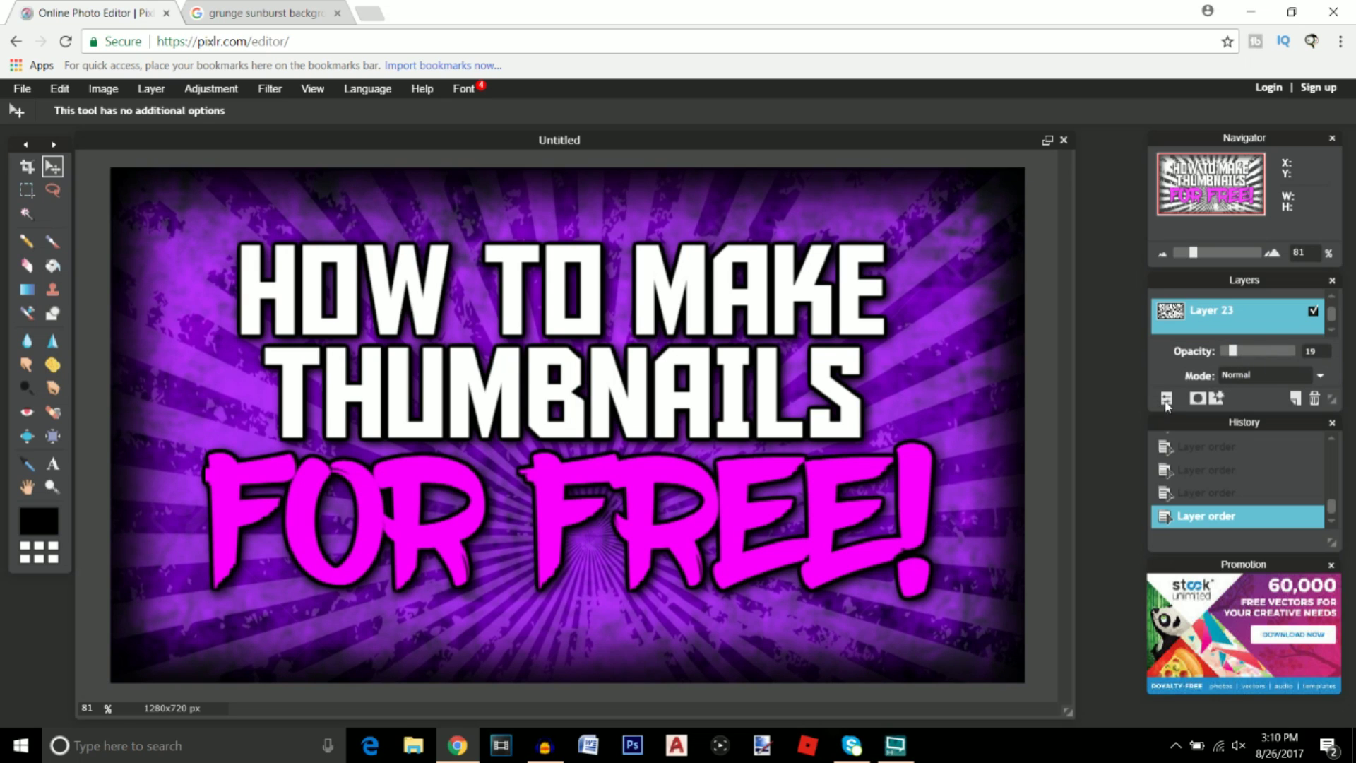
pyautogui.click(1167, 398)
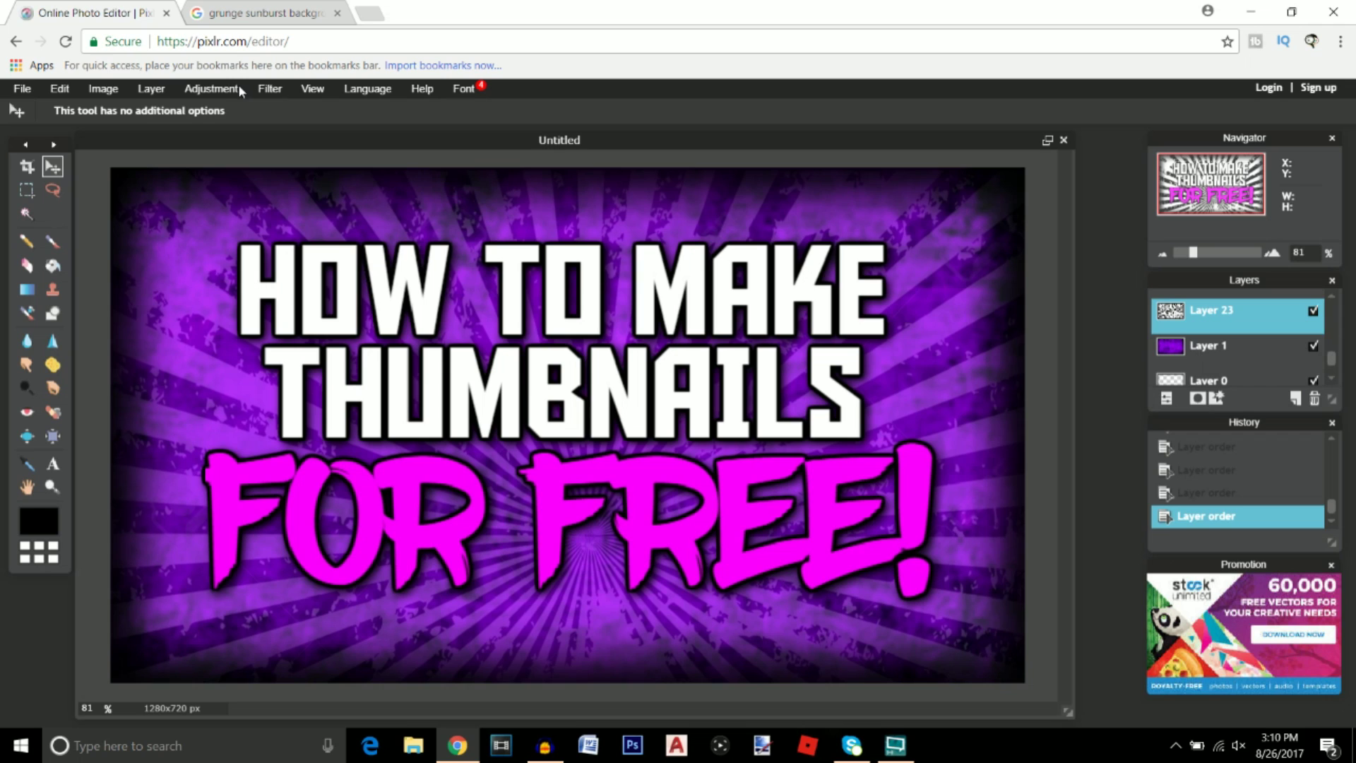
# - Soften the sunburst layer with a Gaussian blur at a reduced amount
pyautogui.click(215, 91)
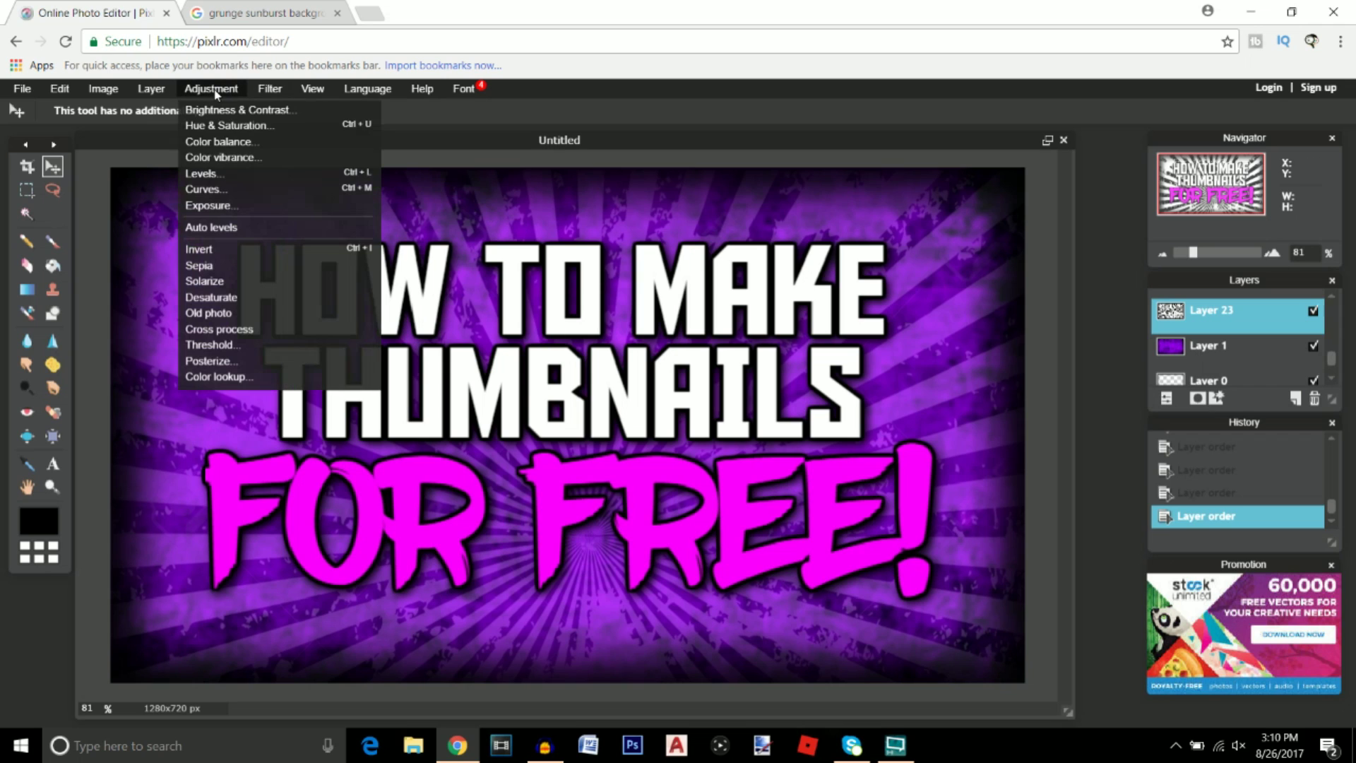
pyautogui.moveTo(279, 95)
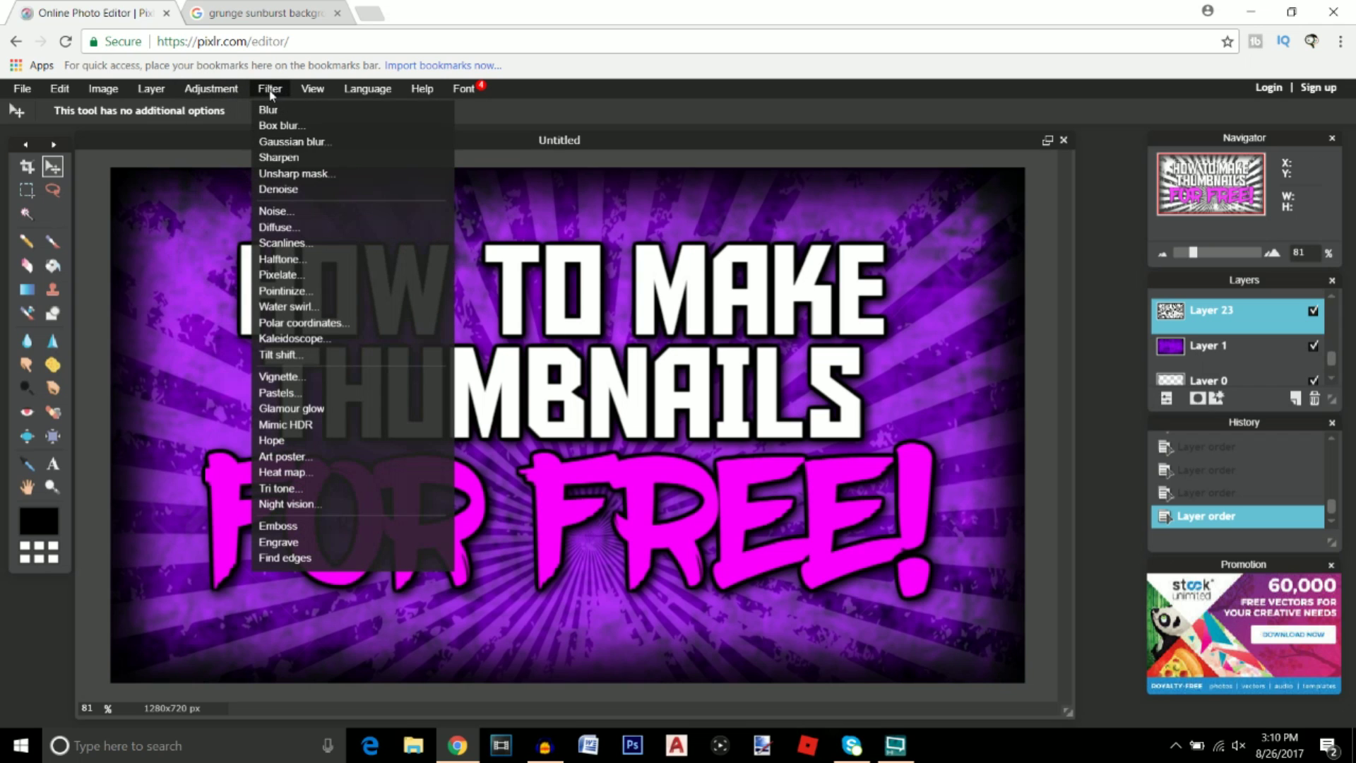
pyautogui.click(299, 142)
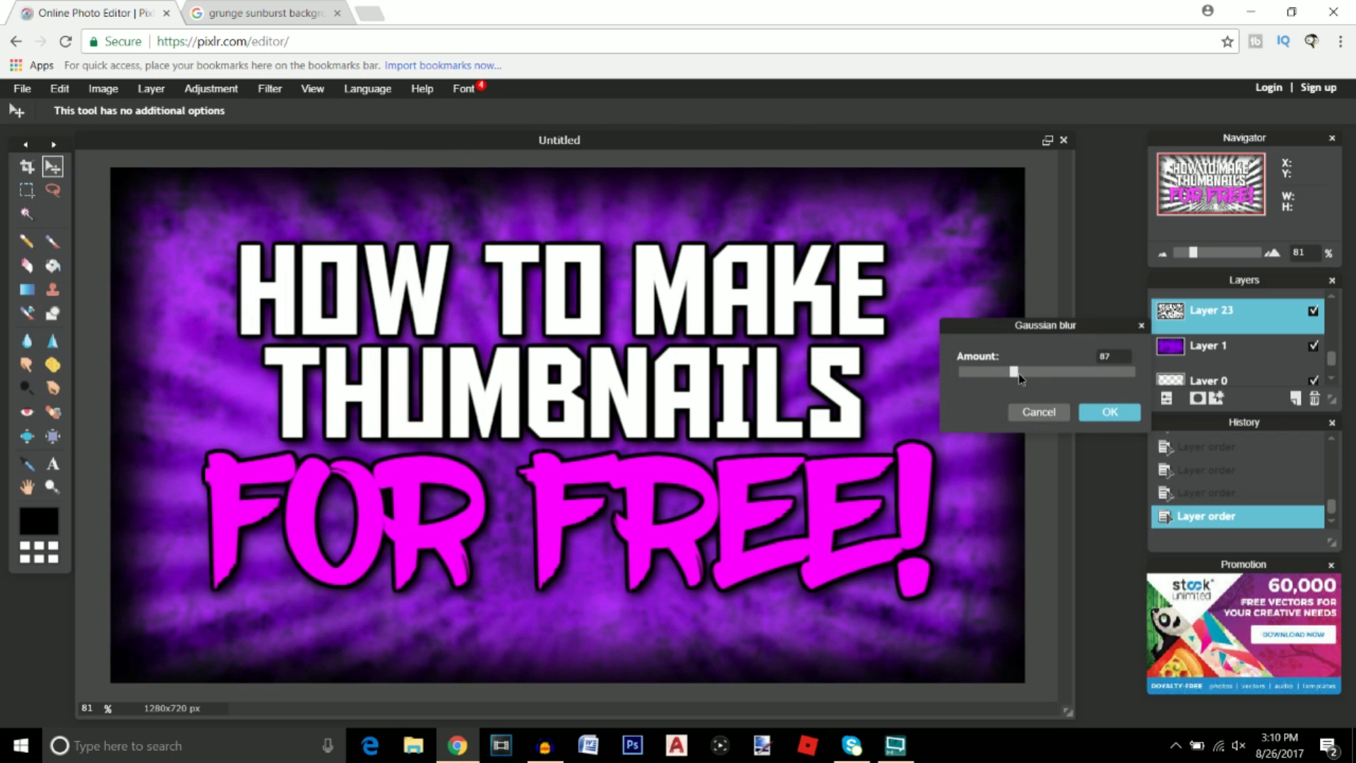
pyautogui.moveTo(1019, 378); pyautogui.dragTo(990, 382)
pyautogui.click(1108, 415)
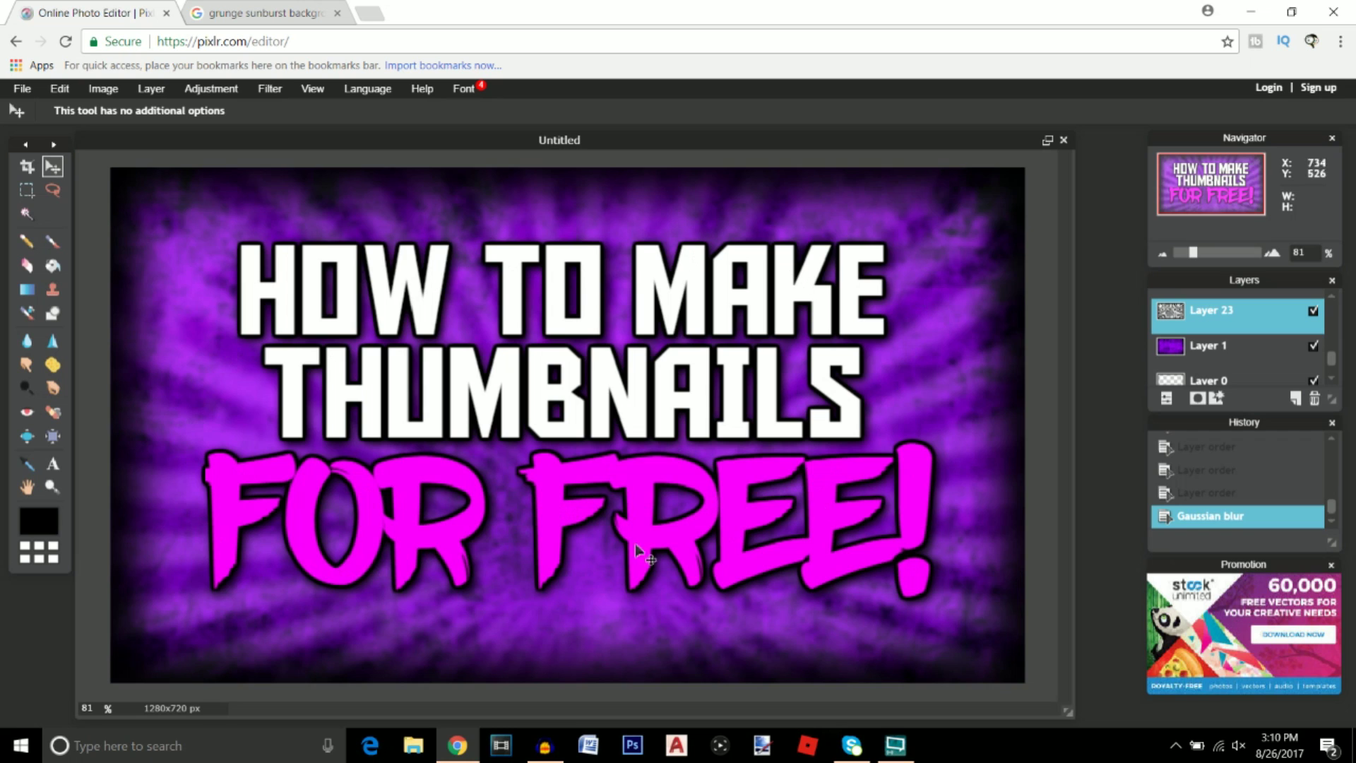
# - Export the design as JPEG, quality 100, named Thumbnail, into the Desktop folder
pyautogui.click(23, 89)
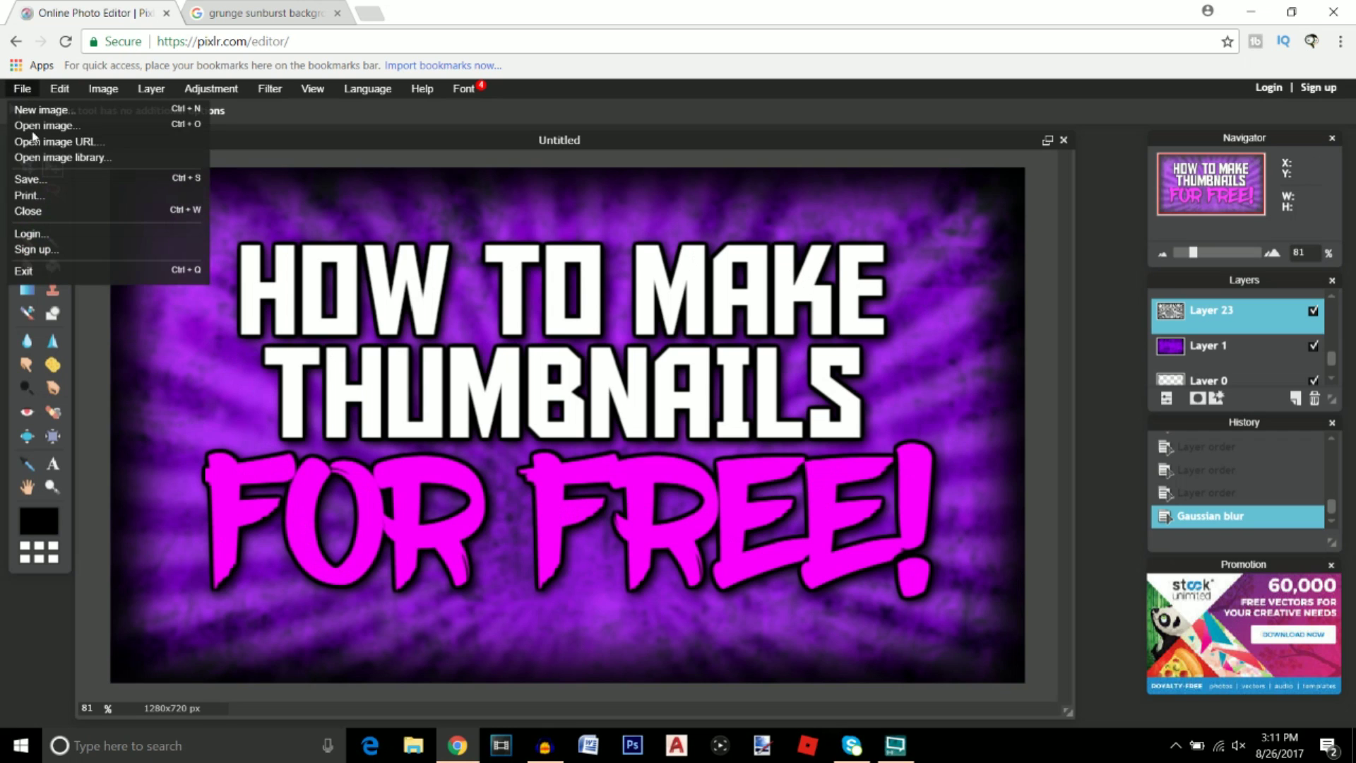
pyautogui.click(30, 181)
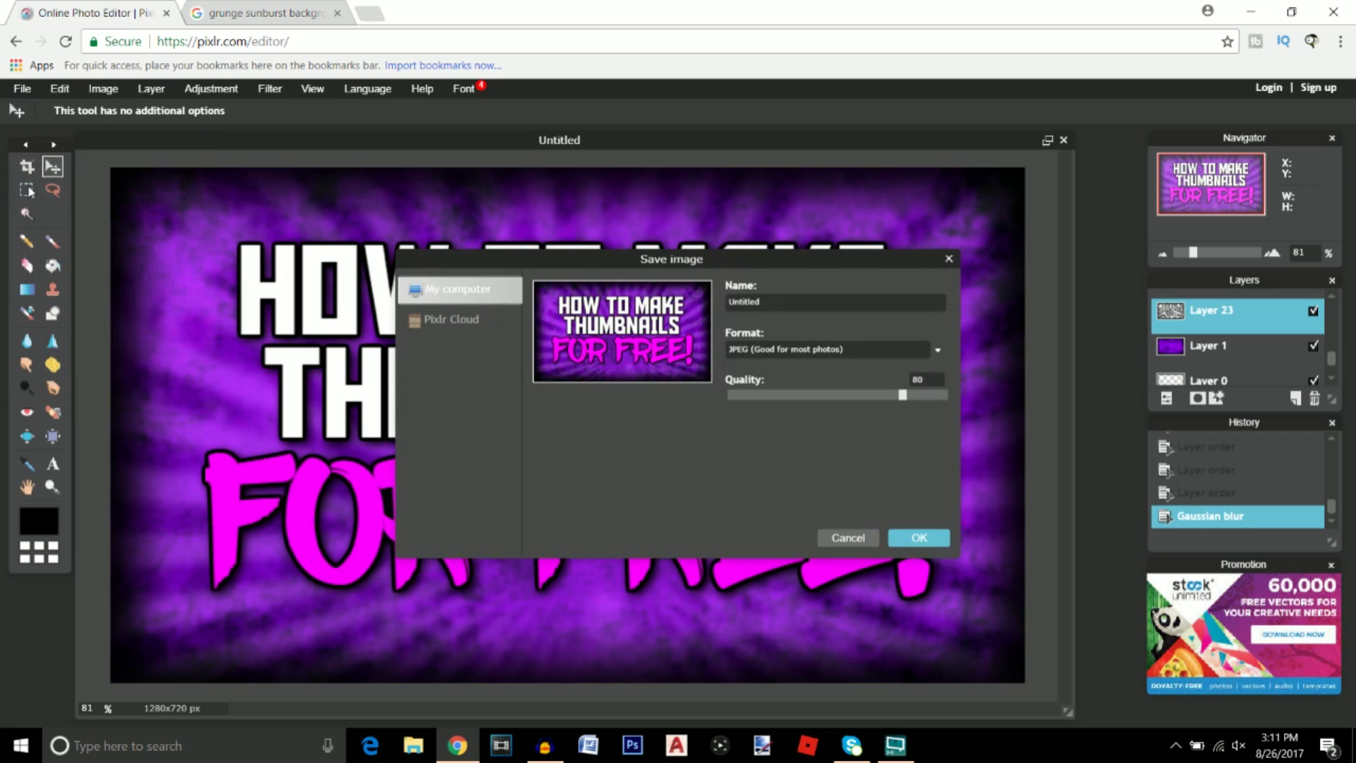
pyautogui.click(763, 350)
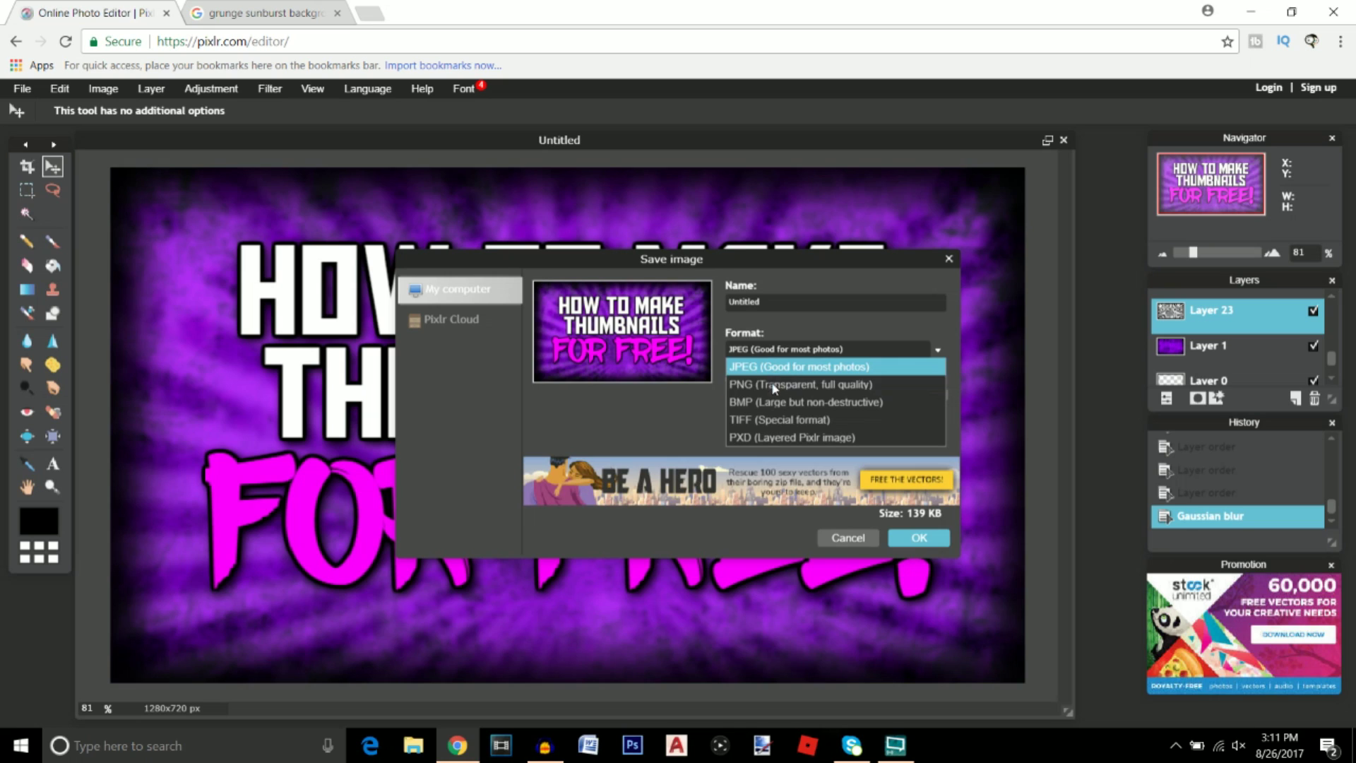
pyautogui.click(778, 362)
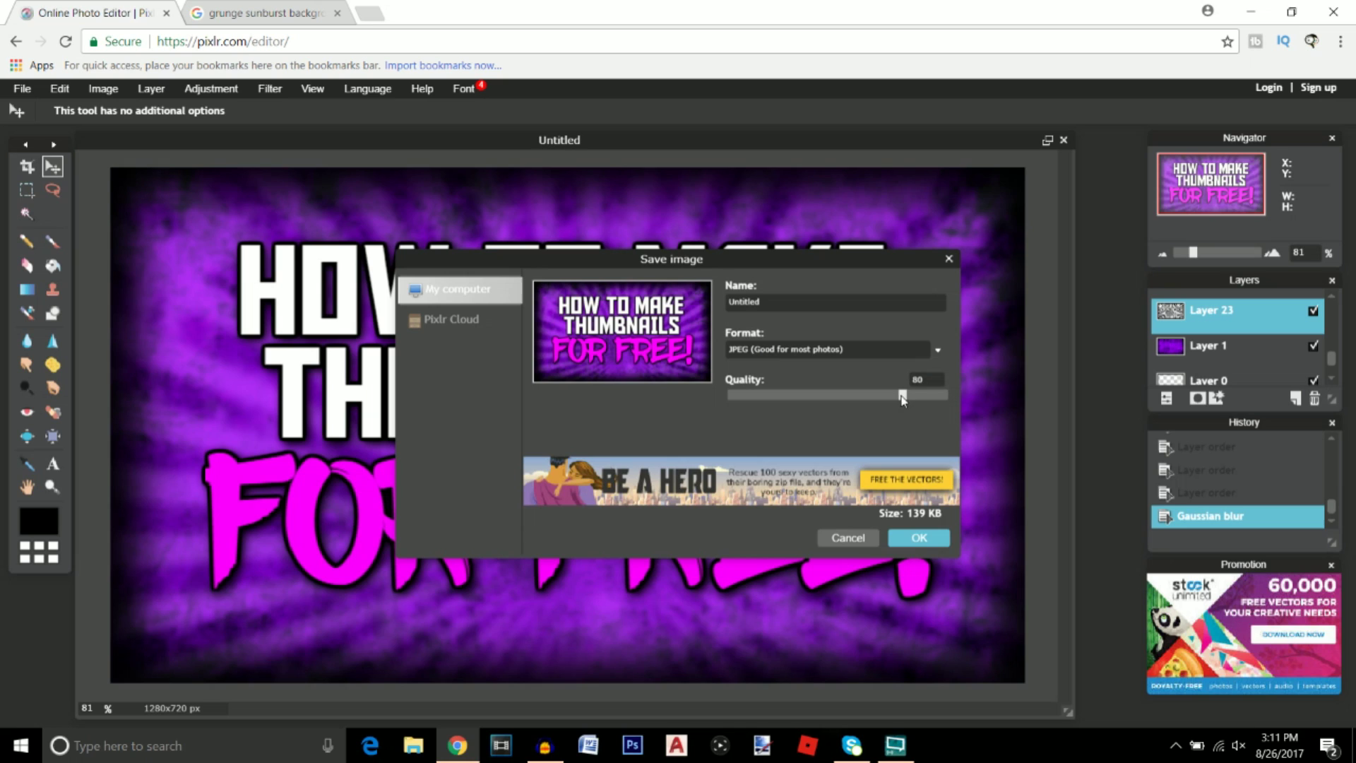
pyautogui.moveTo(947, 401); pyautogui.dragTo(960, 400)
pyautogui.doubleClick(777, 302)
pyautogui.write('Thumbnail')
pyautogui.click(917, 540)
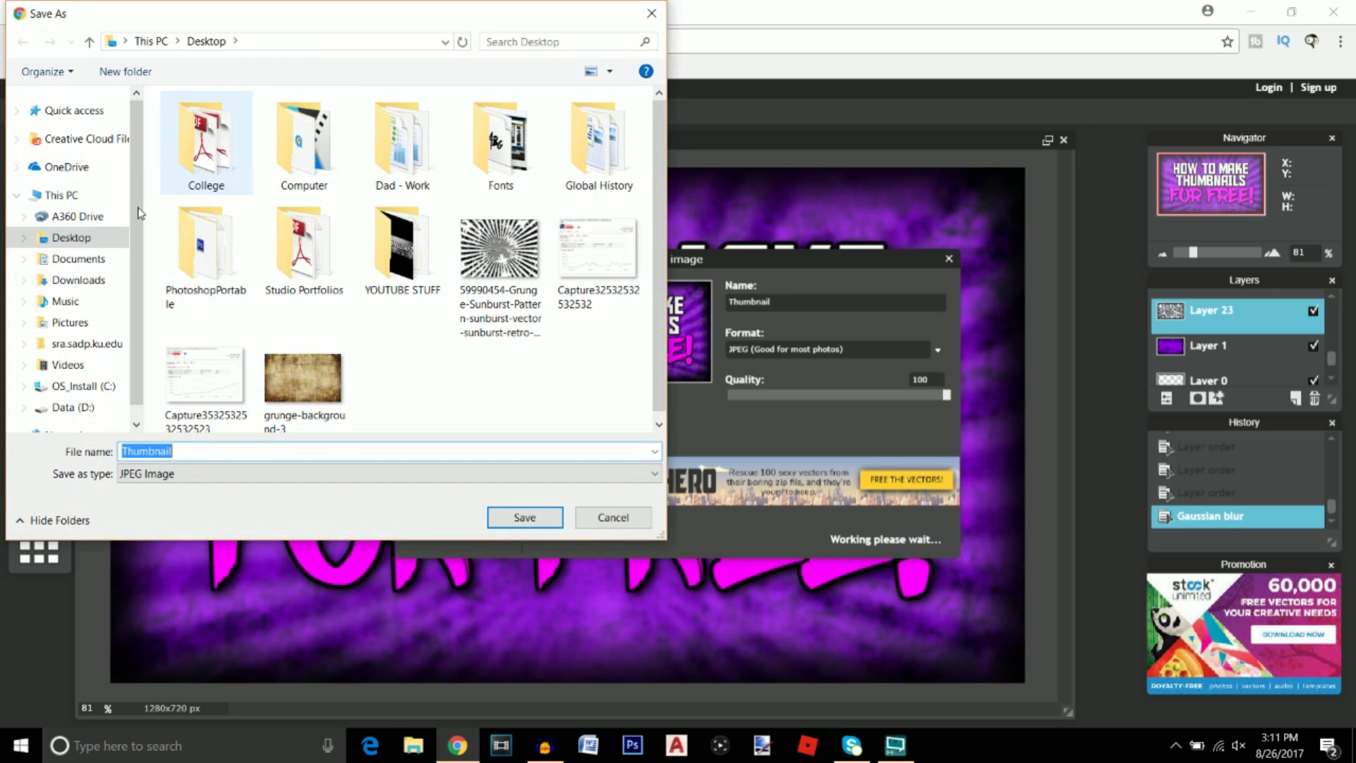
pyautogui.click(71, 239)
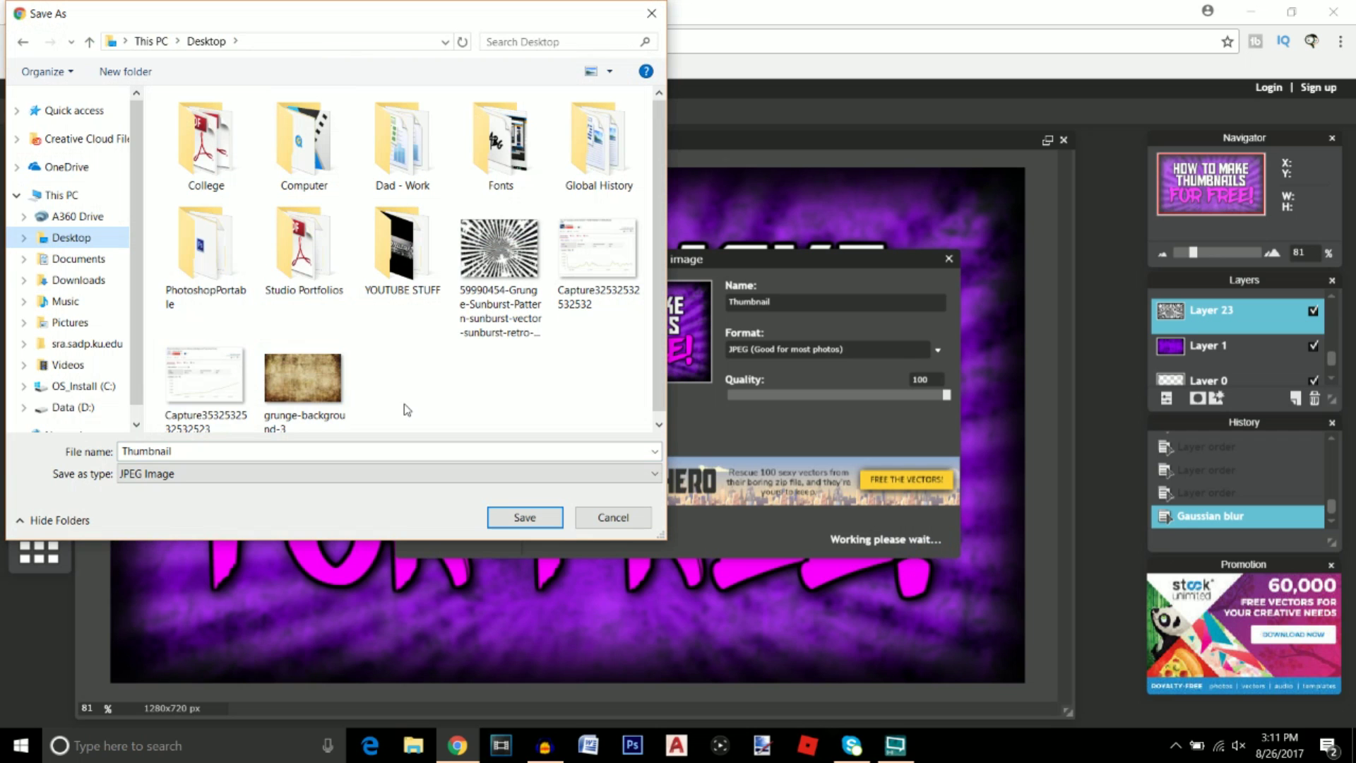
pyautogui.click(525, 518)
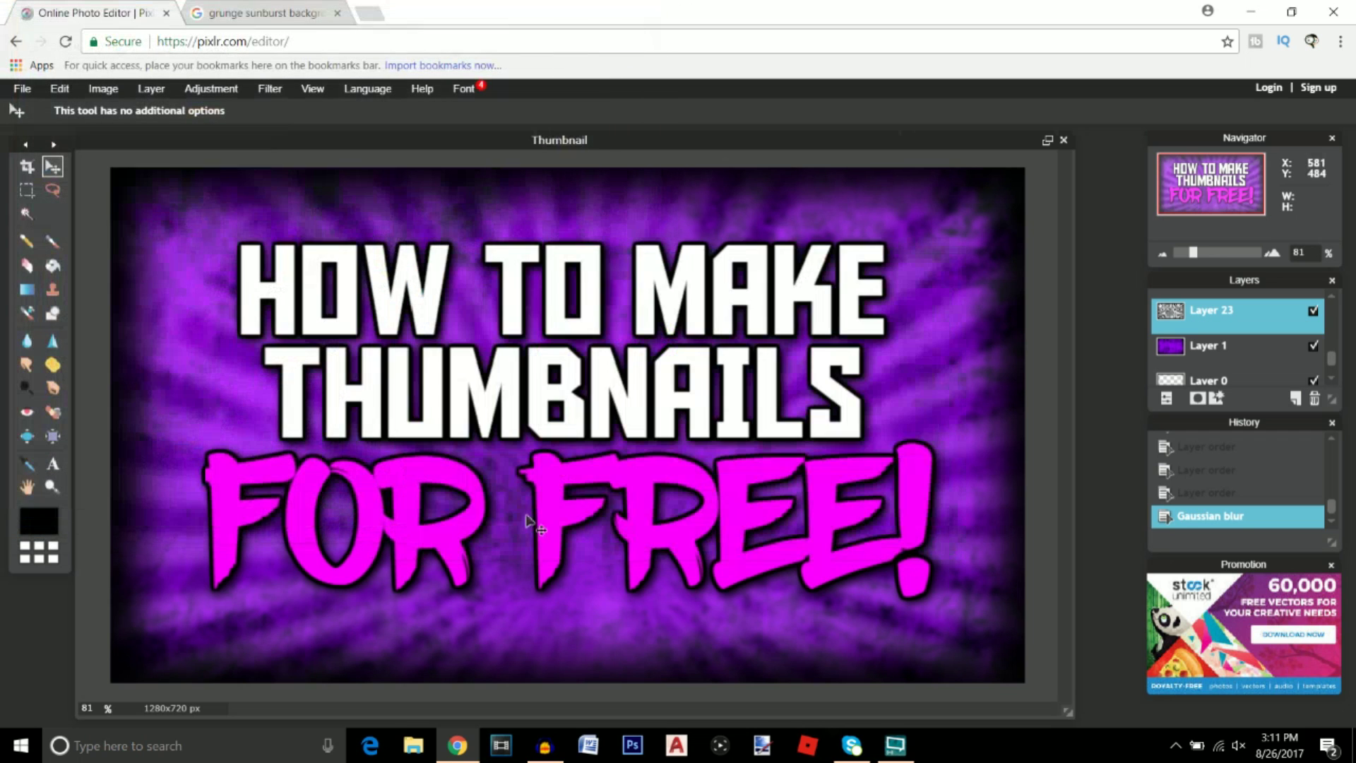
# - From the desktop, open the saved Thumbnail.jpg in Windows Photos to check it, then close it
pyautogui.press('super+d')
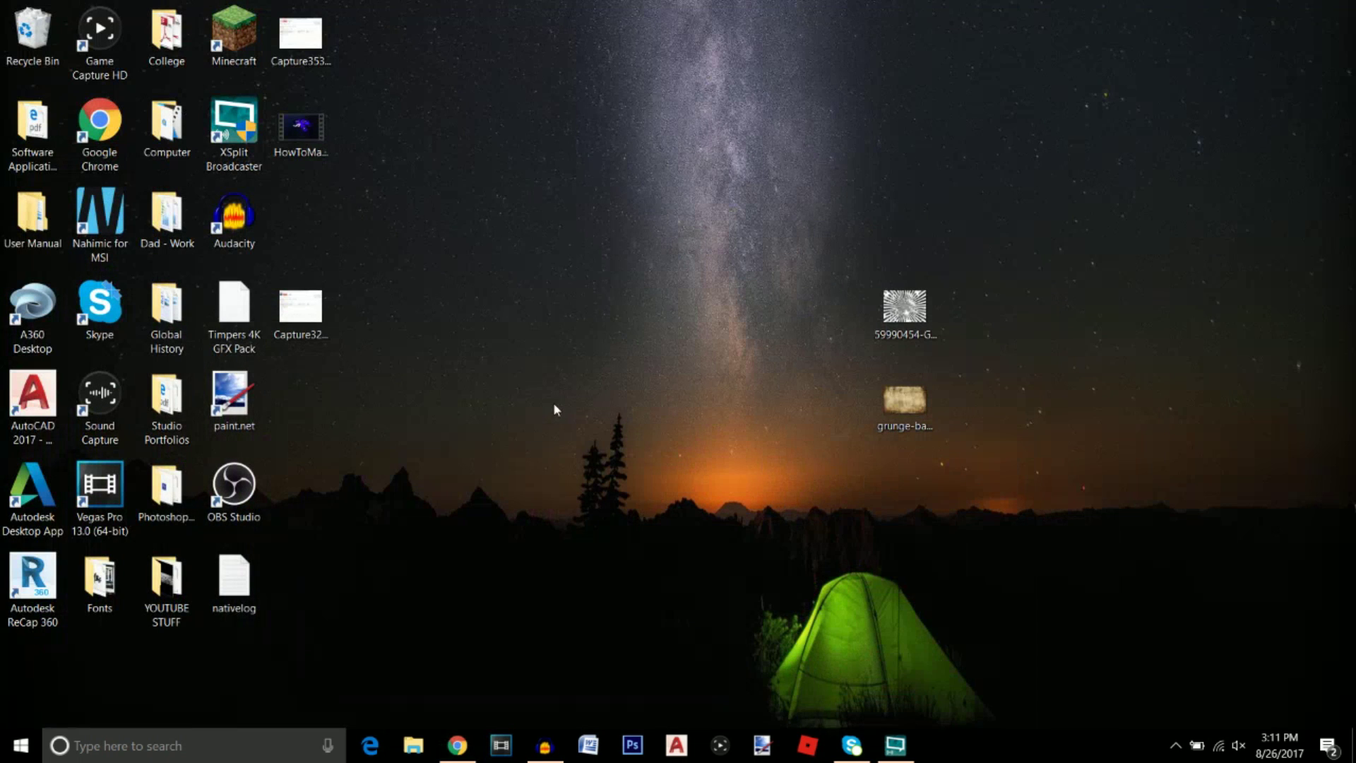
pyautogui.moveTo(313, 225)
pyautogui.mouseDown()
pyautogui.moveTo(362, 224)
pyautogui.moveTo(332, 223)
pyautogui.mouseUp()
pyautogui.doubleClick(308, 222)
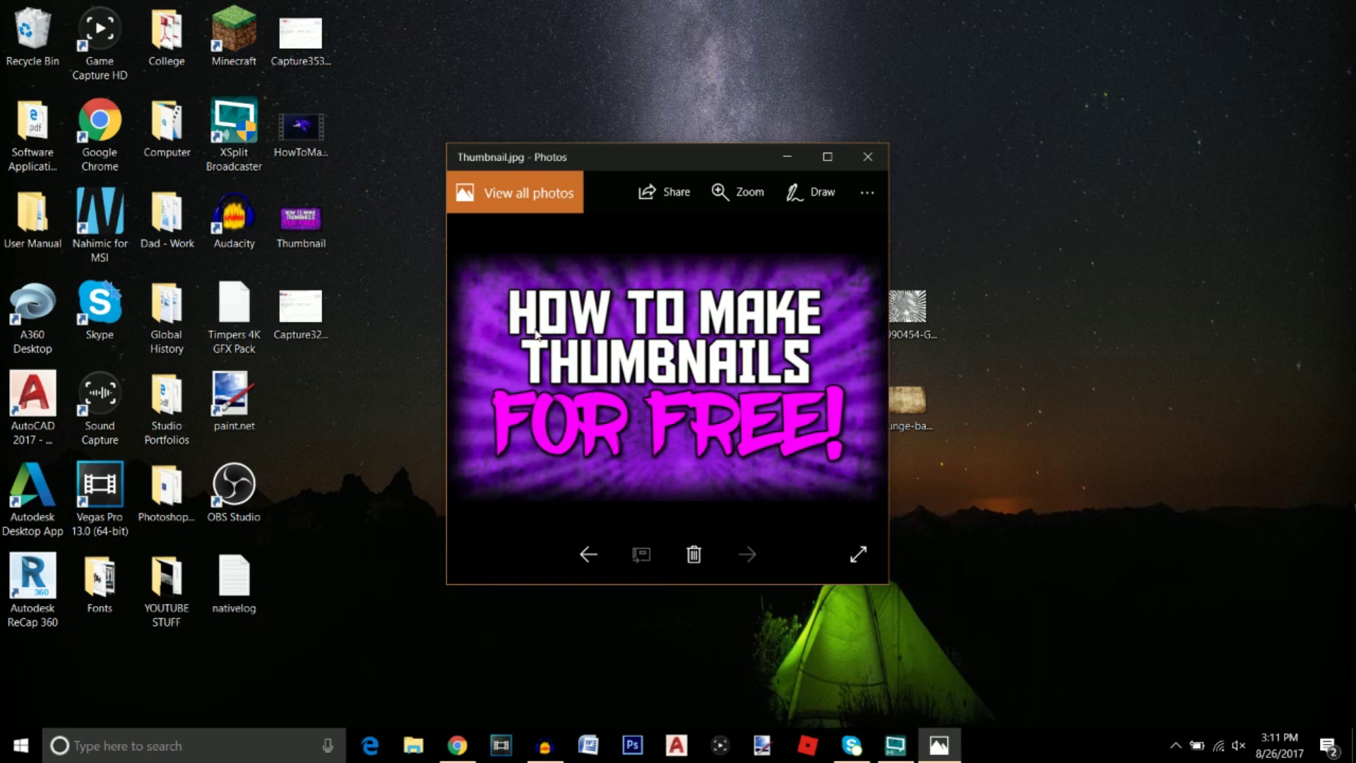
pyautogui.click(868, 158)
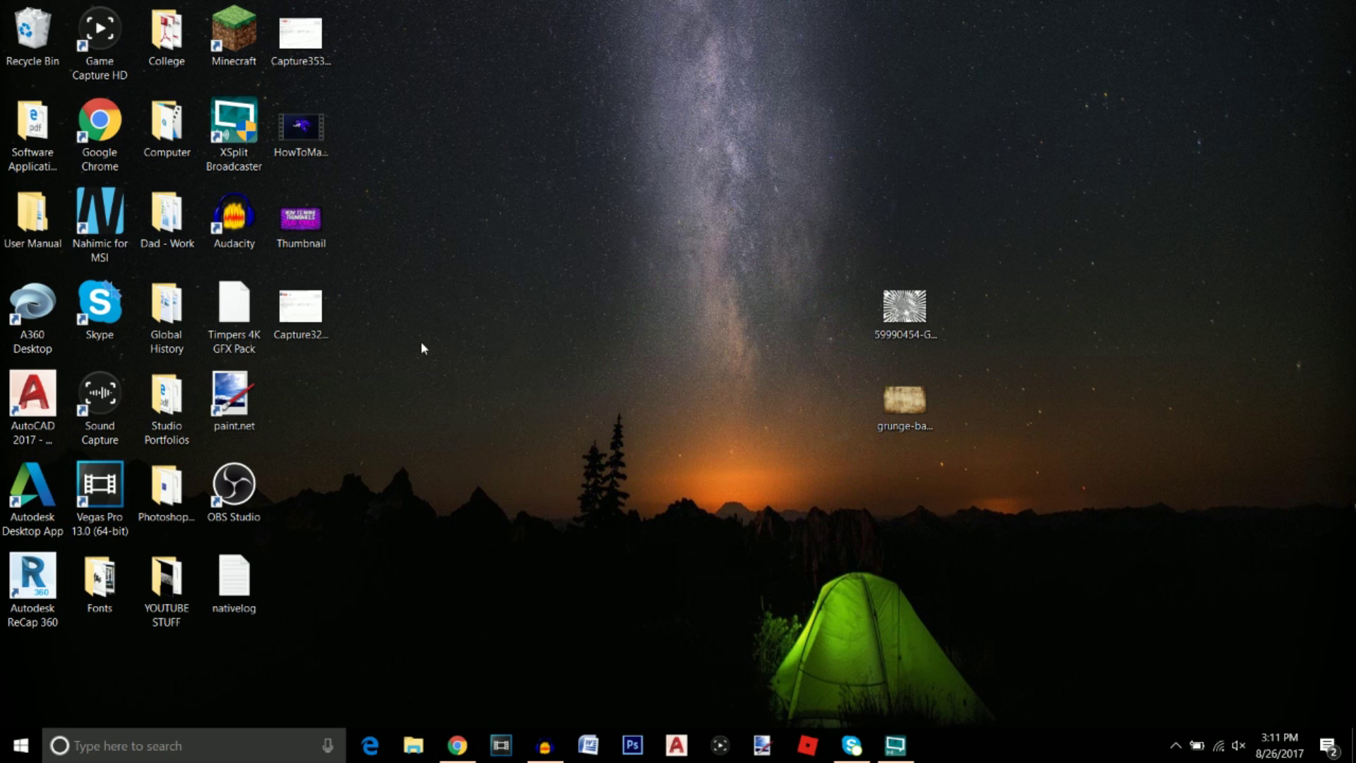